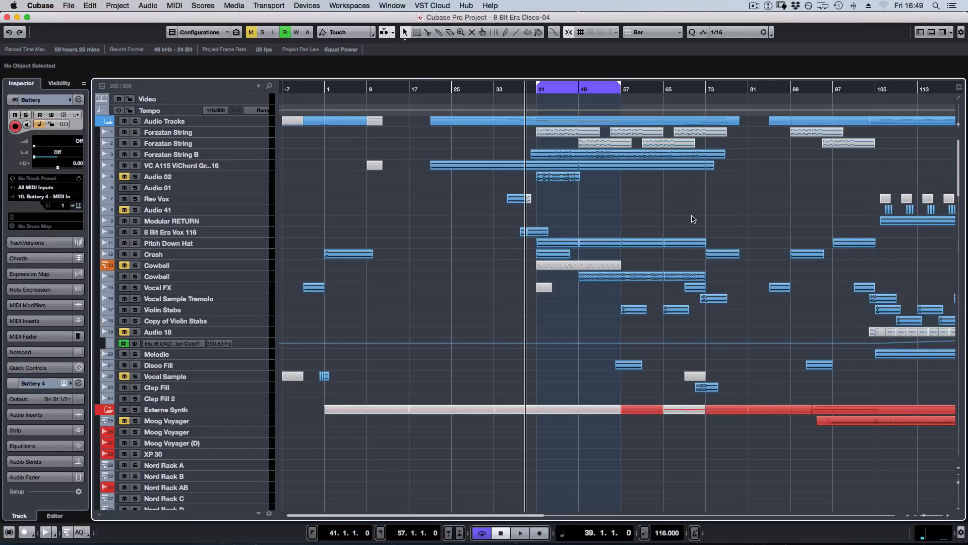
Solo the Drums folder, play it briefly from bar 17 and turn the folder's solo off.
scroll(756, 147, "down", 15)
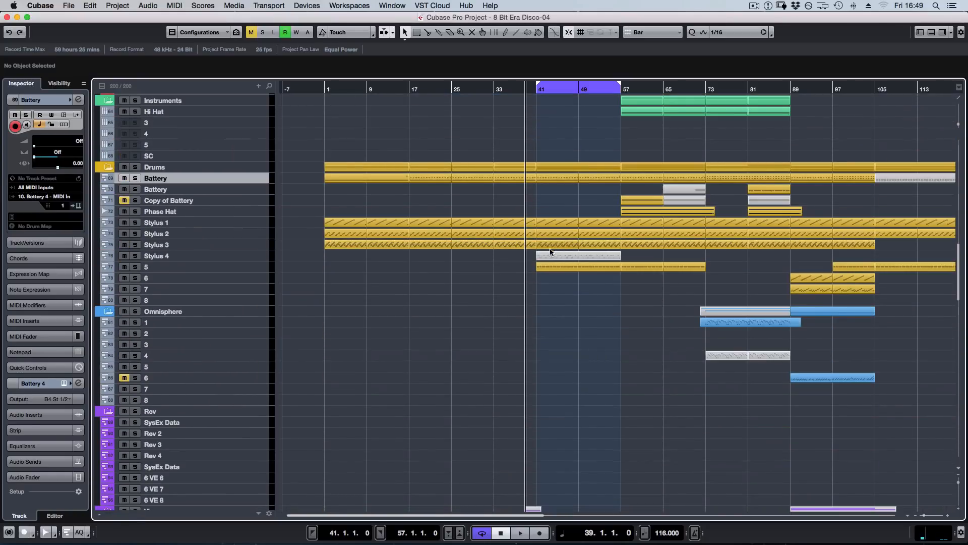
left_click(325, 89)
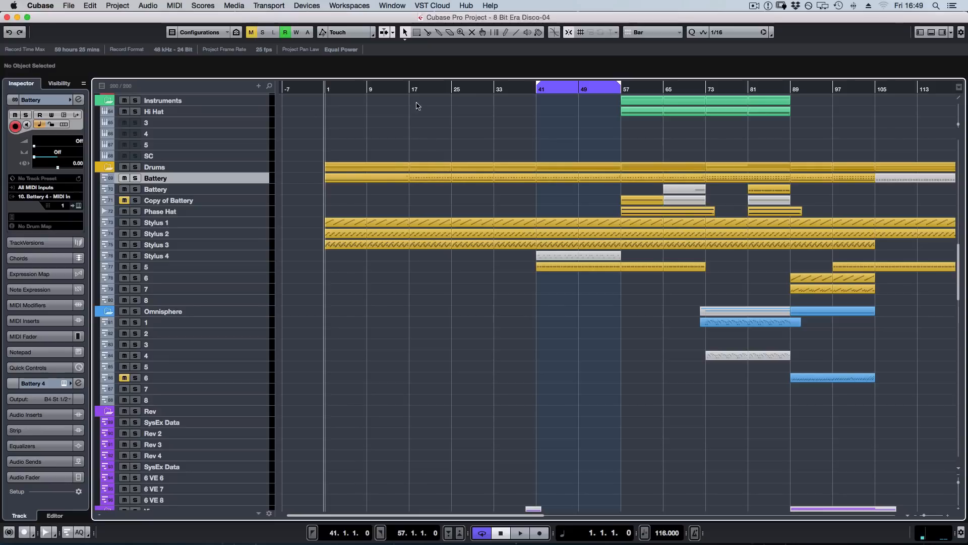
left_click(403, 89)
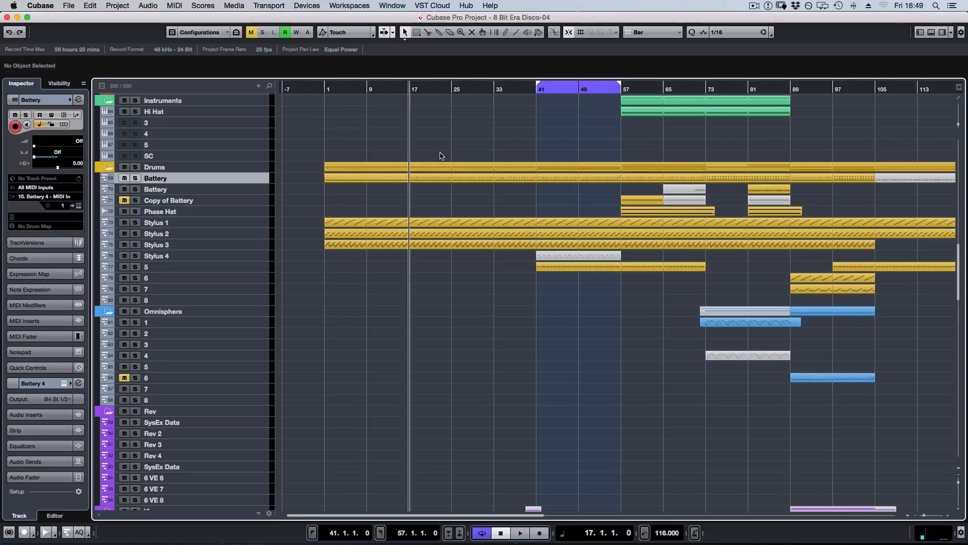
left_click(135, 167)
key("space")
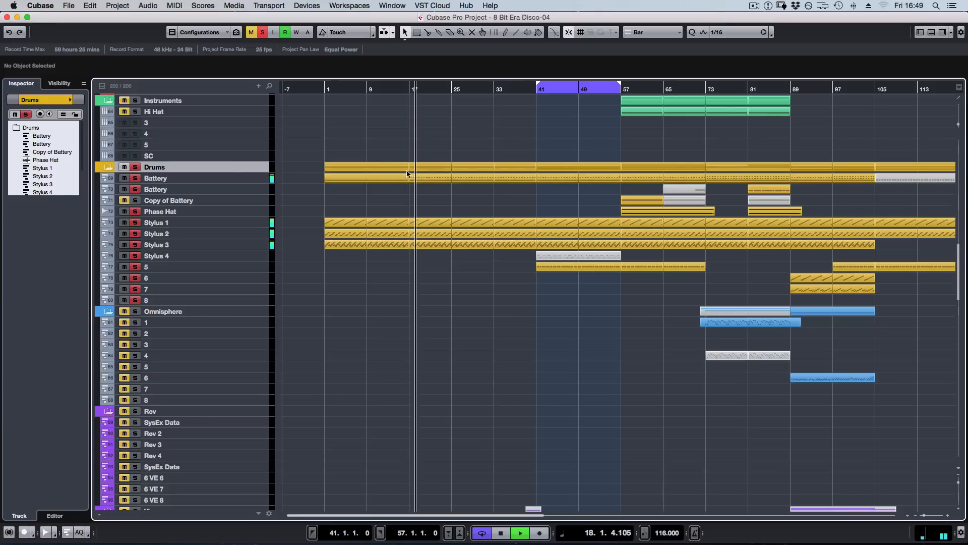
key("space")
left_click(137, 167)
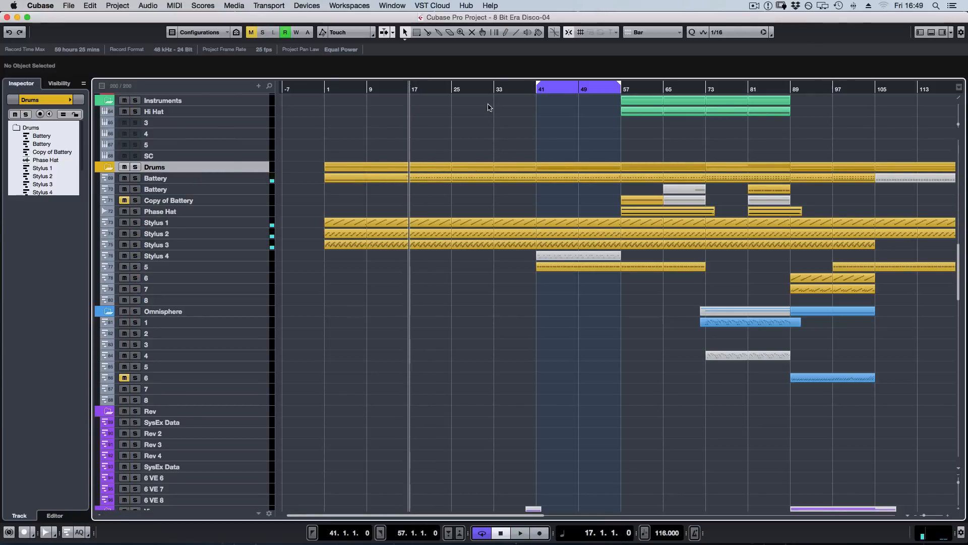
Open the Battery track's instrument window, bring it fully into view and select the Lovely Sweet Divine Kick in cell A2.
left_click(221, 179)
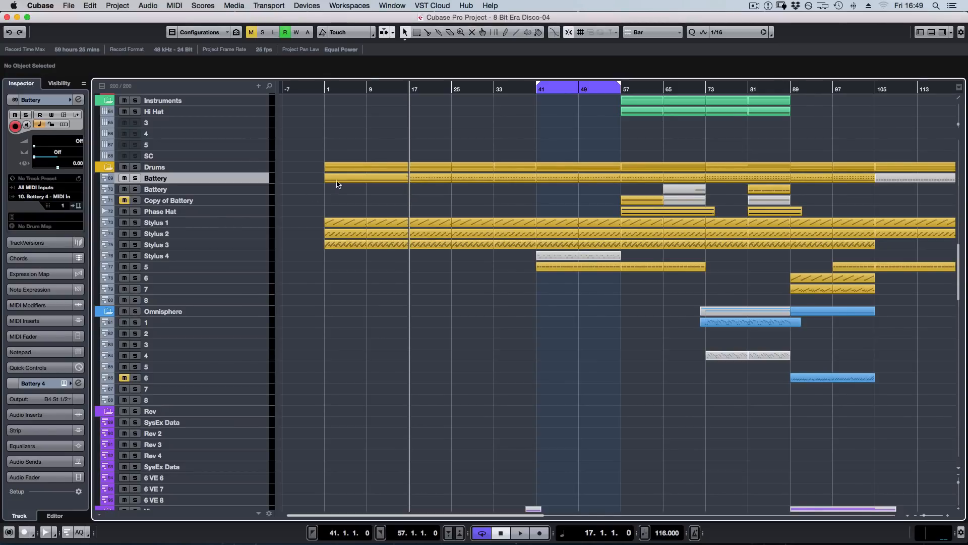
key("e")
left_click_drag(616, 84, 967, 86)
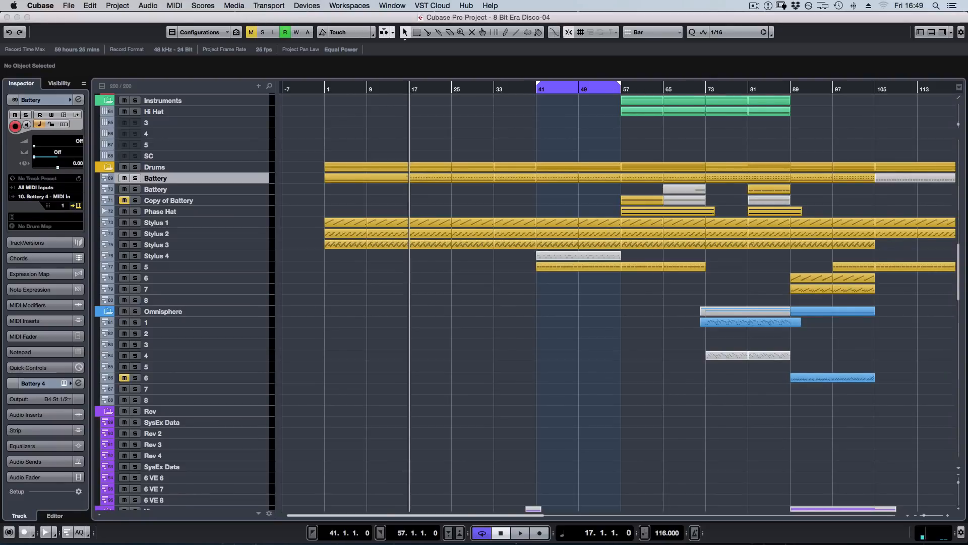
left_click_drag(967, 95, 424, 92)
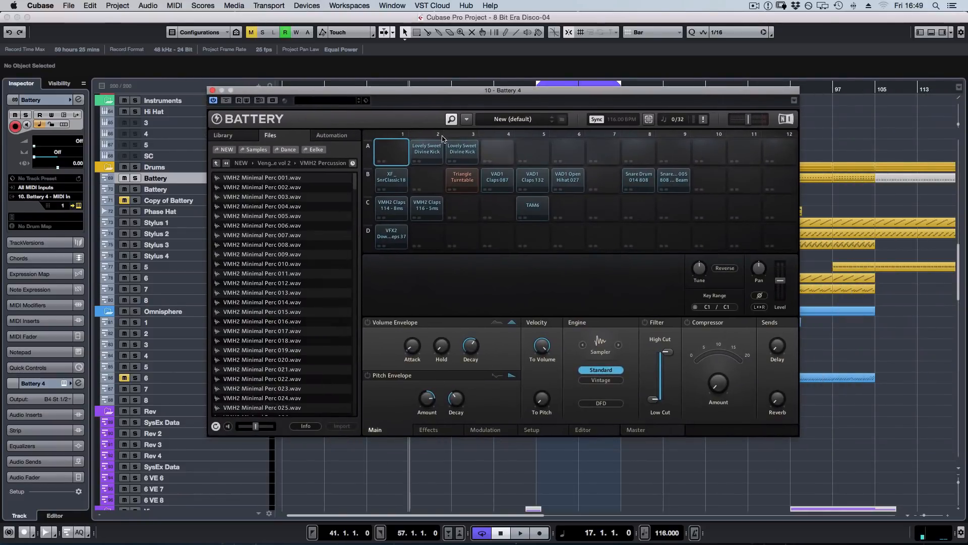
left_click(433, 153)
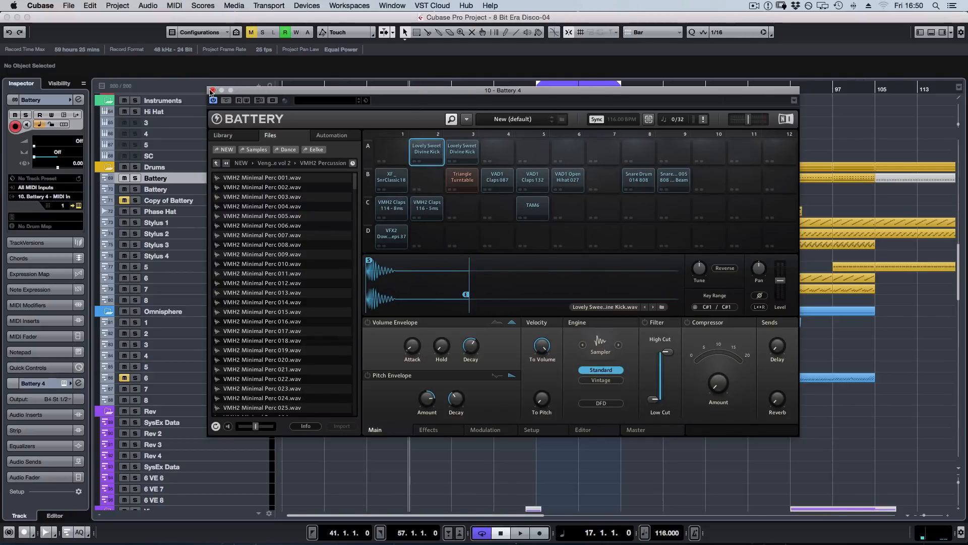
Solo the Battery track, inspect its bar 17 part in the Key Editor beside the instrument, and select the XF_SnrClassic18 snare cell.
left_click_drag(215, 92, 571, 115)
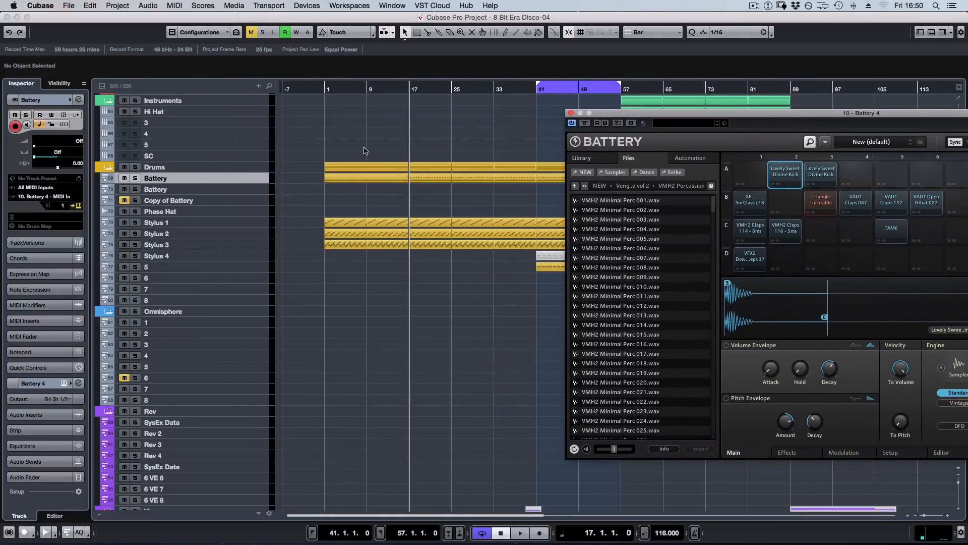
double_click(432, 178)
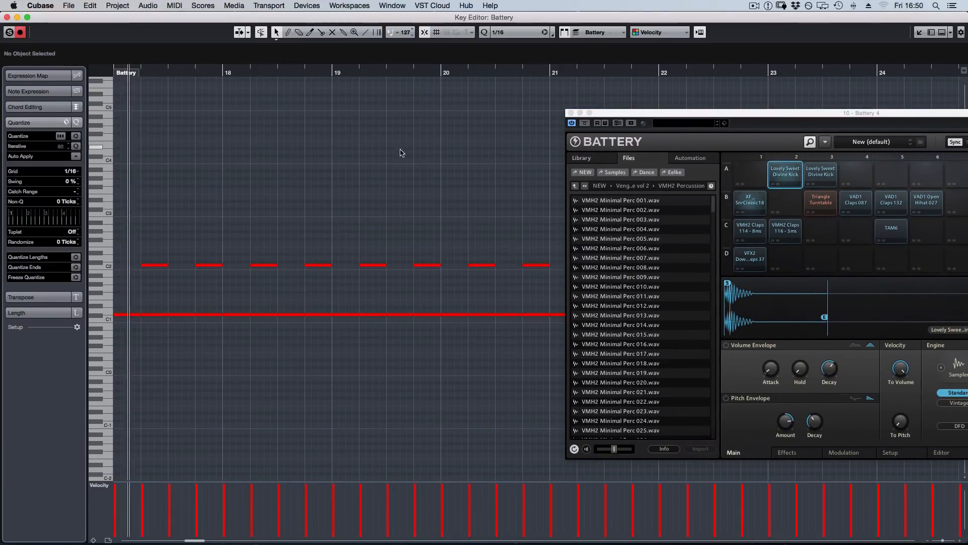
key("space")
left_click(749, 201)
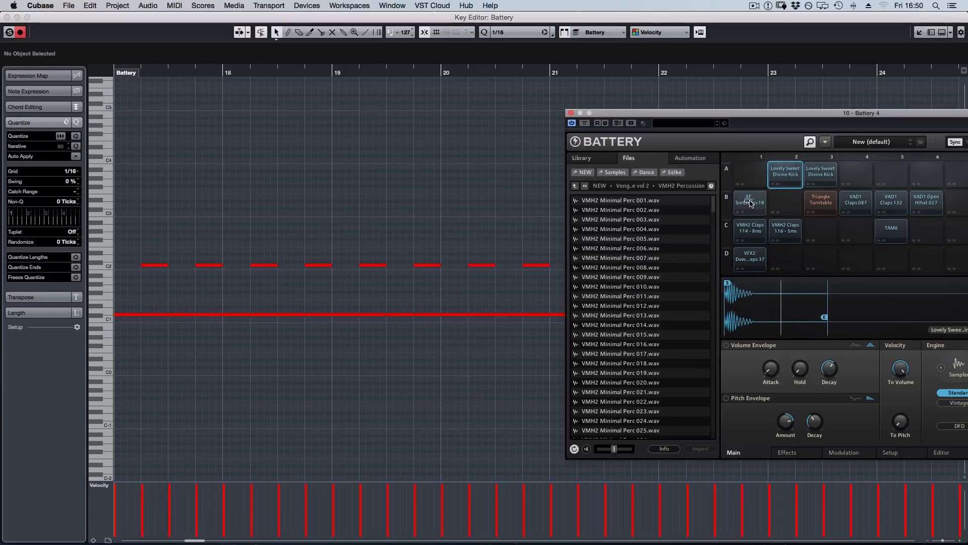
key("Return")
Play the soloed Battery track from bar 17, stop playback and turn off its solo.
key("space")
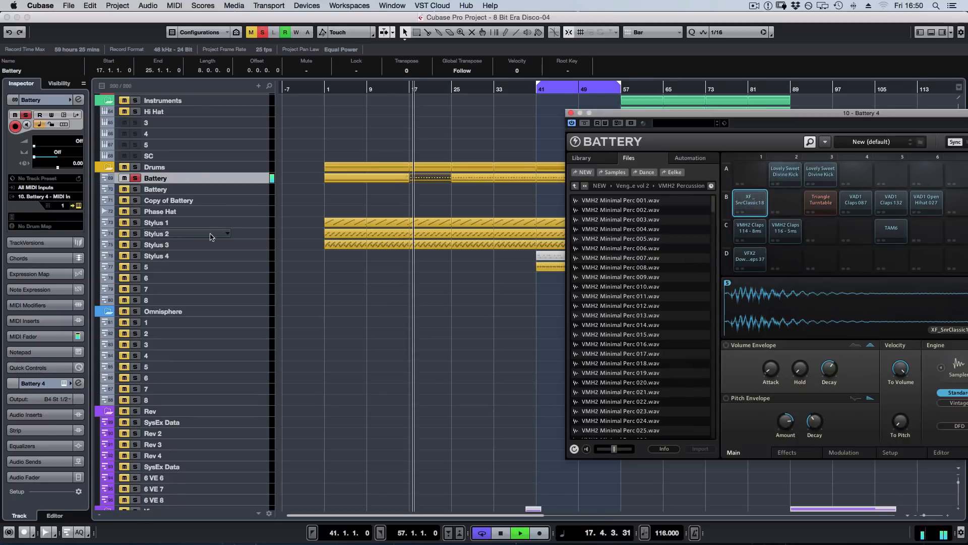
key("space")
key("s")
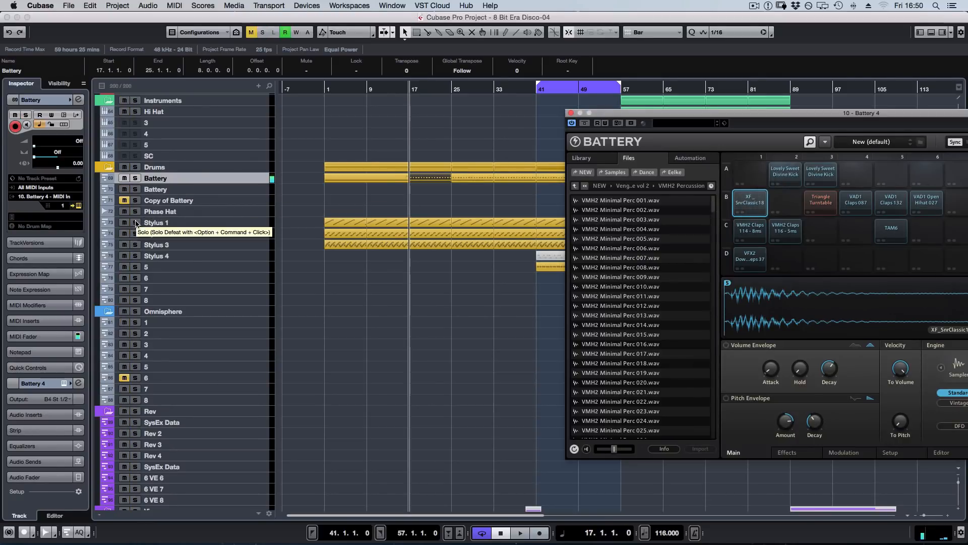
Solo the Stylus 1, Stylus 2 and Stylus 3 tracks and play them together from bar 17.
left_click(135, 222)
left_click(135, 233)
left_click(135, 244)
left_click(146, 247)
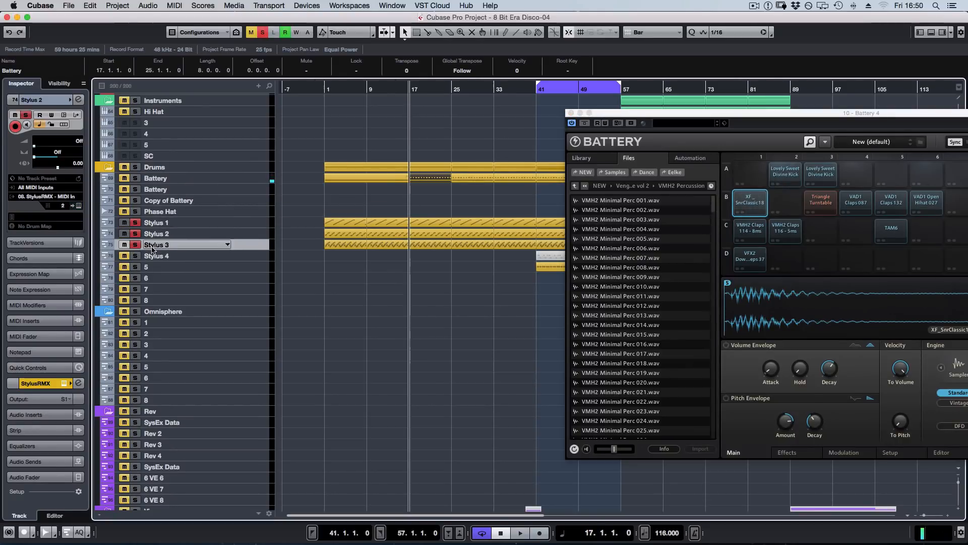
left_click(401, 212)
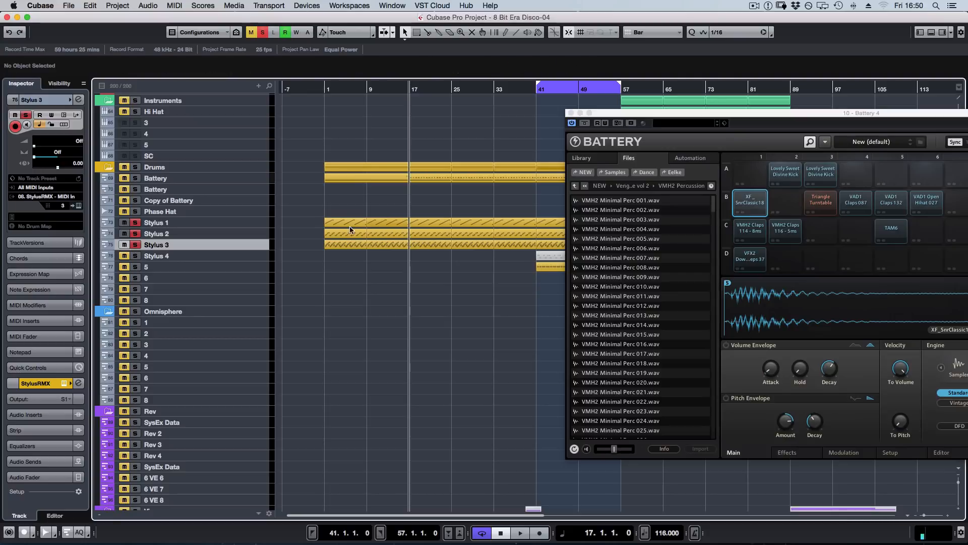
left_click(205, 222)
key("space")
key("space")
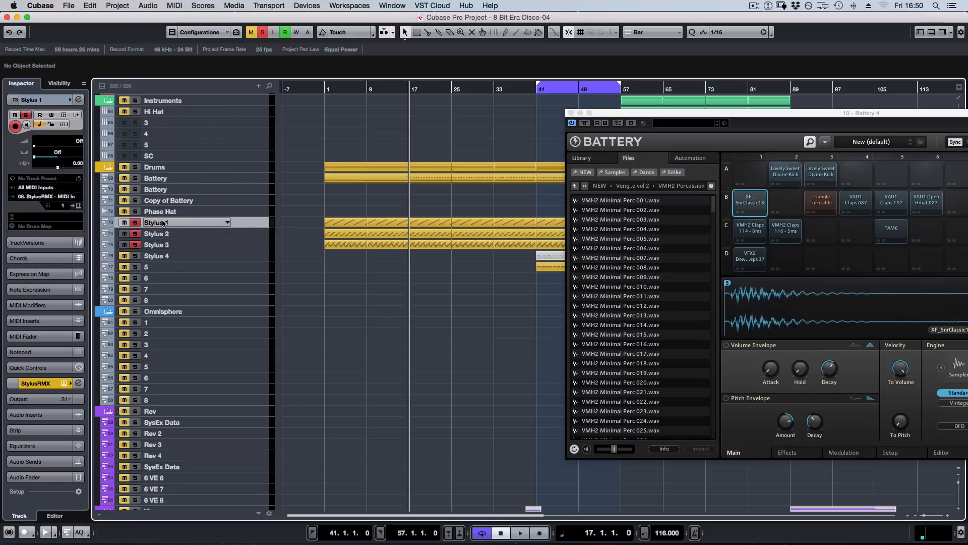
Leave only Stylus 1 soloed and open its StylusRMX window in full view, closing the Battery 4 window.
left_click(135, 234)
left_click(135, 244)
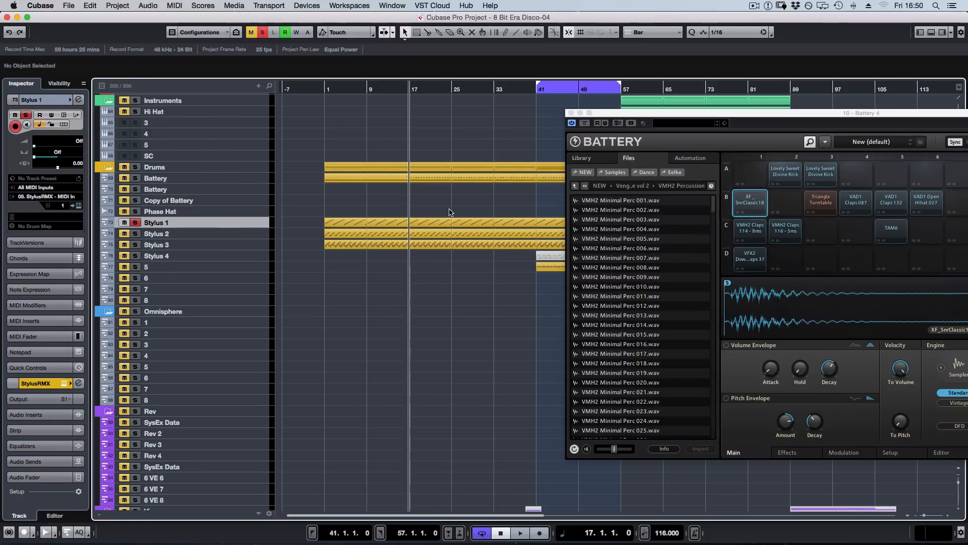
key("e")
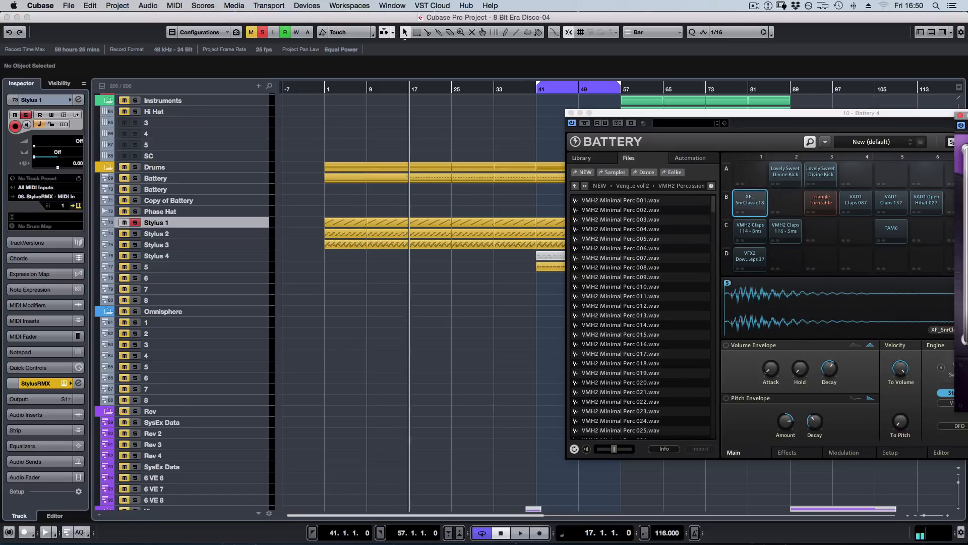
left_click_drag(967, 115, 490, 129)
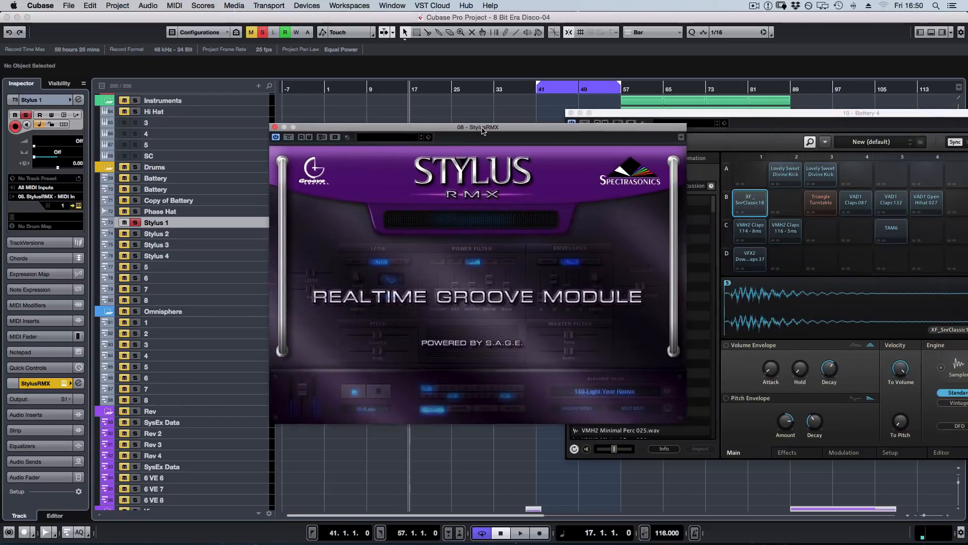
left_click(570, 113)
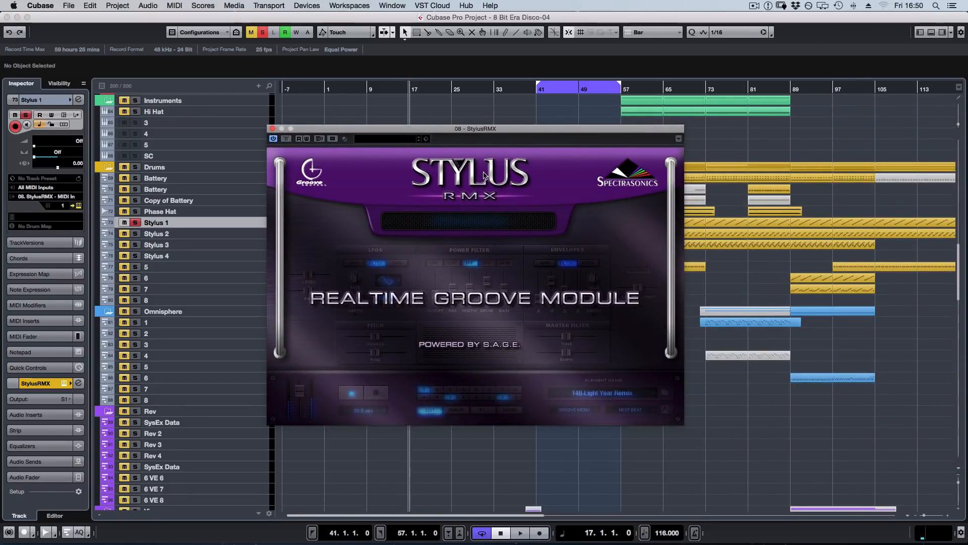
left_click_drag(508, 129, 655, 161)
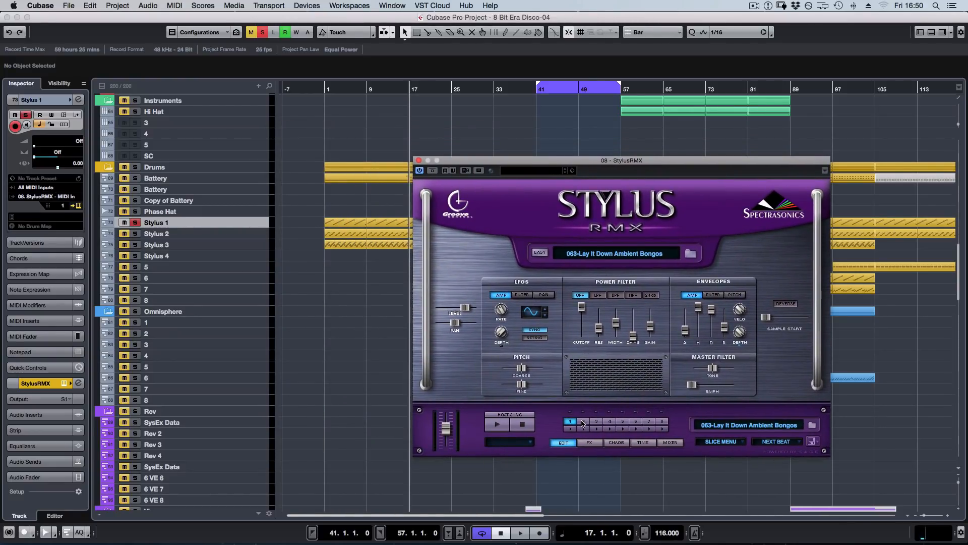
Select part 7 in StylusRMX, switch its sound browser directory to Core Library and close the instrument.
left_click(648, 422)
left_click(691, 253)
left_click(475, 226)
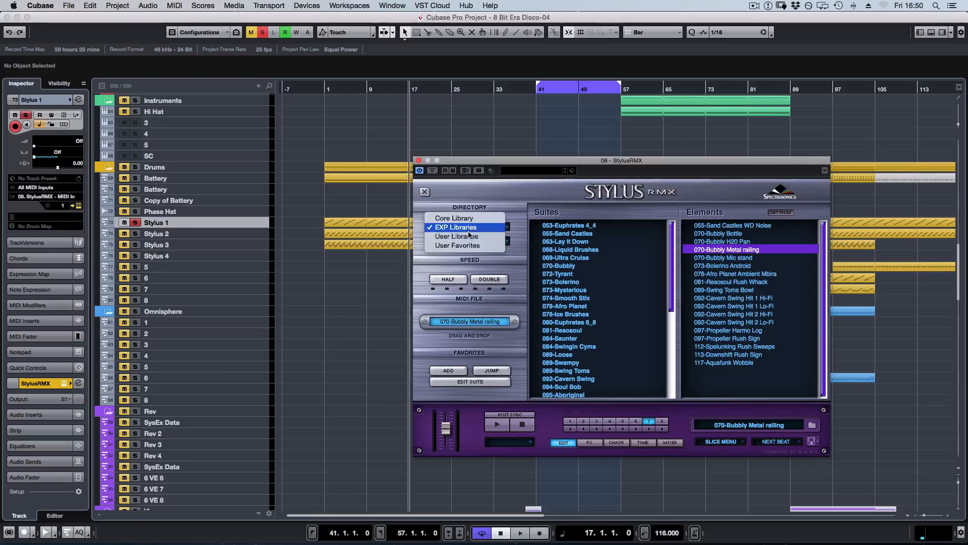
left_click(454, 218)
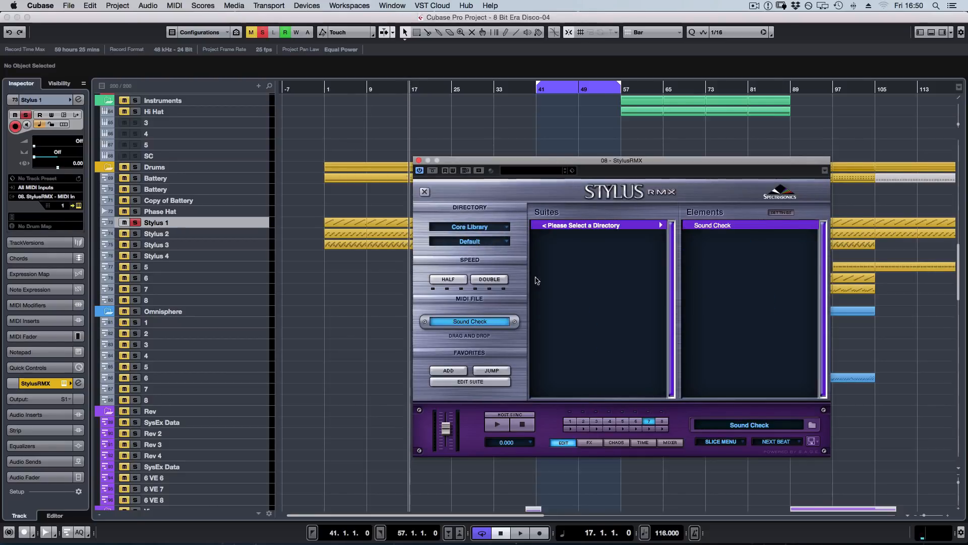
left_click(419, 160)
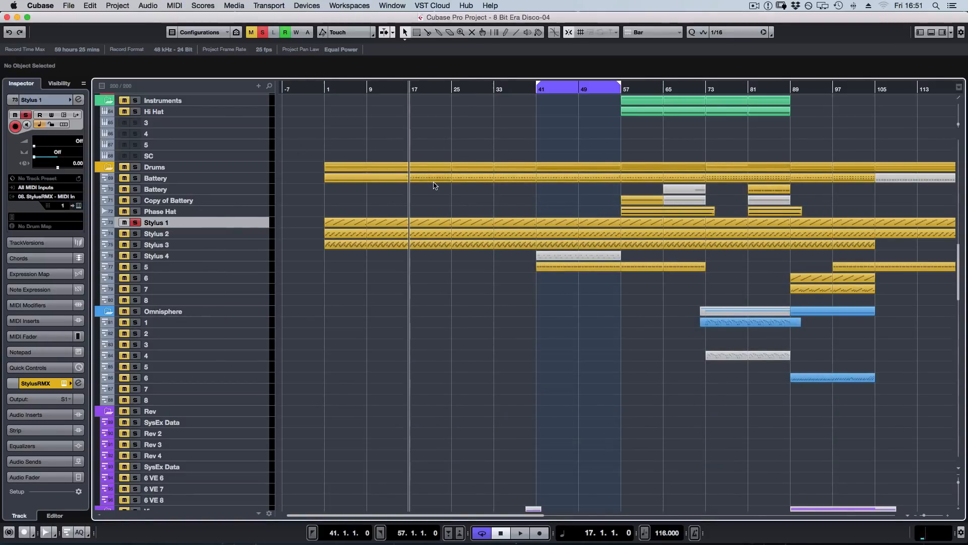
View the separate Stylus output channels S1 to S8 in the MixConsole and return to the project.
key("F3")
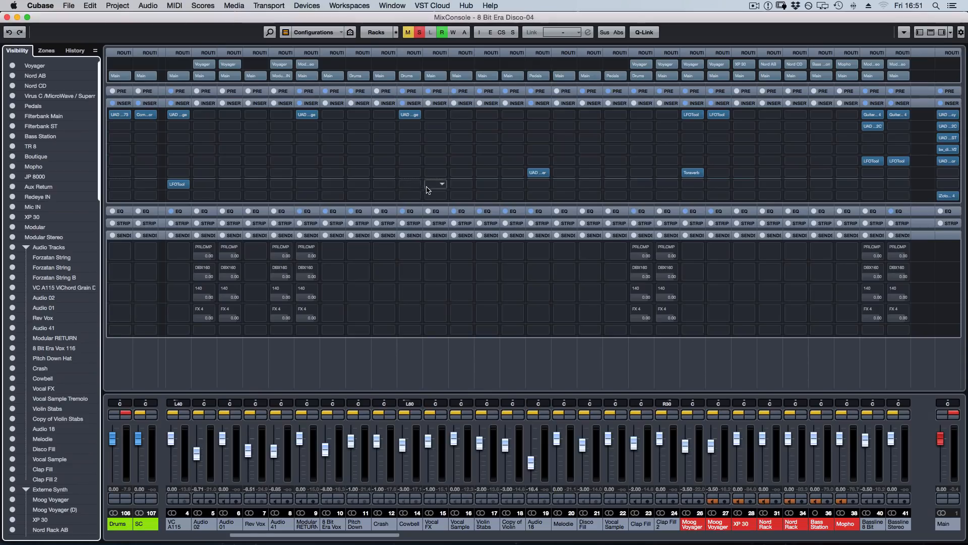
left_click(370, 536)
left_click_drag(371, 536, 813, 525)
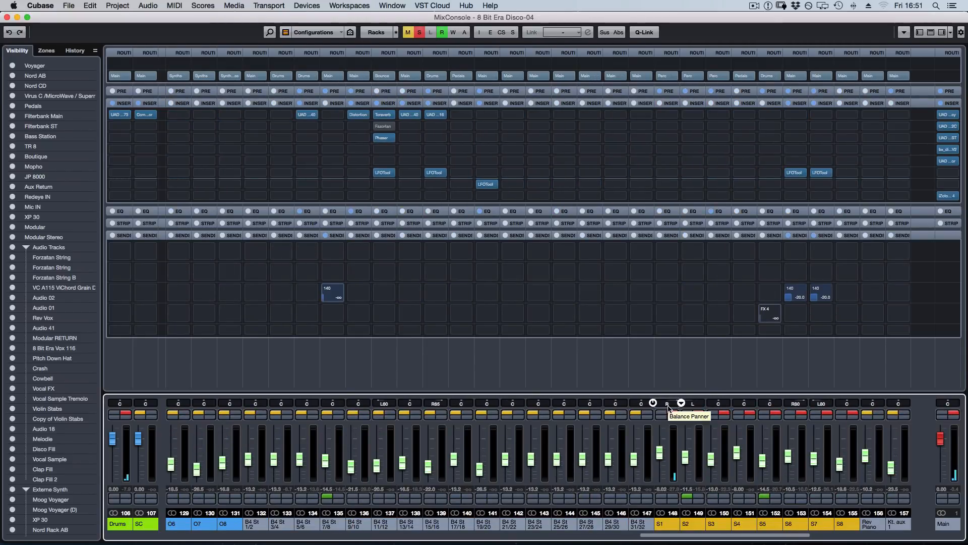
key("F3")
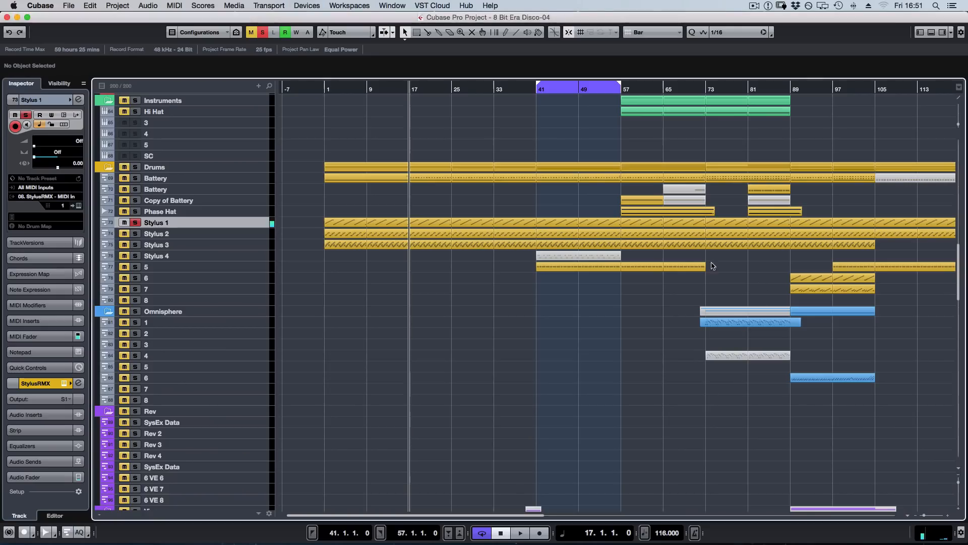
Solo Stylus 2 alone, play it from bar 17, and add Stylus 1 to the solo before stopping.
left_click(140, 234)
key("space")
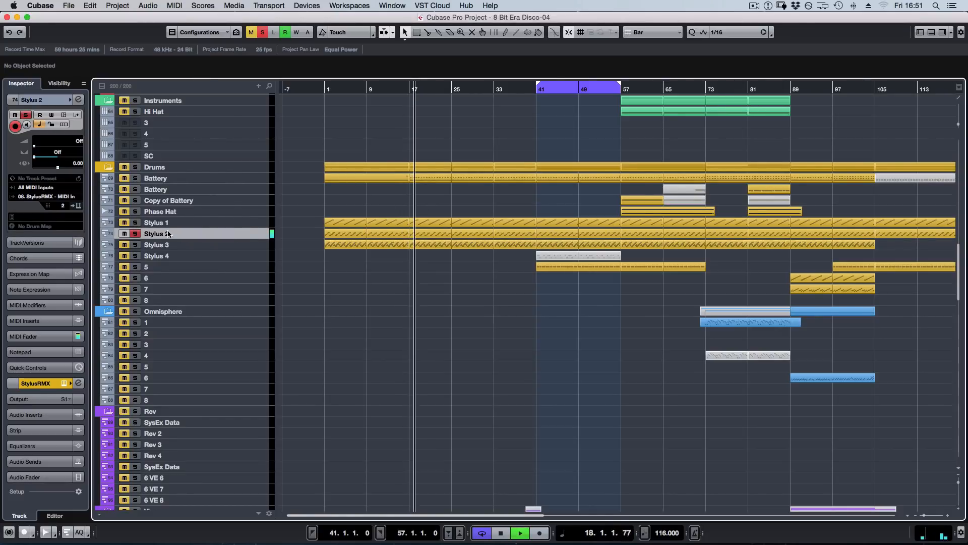
left_click(136, 223)
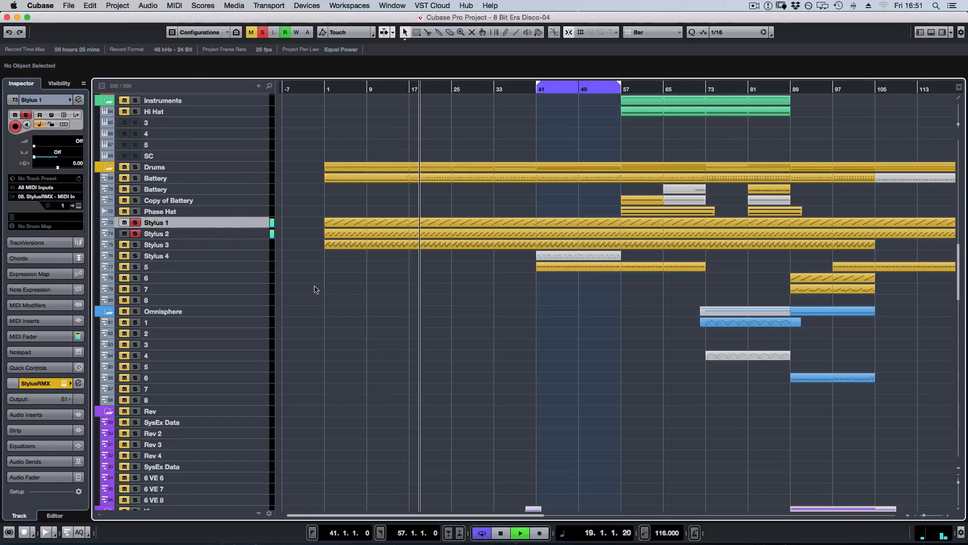
key("space")
Turn off the solos on Stylus 1 and 2, solo Stylus 3 and listen to it from bar 17.
left_click(135, 234)
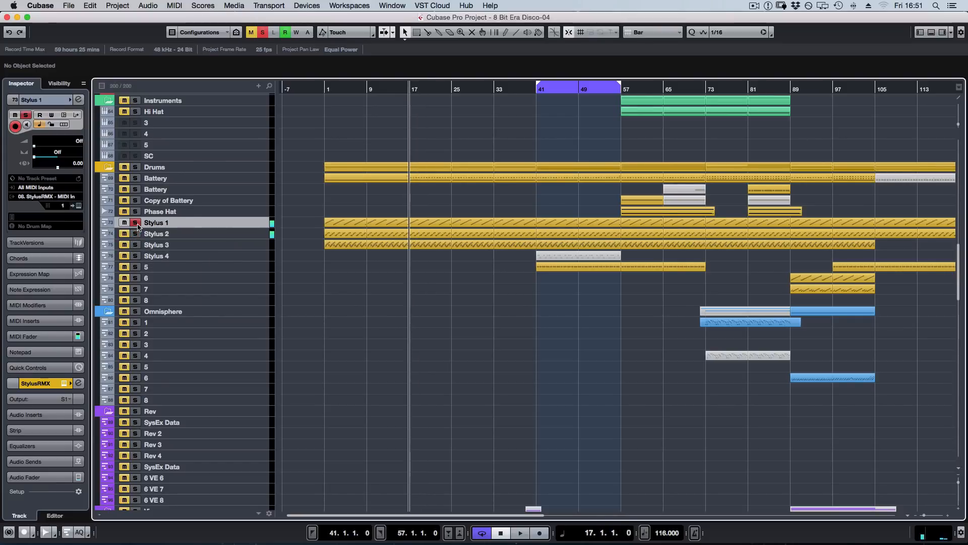
left_click(135, 222)
left_click(135, 246)
key("space")
key("space")
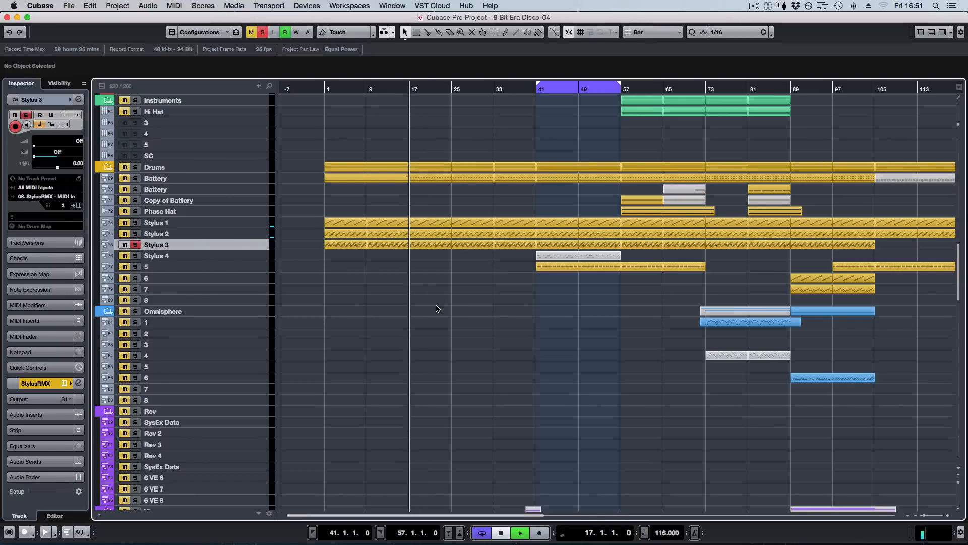
key("space")
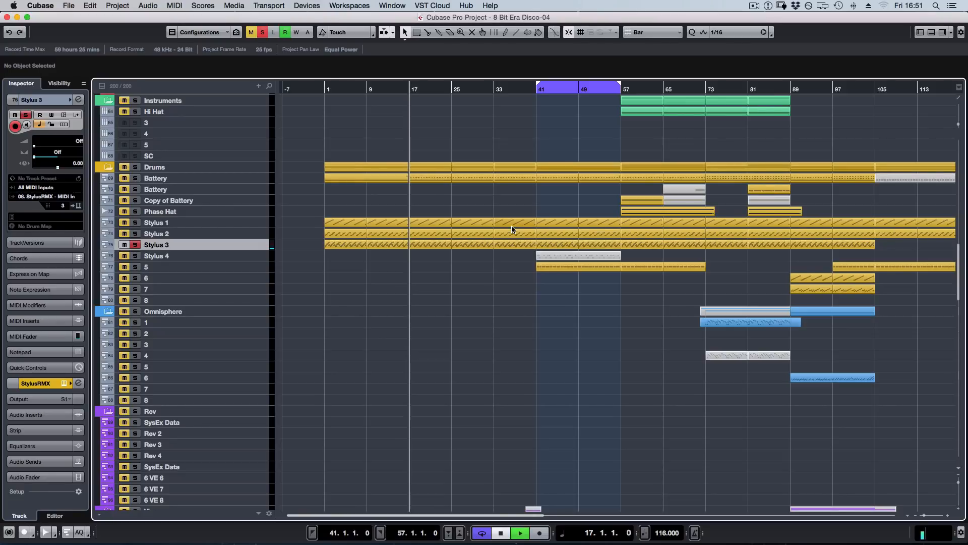
key("space")
Add Stylus 2 and Stylus 1 to the soloed Stylus 3 and play all three from bar 17.
left_click(136, 234)
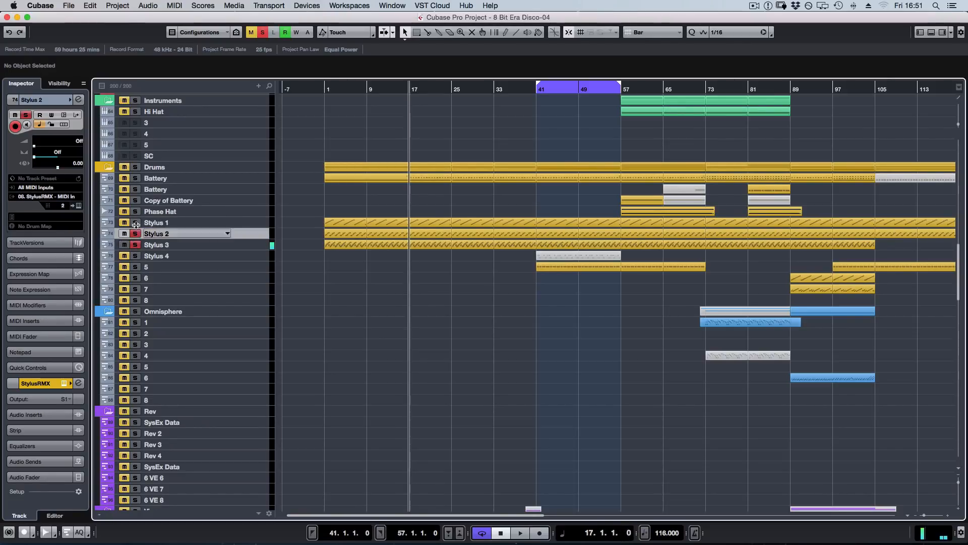
left_click(136, 223)
key("space")
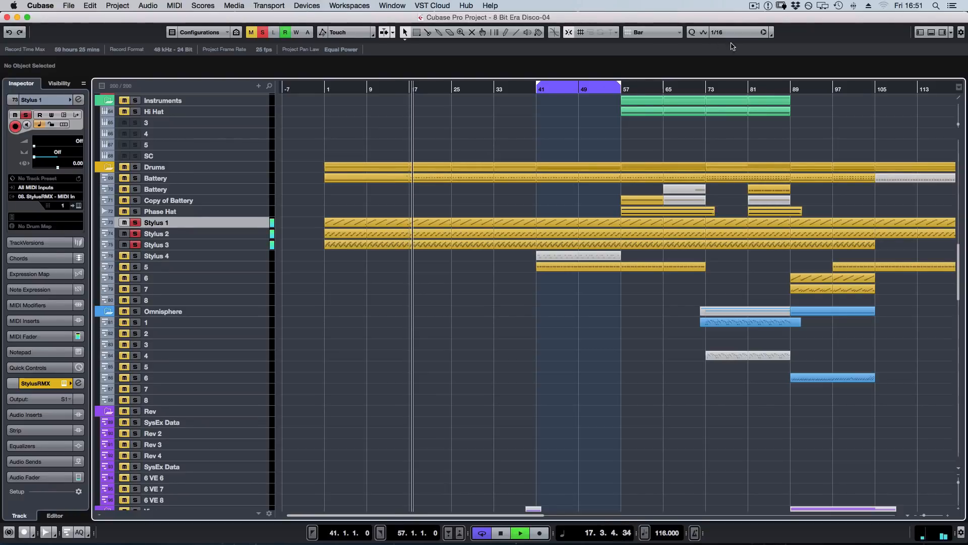
Stop playback and bring the Perc group channel, which receives the first Stylus outputs, into view in the MixConsole.
key("space")
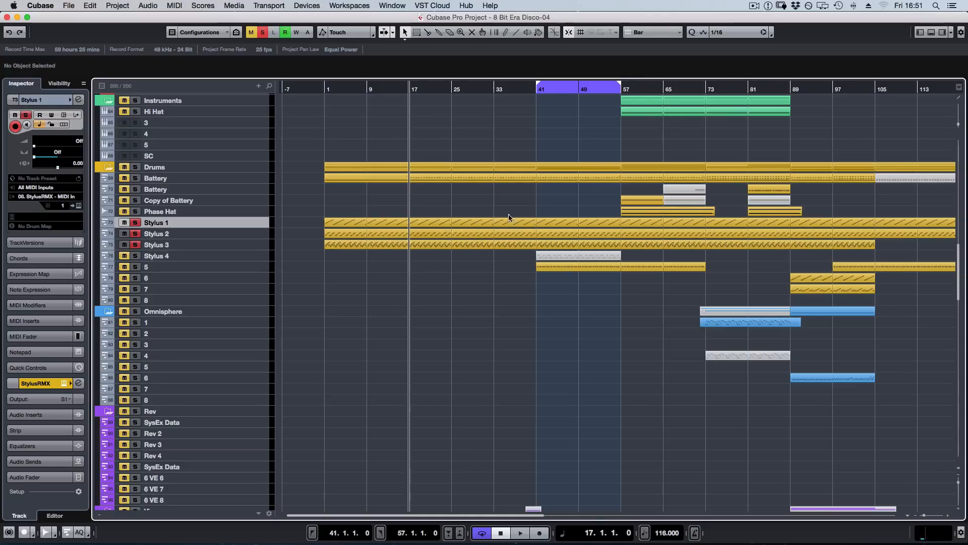
key("F3")
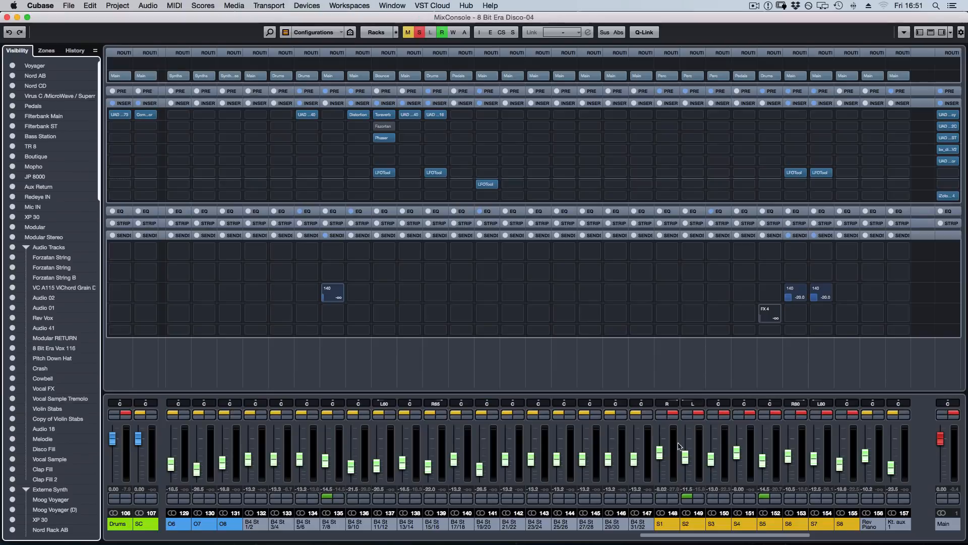
left_click(757, 533)
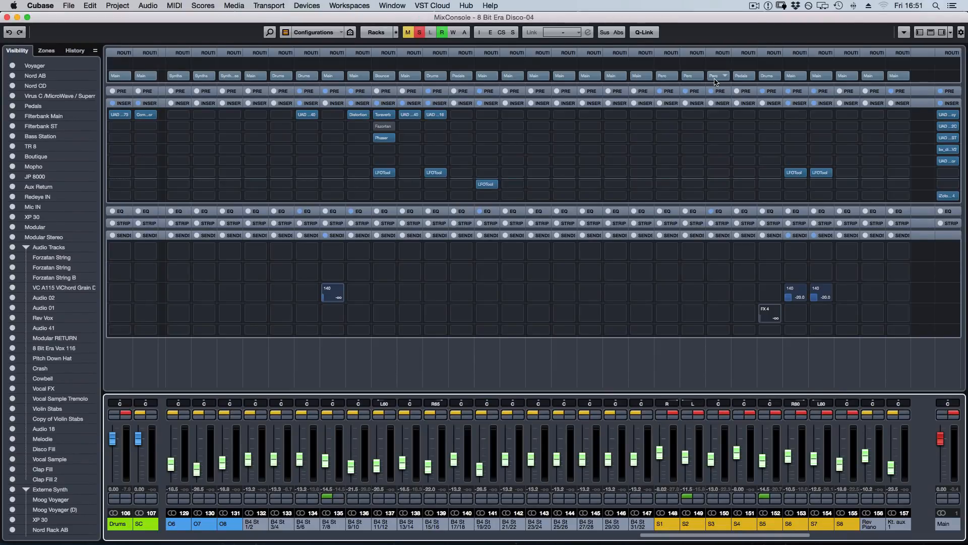
left_click_drag(719, 533, 573, 535)
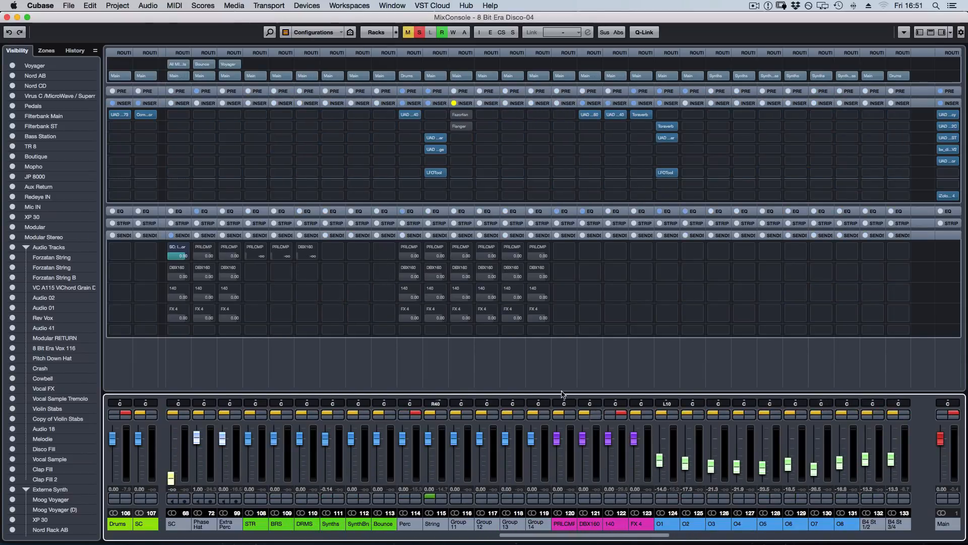
Examine the UAD EMT 140 plate reverb inserted on the Perc group, close it and return to the project.
left_click(409, 114)
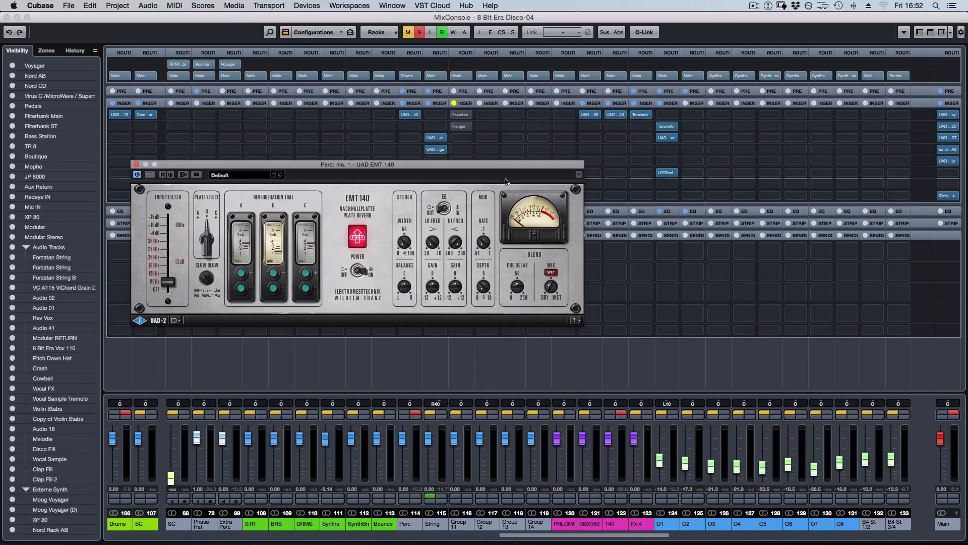
left_click_drag(300, 168, 564, 181)
mouse_move(414, 117)
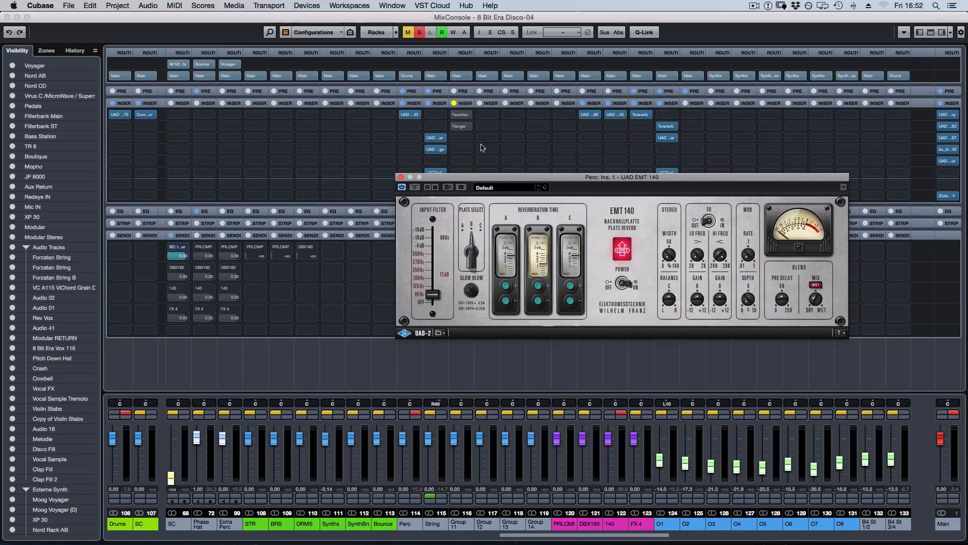
left_click(401, 178)
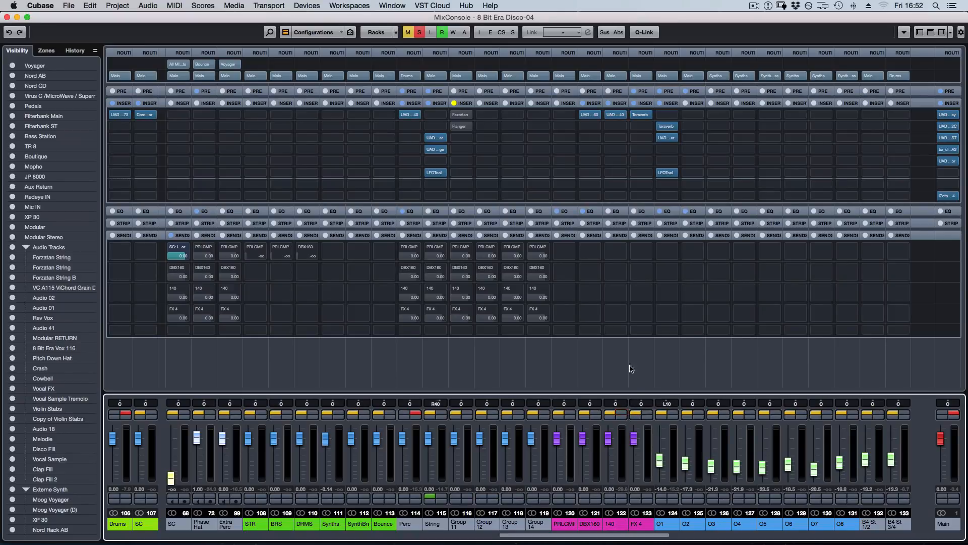
left_click(674, 315)
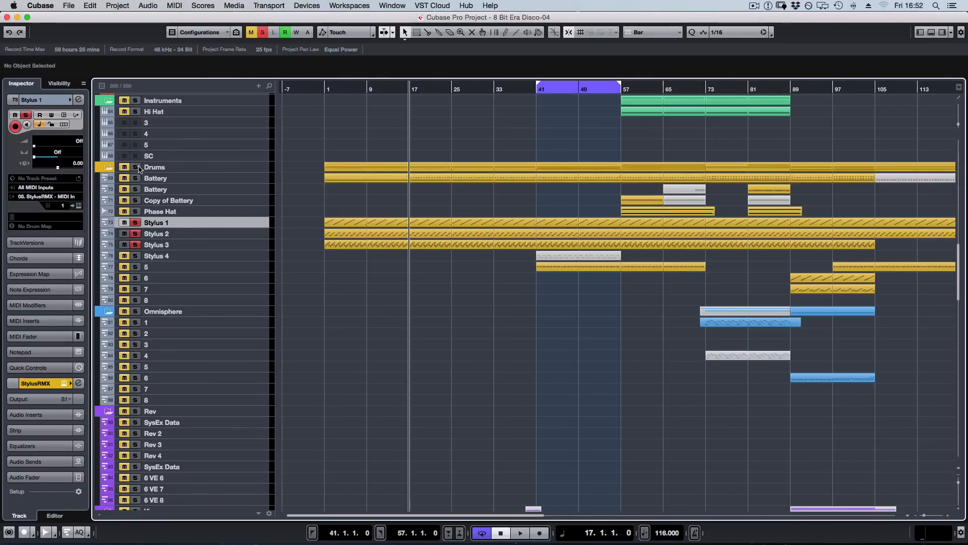
Solo the whole Drums folder and listen to it from bar 41, continuing from bar 49.
left_click(138, 167)
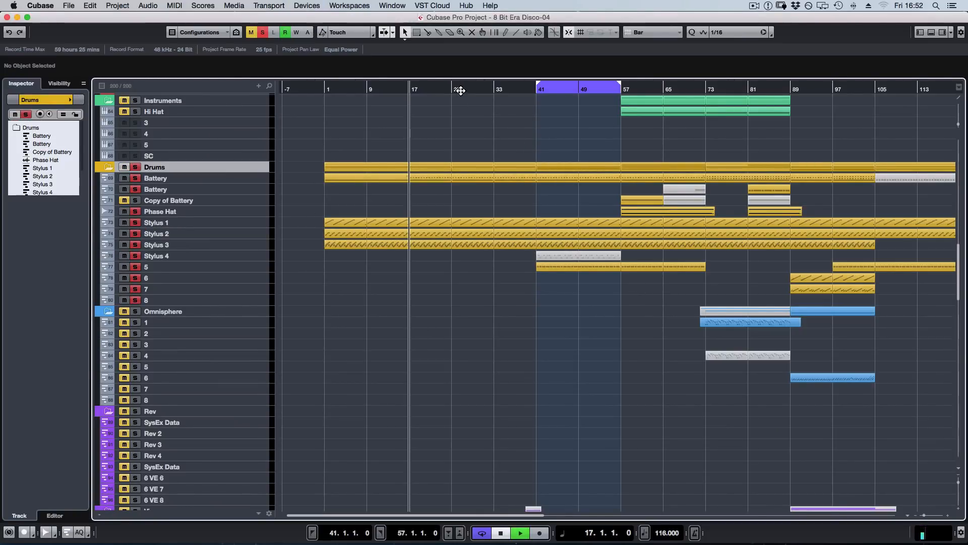
key("space")
left_click(544, 90)
key("space")
scroll(581, 280, "up", 5)
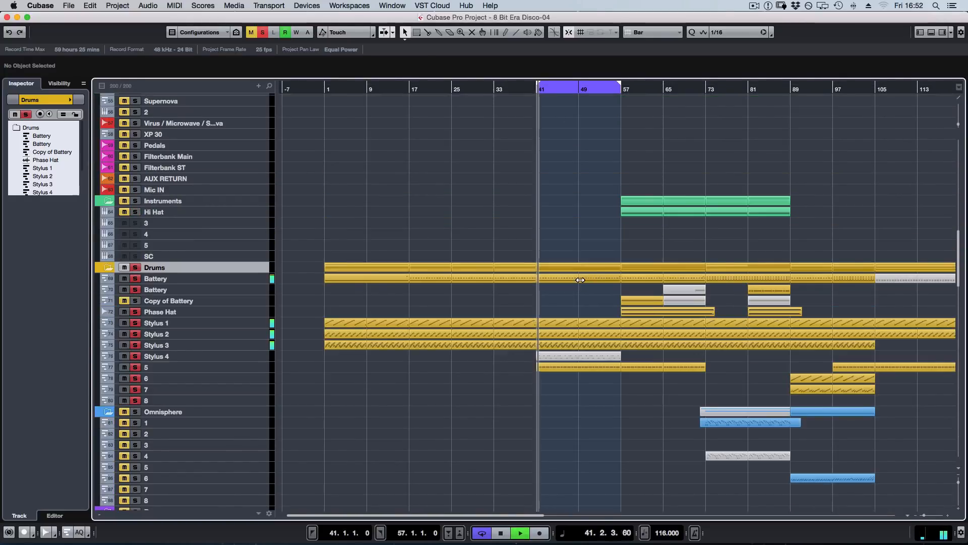
key("f")
left_click(508, 89)
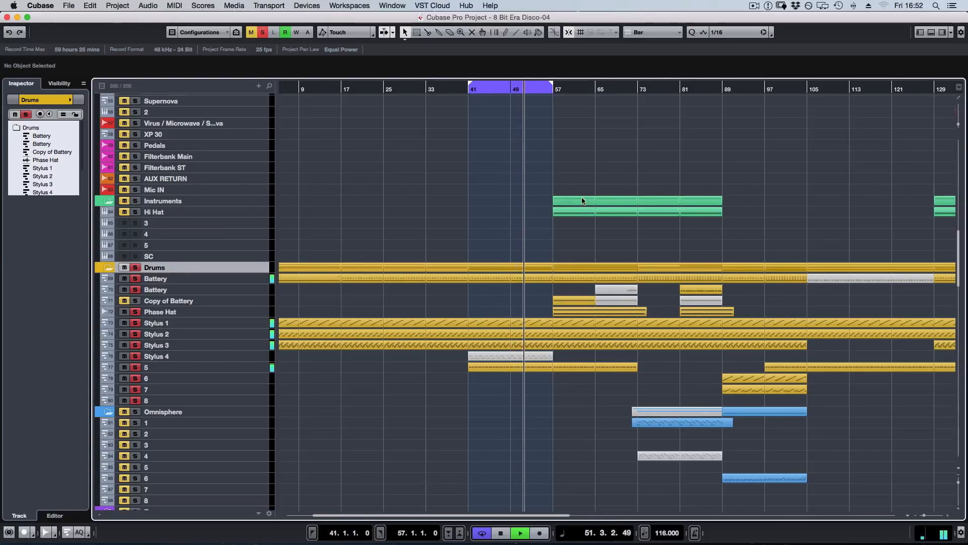
scroll(555, 203, "up", 4)
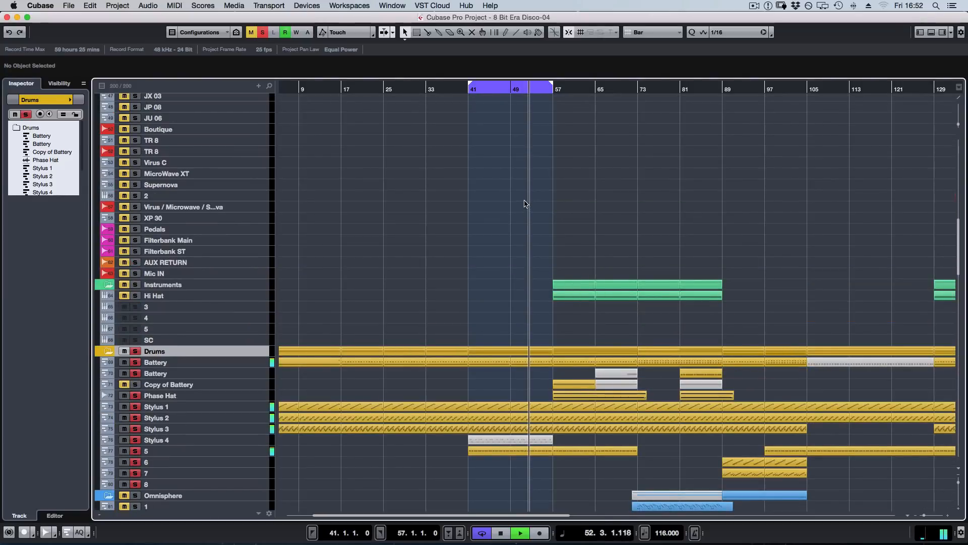
Open the UAD Neve 1073 insert on the Drums group and close the channel settings, keeping the plug-in over the project.
key("F3")
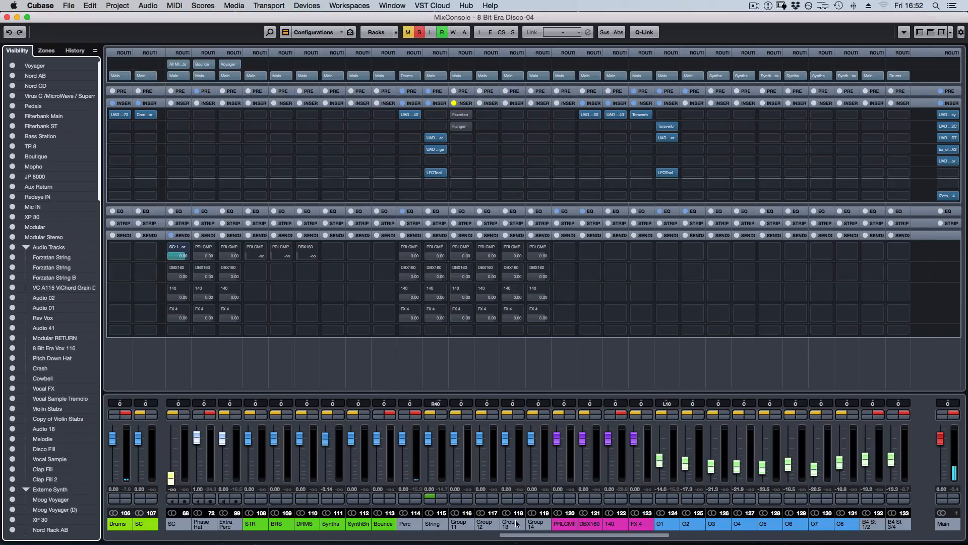
left_click_drag(629, 537, 568, 537)
left_click(125, 417)
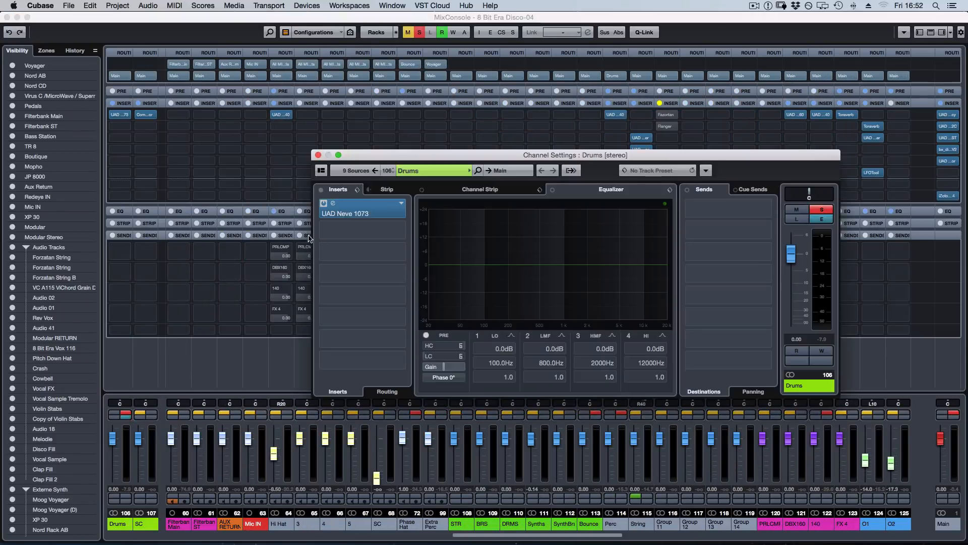
double_click(363, 213)
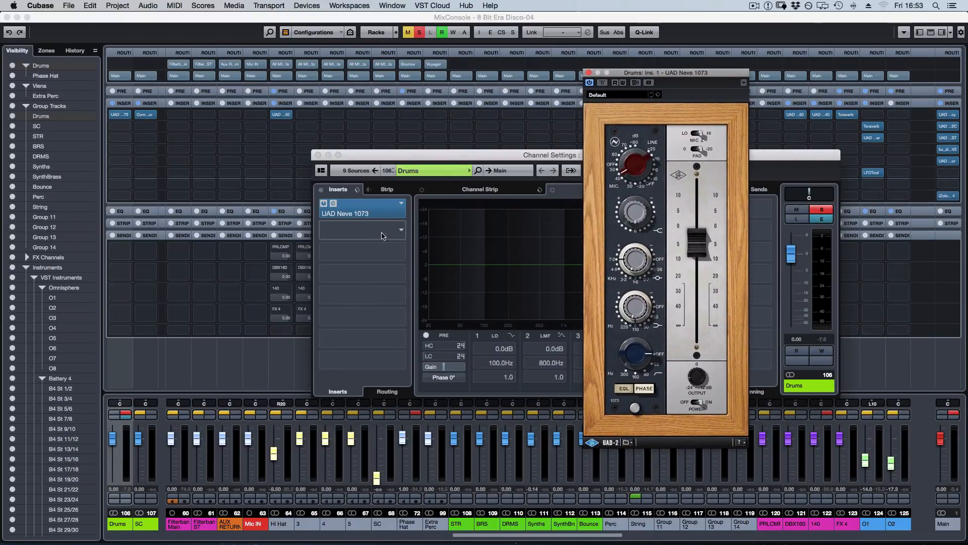
key("F3")
left_click_drag(426, 159, 220, 105)
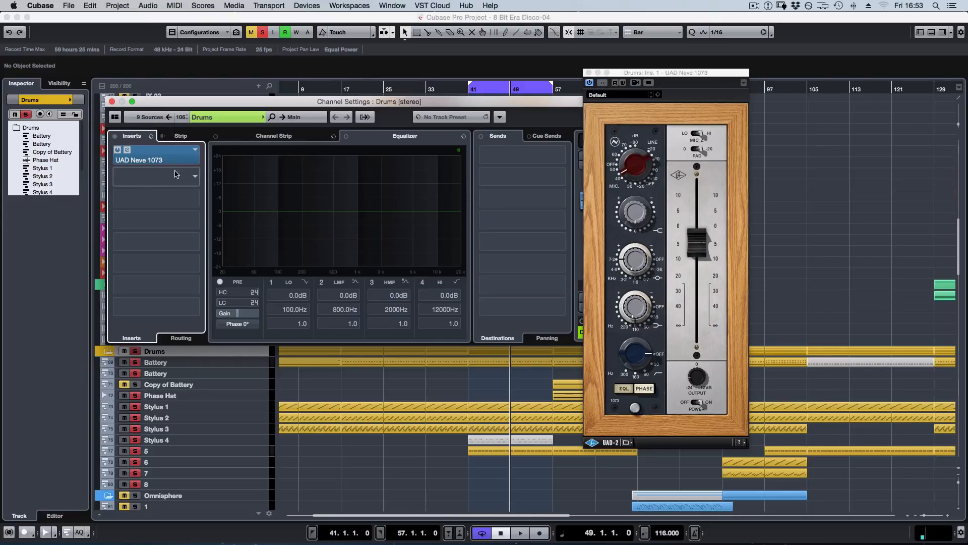
left_click(112, 103)
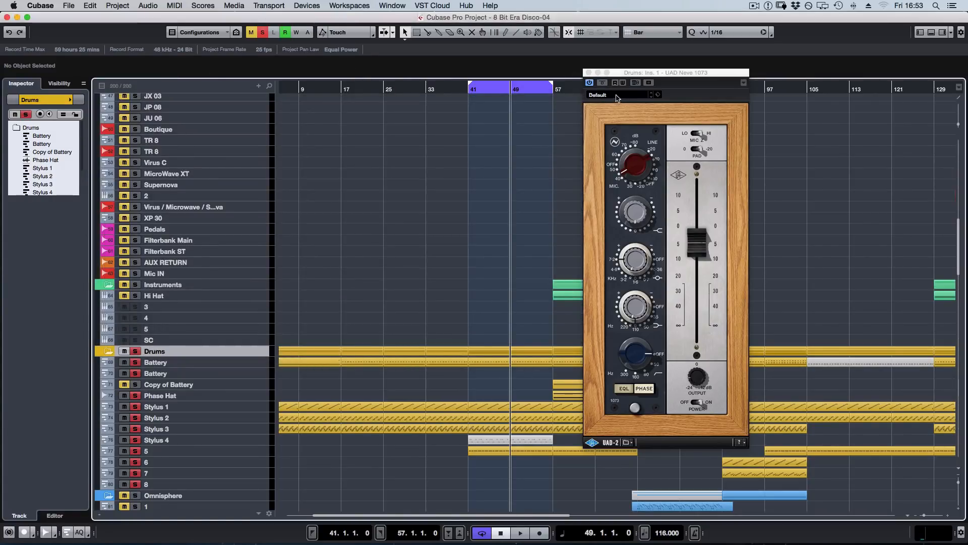
Play the drums from bar 49 and compare them with the Neve 1073 bypassed and active.
key("space")
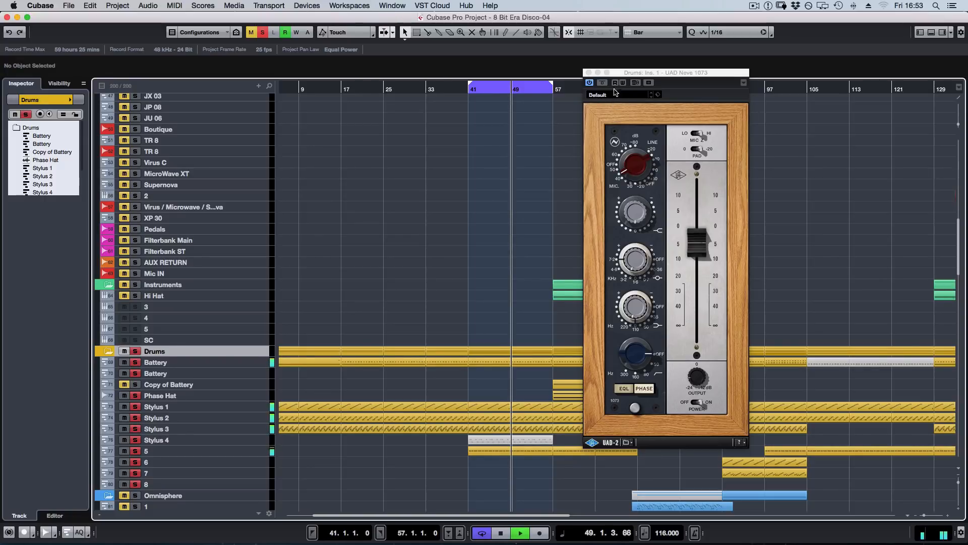
left_click(605, 84)
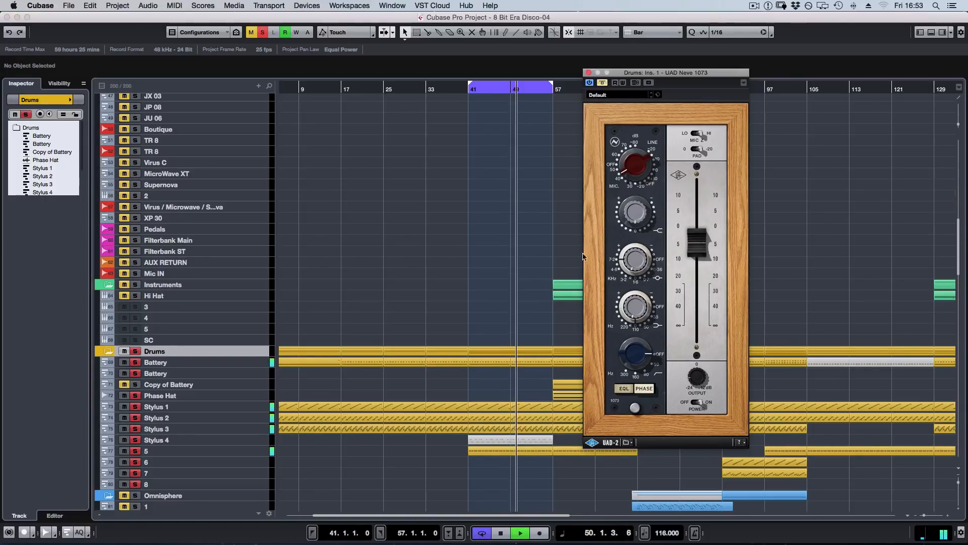
left_click(602, 82)
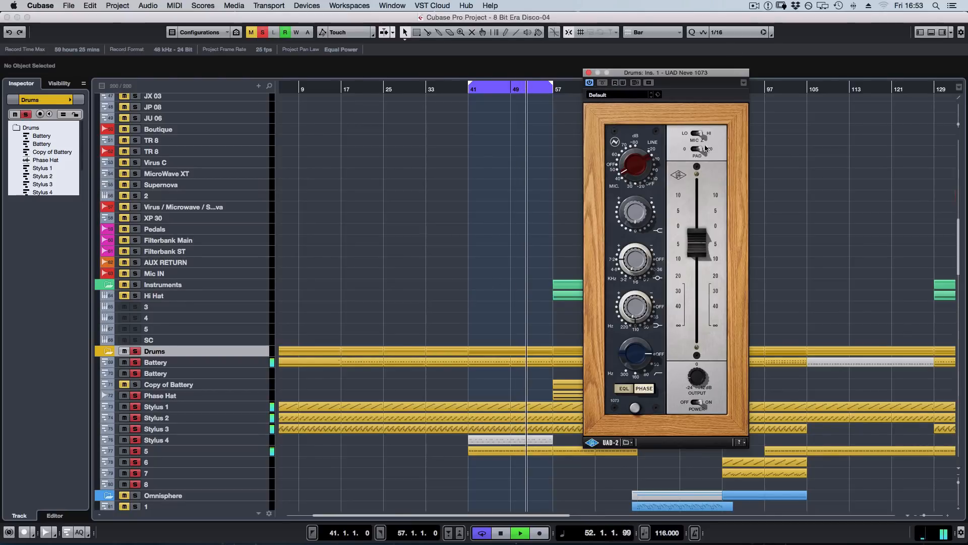
key("space")
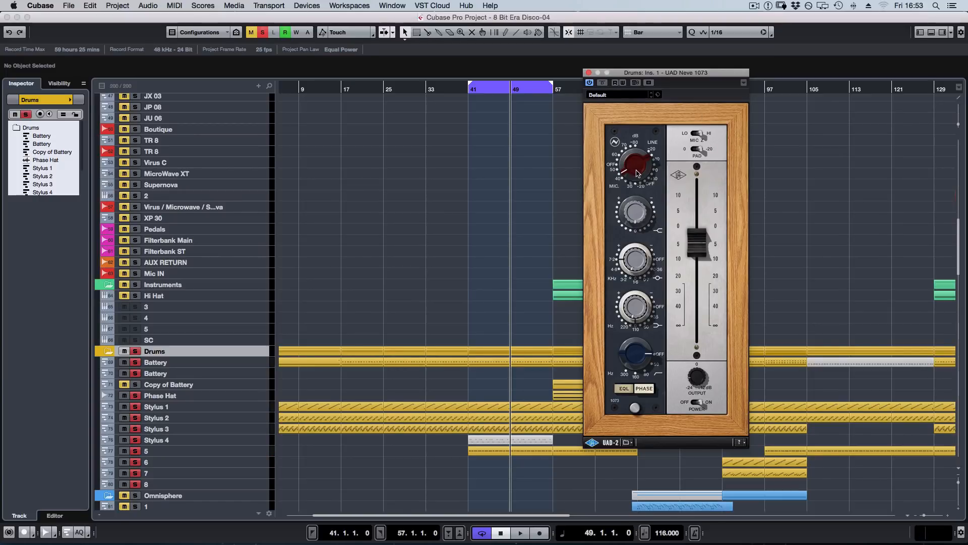
Listen to the drums twice more from bar 49 through the active Neve 1073, and close the plug-in.
key("space")
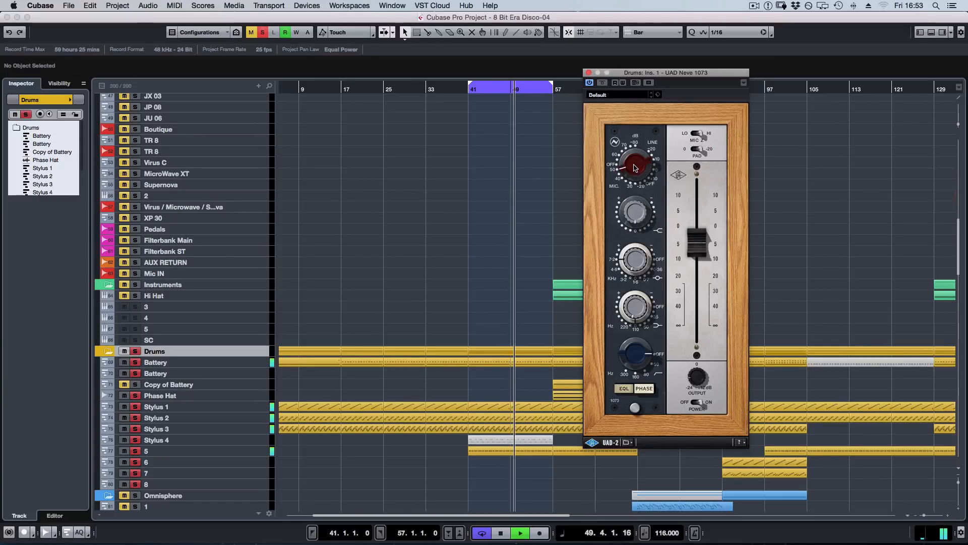
key("space")
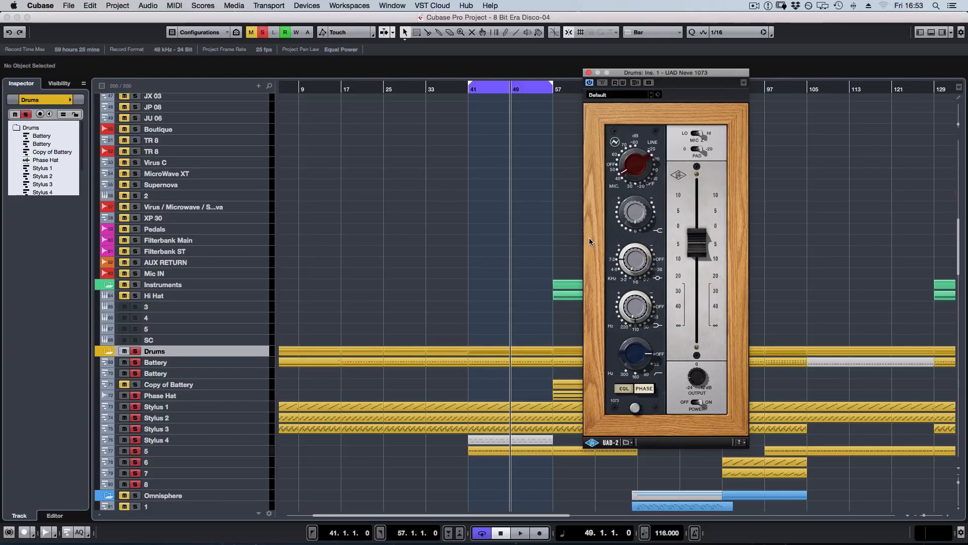
key("space")
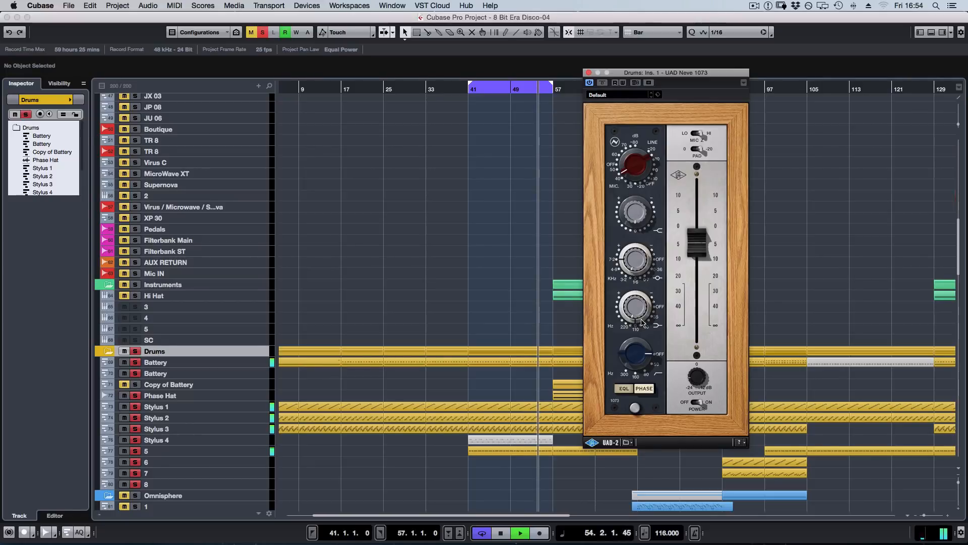
key("space")
left_click(587, 74)
Solo the Drums folder together with the Extra Perc track and play them from bar 185.
scroll(606, 215, "up", 3)
scroll(606, 216, "up", 8)
scroll(484, 248, "down", 10)
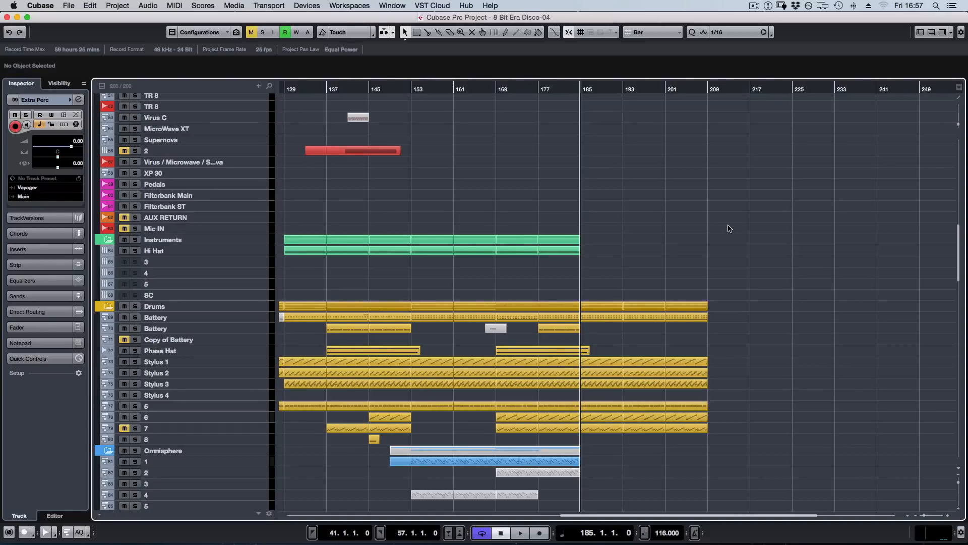
scroll(735, 230, "down", 3)
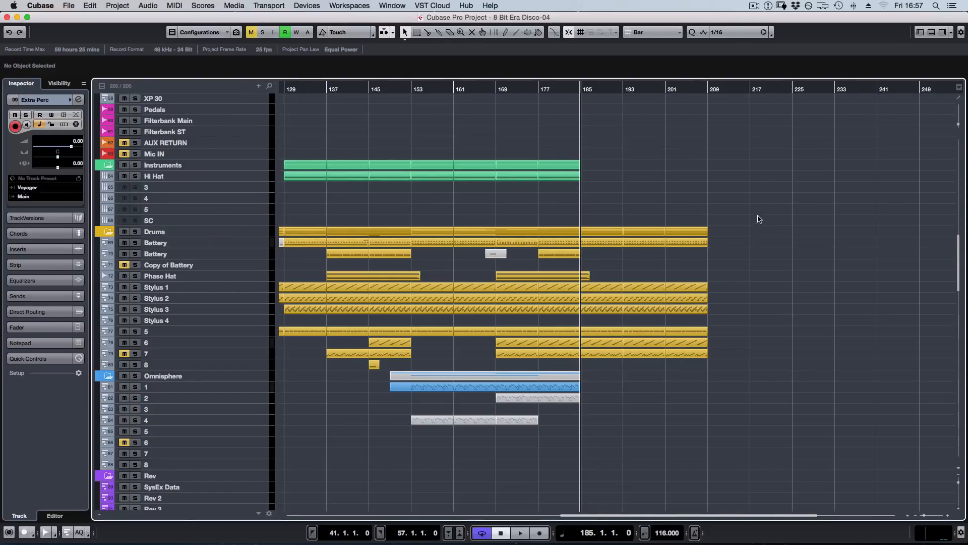
left_click(135, 231)
scroll(714, 263, "down", 5)
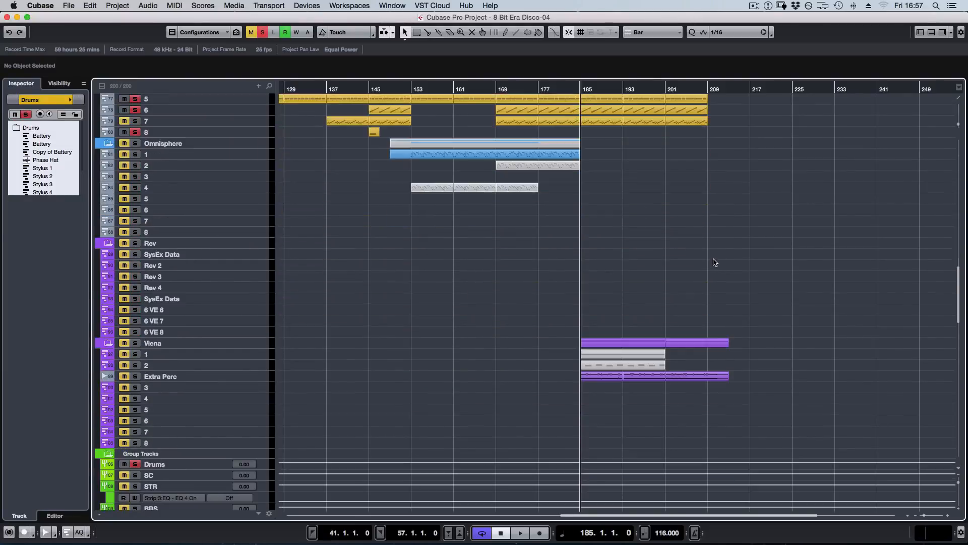
scroll(714, 262, "down", 4)
left_click(135, 252)
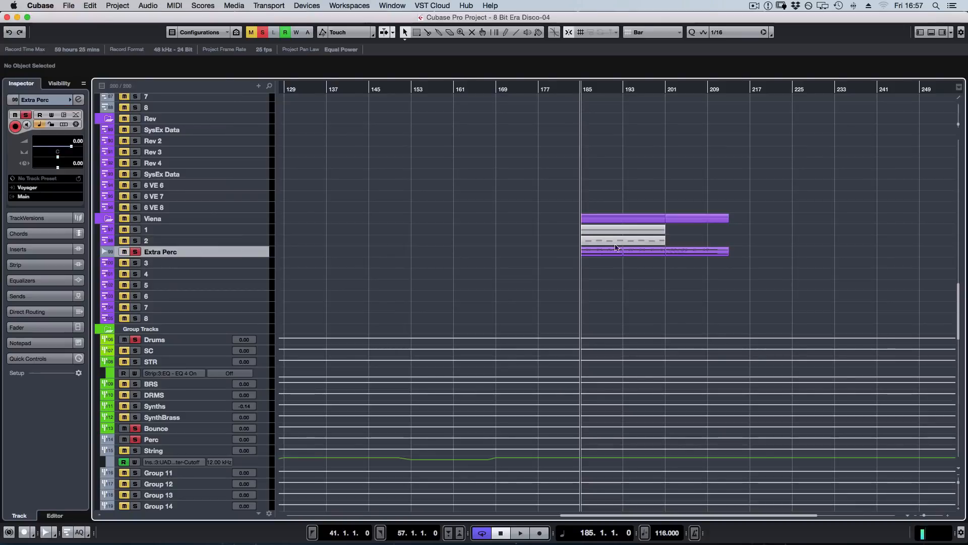
key("space")
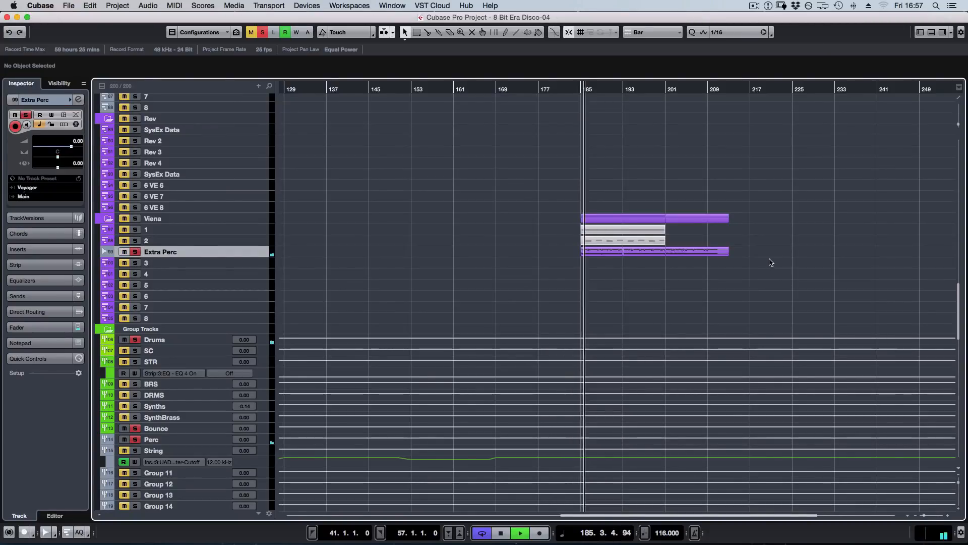
scroll(770, 262, "up", 8)
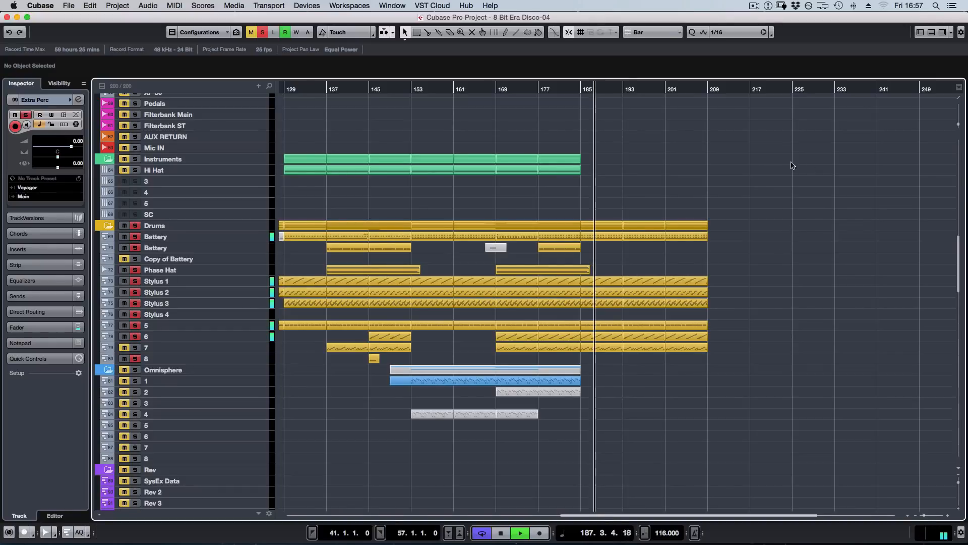
scroll(731, 186, "down", 7)
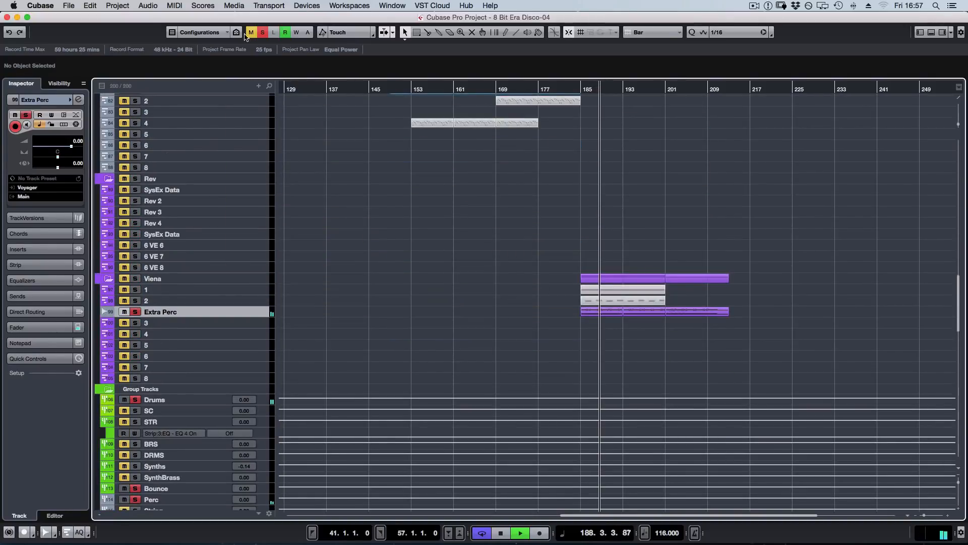
Solo Extra Perc alone, play it from bar 185 and view its first audio event in the Sample Editor.
key("space")
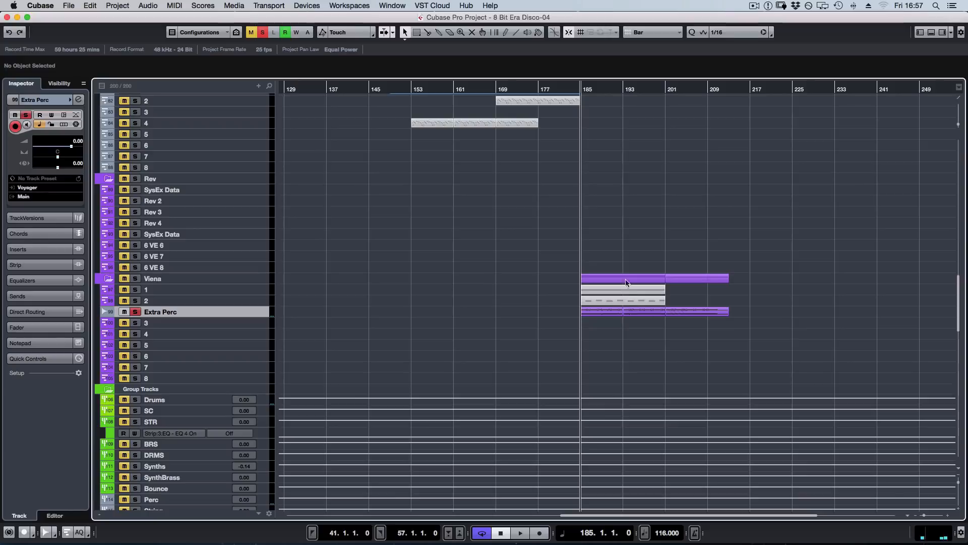
key("space")
double_click(603, 318)
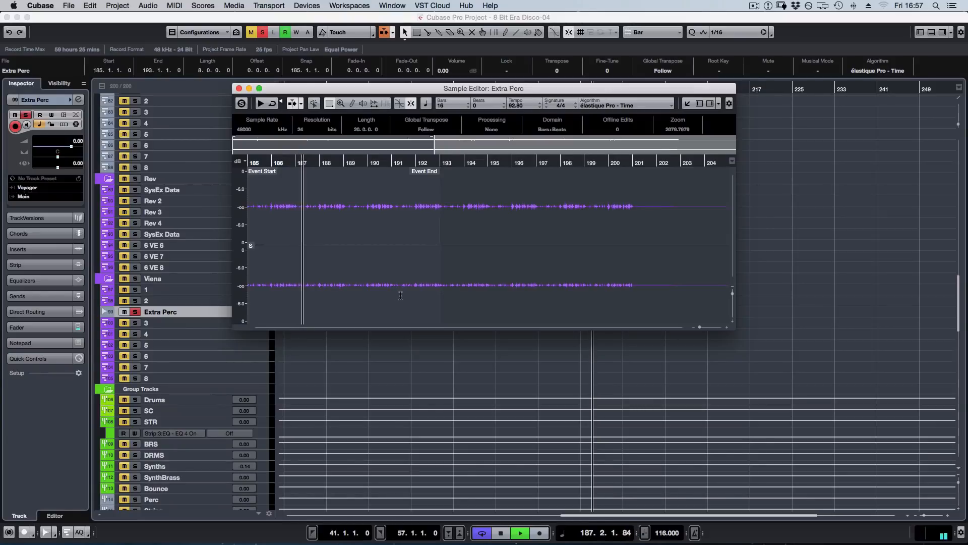
key("Escape")
key("space")
Turn off the Extra Perc solo and select track 2 in the Viena folder.
key("s")
left_click(686, 156)
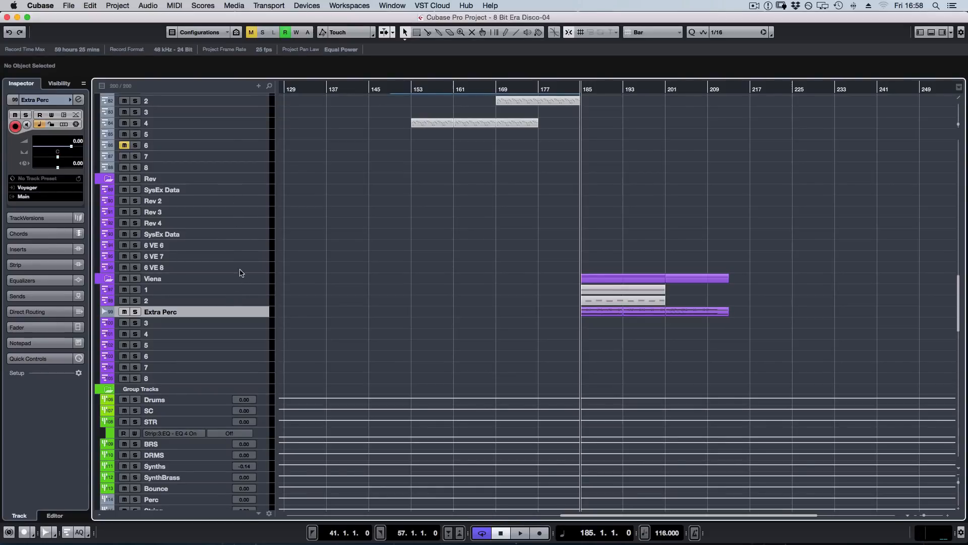
left_click(228, 300)
key("Escape")
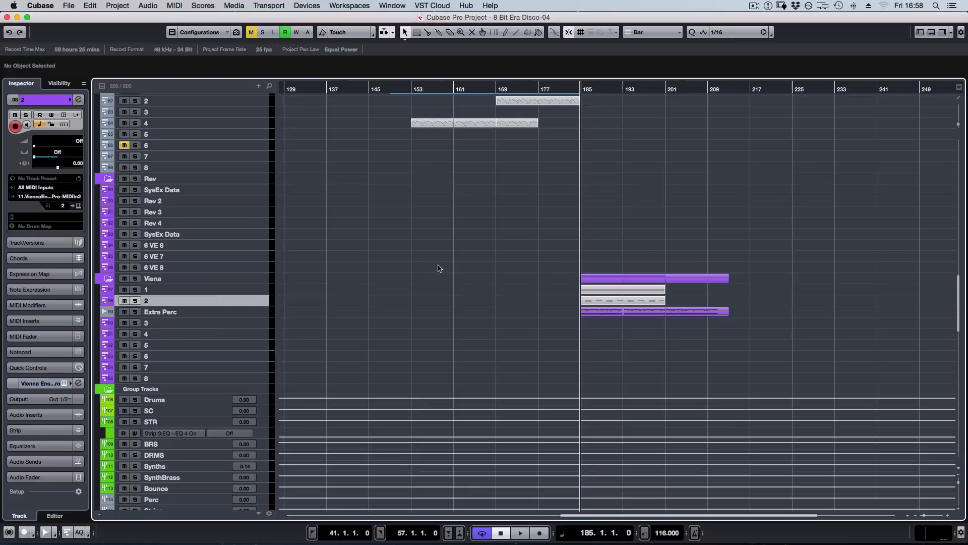
View the Vienna Ensemble Pro server interface of track 2, close it, and look through the far-end output channels in the MixConsole.
left_click(487, 255)
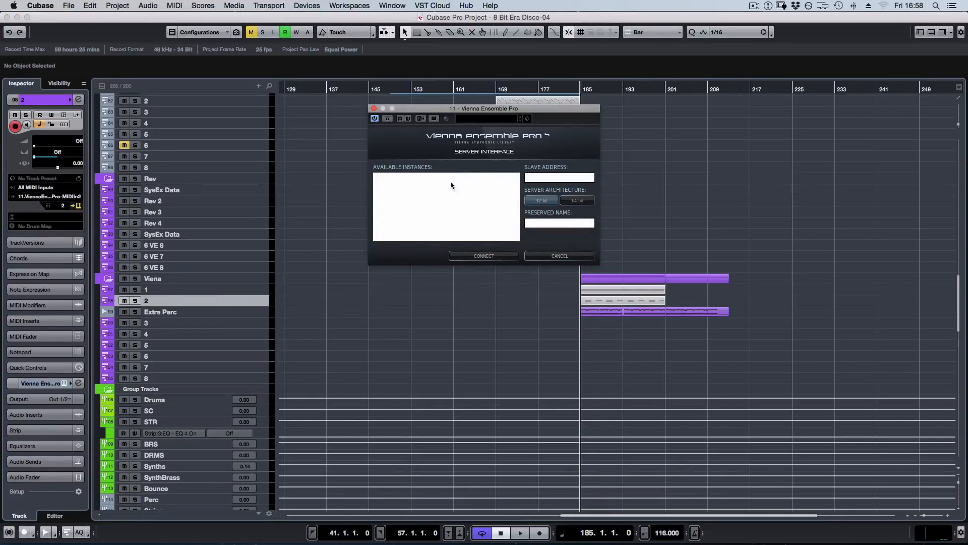
left_click(374, 108)
key("F3")
left_click_drag(589, 536, 847, 535)
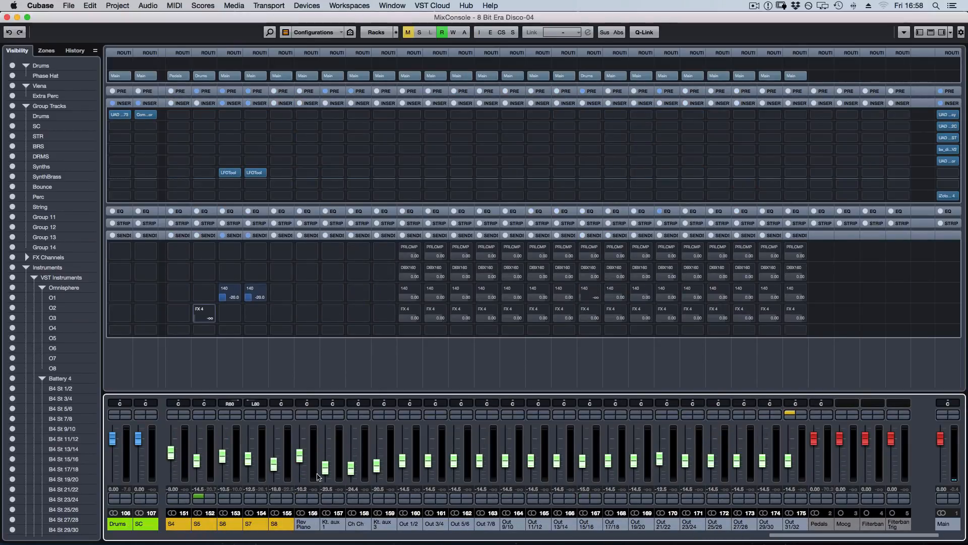
key("F3")
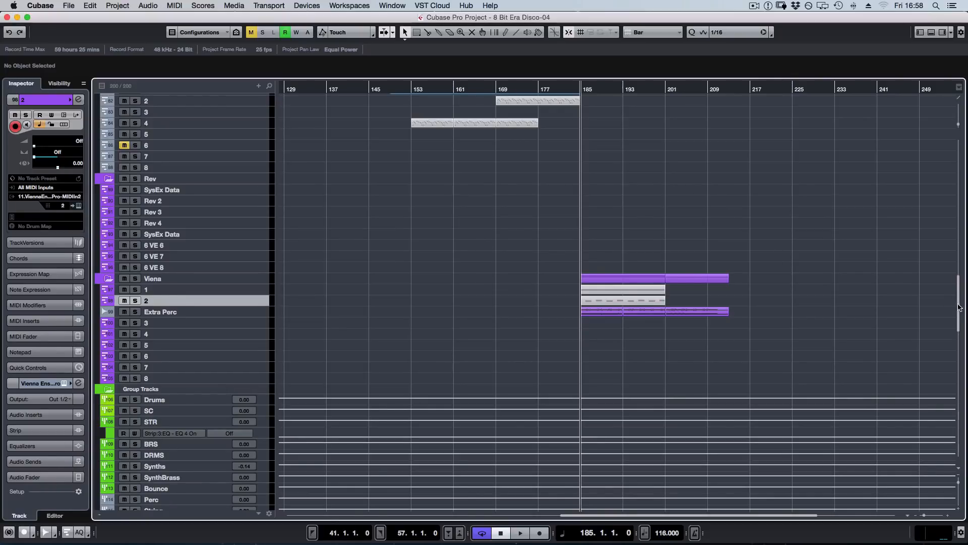
View the Bassline MIDI parts from bar 41 on the Stereo Bas uit modular track in the Key Editor, play them, and deselect them.
left_click_drag(959, 306, 959, 301)
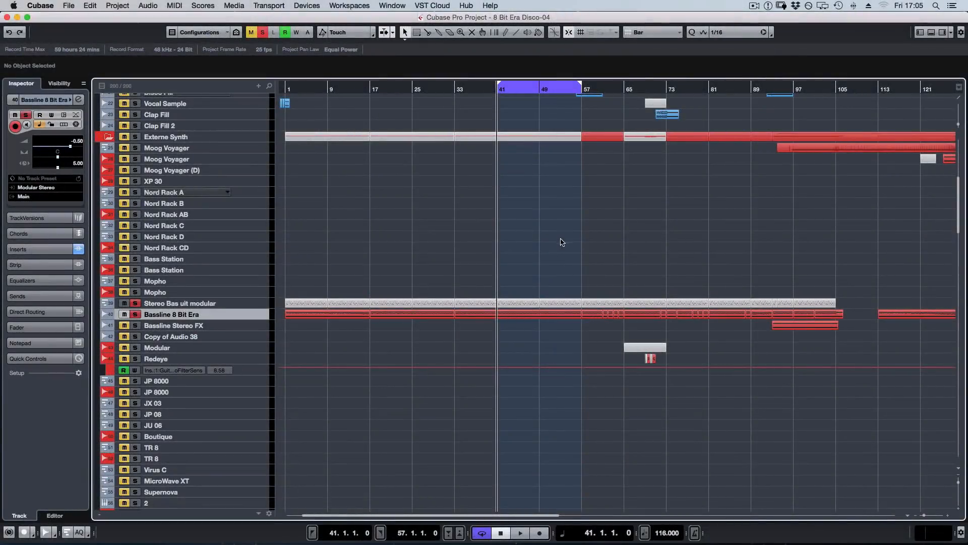
left_click_drag(511, 284, 559, 303)
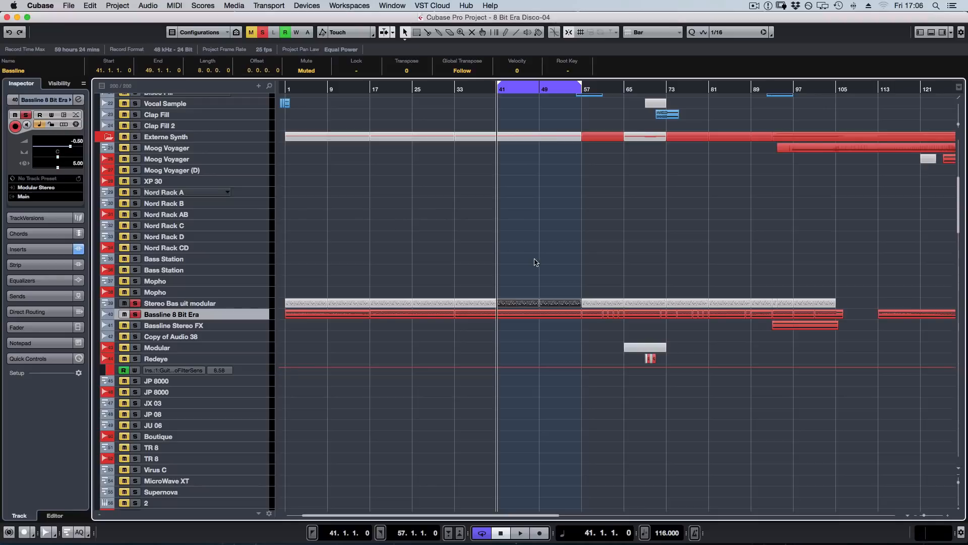
key("Return")
key("space")
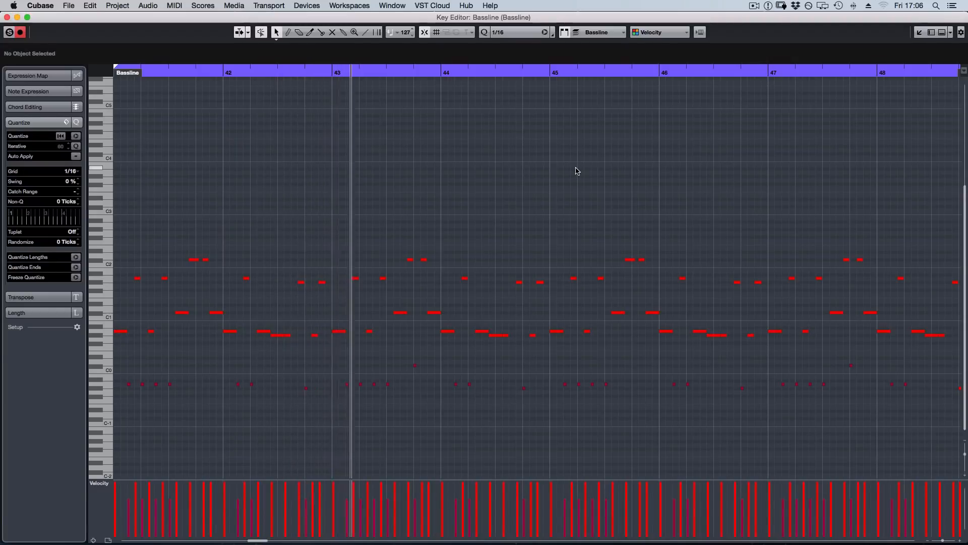
key("space")
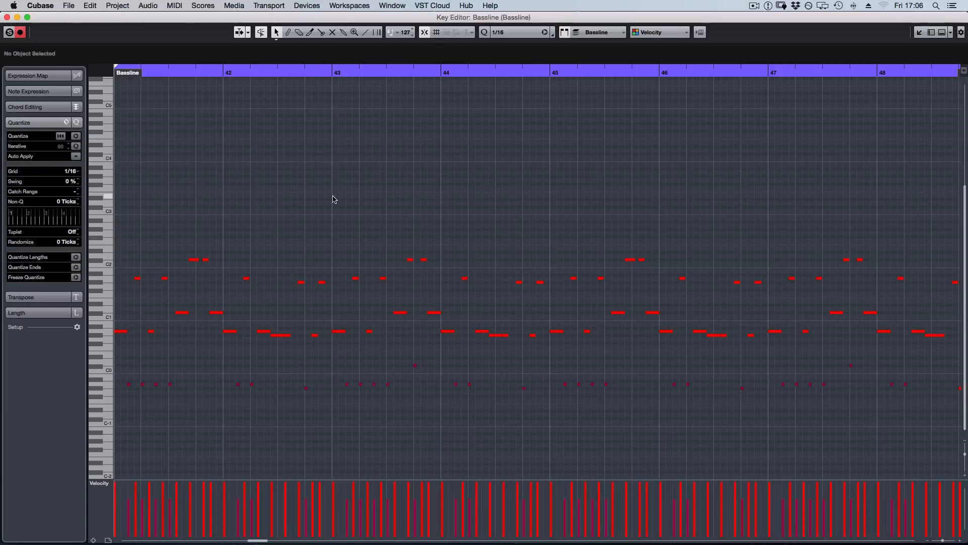
key("Return")
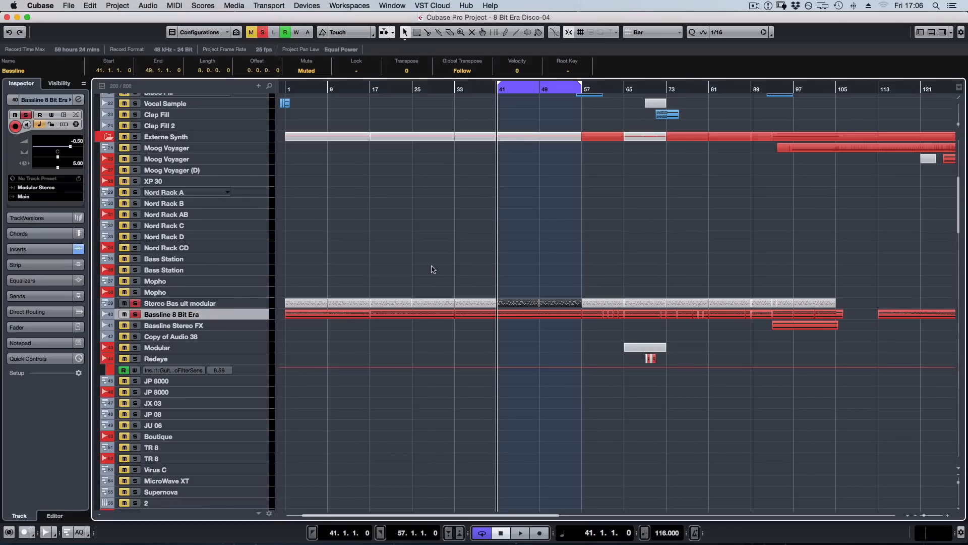
left_click(398, 270)
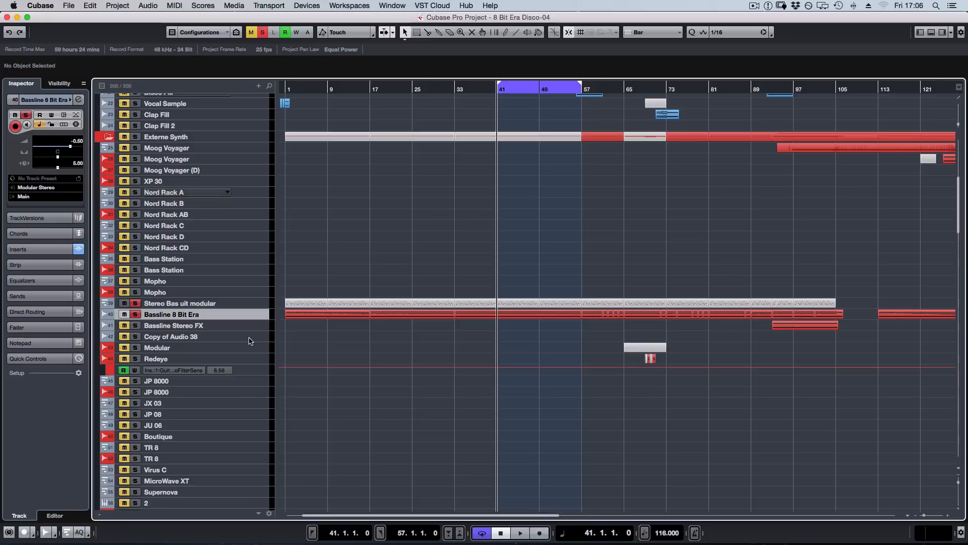
In the Bassline 8 Bit Era channel settings, deactivate the UAD Harrison 32C and LFOTool inserts and open Guitar Rig 4.
key("e")
left_click_drag(365, 199, 545, 156)
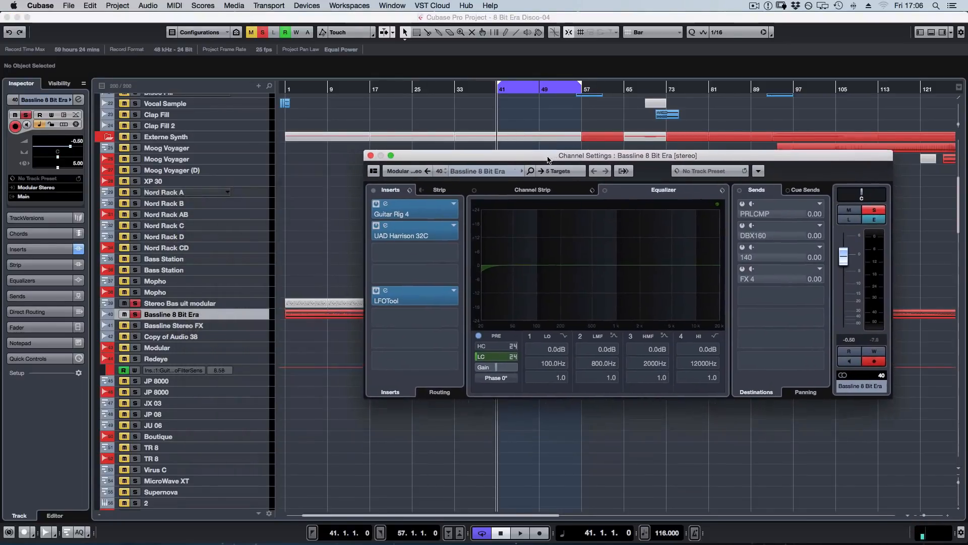
left_click(375, 222)
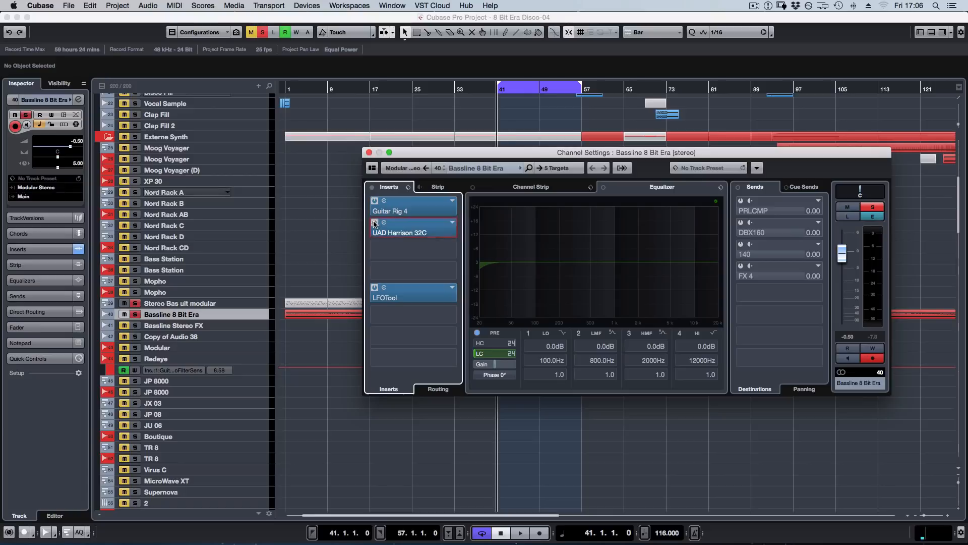
left_click(375, 288)
left_click(417, 207)
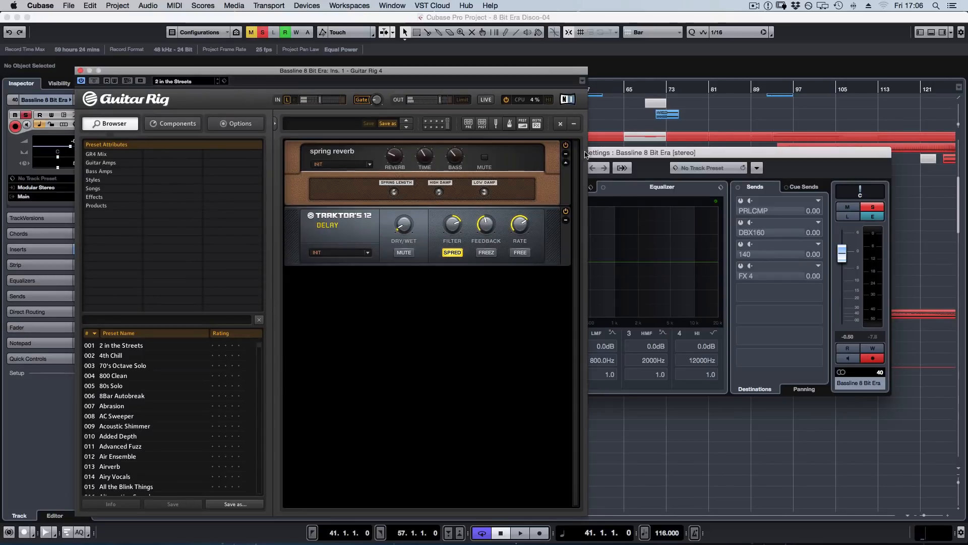
left_click_drag(614, 153, 667, 279)
Play the bassline from bar 41 while toggling Guitar Rig's spring reverb module and nudging its Reverb knob.
key("space")
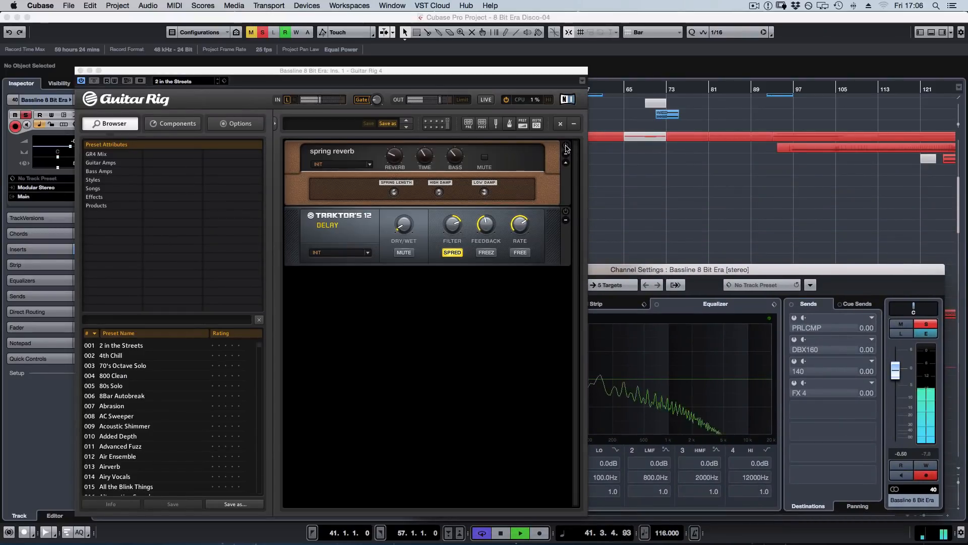
left_click(566, 146)
left_click_drag(394, 156, 396, 156)
key("space")
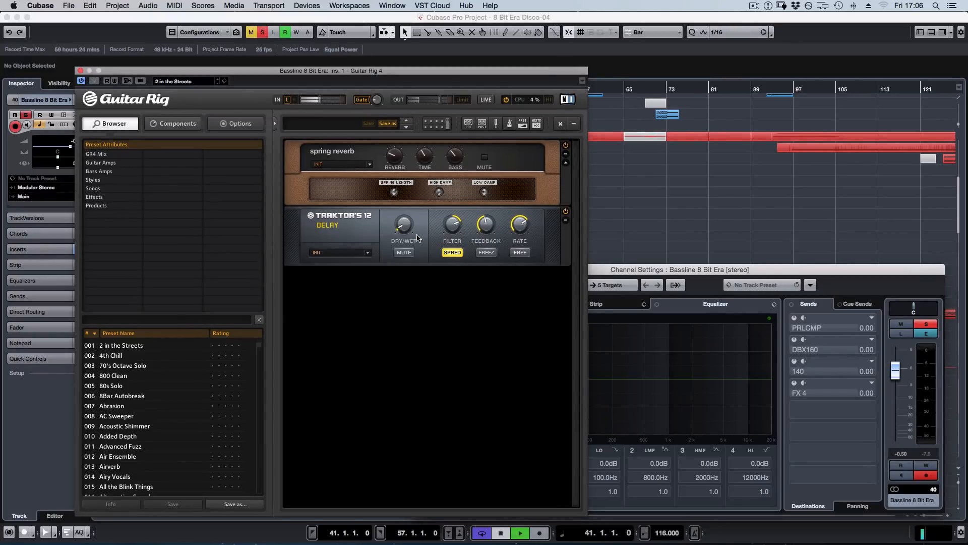
Play the bassline while raising the dry/wet of the Traktor's 12 Delay, and turn it back down.
key("space")
mouse_move(405, 226)
left_click_drag(405, 226, 403, 222)
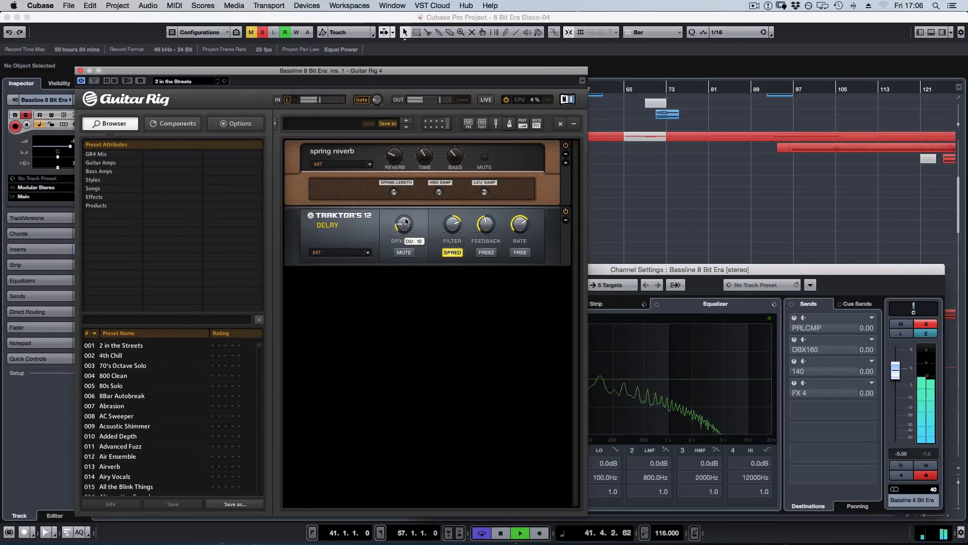
key("space")
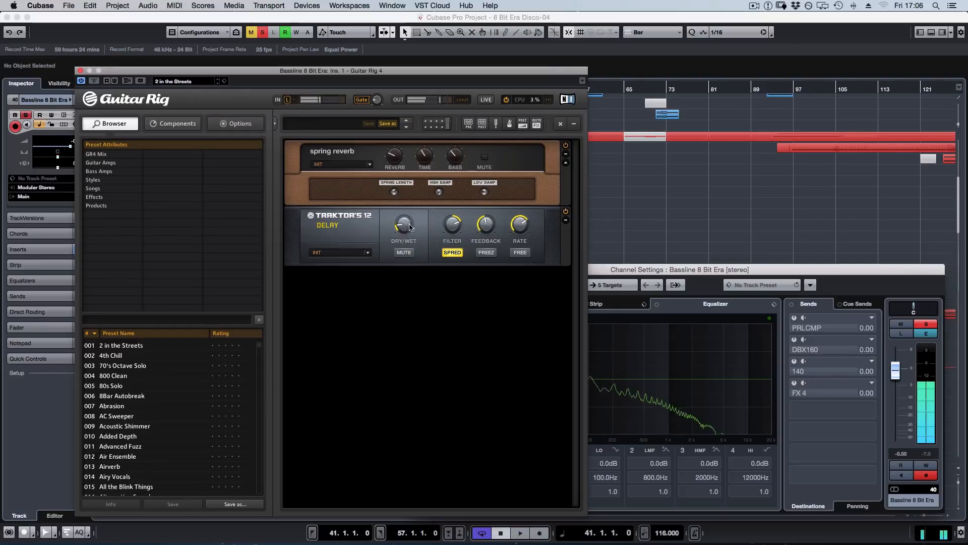
left_click_drag(402, 221, 402, 231)
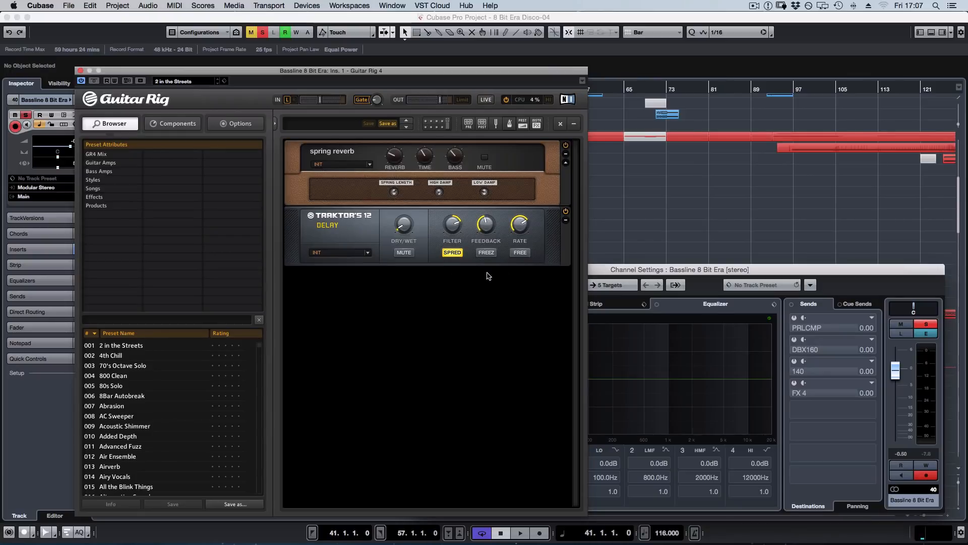
Shift the Guitar Rig window aside and play the bassline from bar 41 with the effect bypassed.
left_click_drag(469, 75, 840, 84)
key("space")
left_click(466, 90)
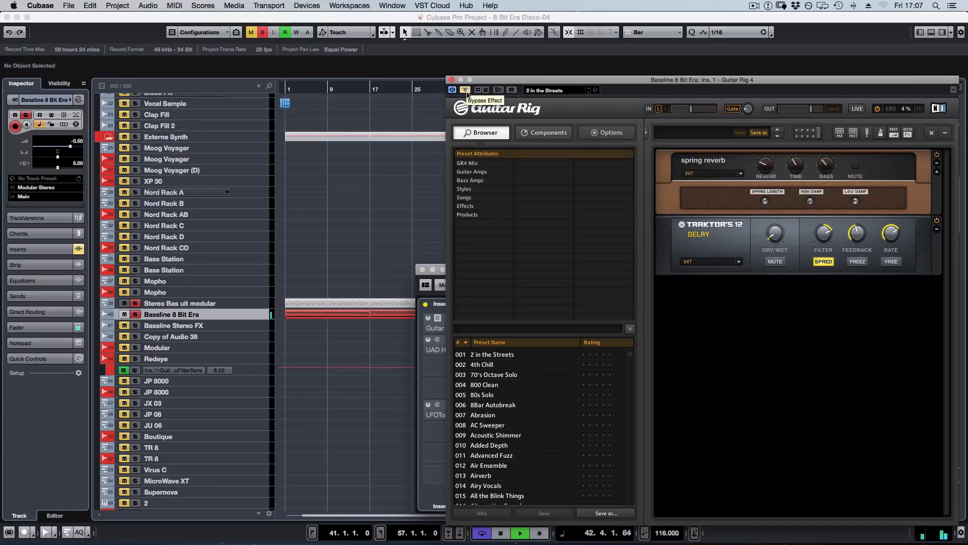
key("space")
Enlarge the Bassline 8 Bit Era track to view its waveform around bar 41, and select the Copy of Audio 38_03 event.
left_click(372, 345)
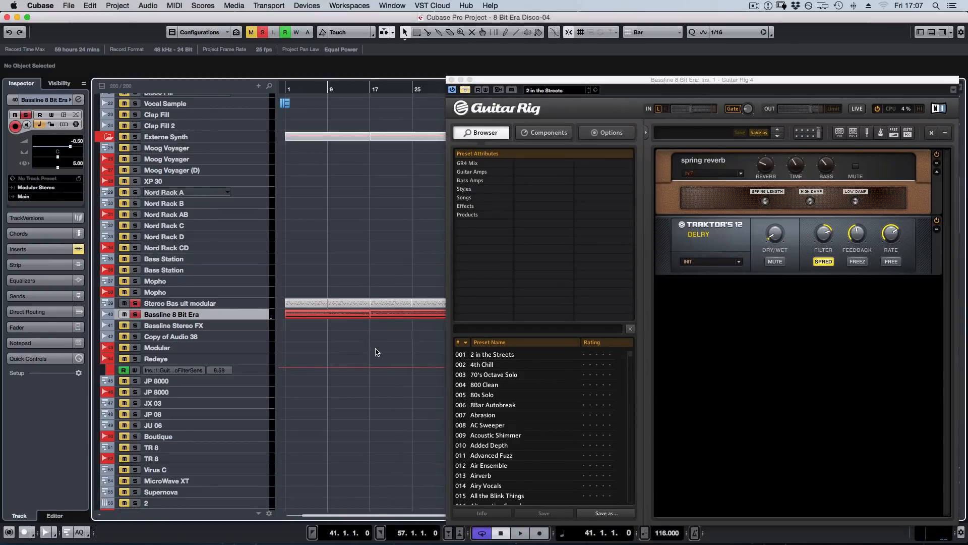
key("z")
scroll(407, 420, "right", 5)
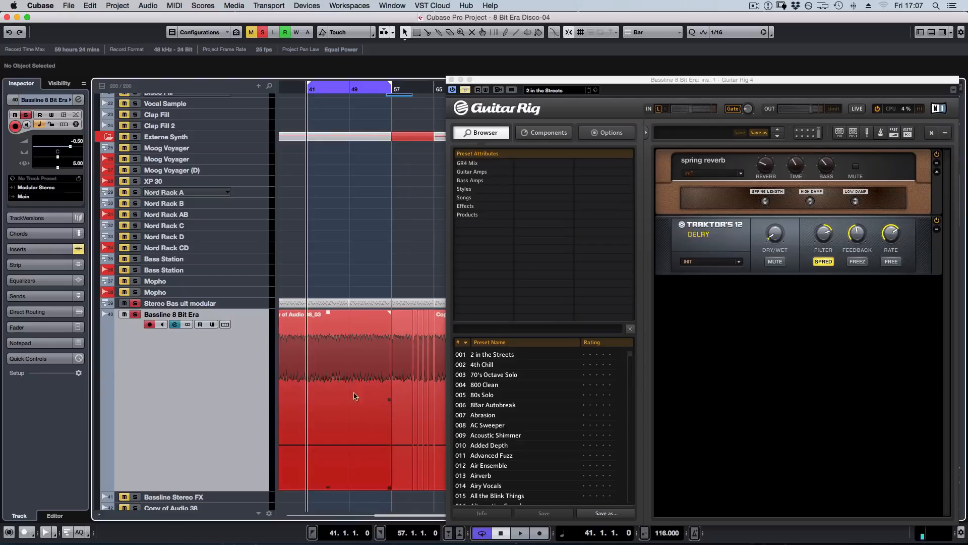
left_click(336, 346)
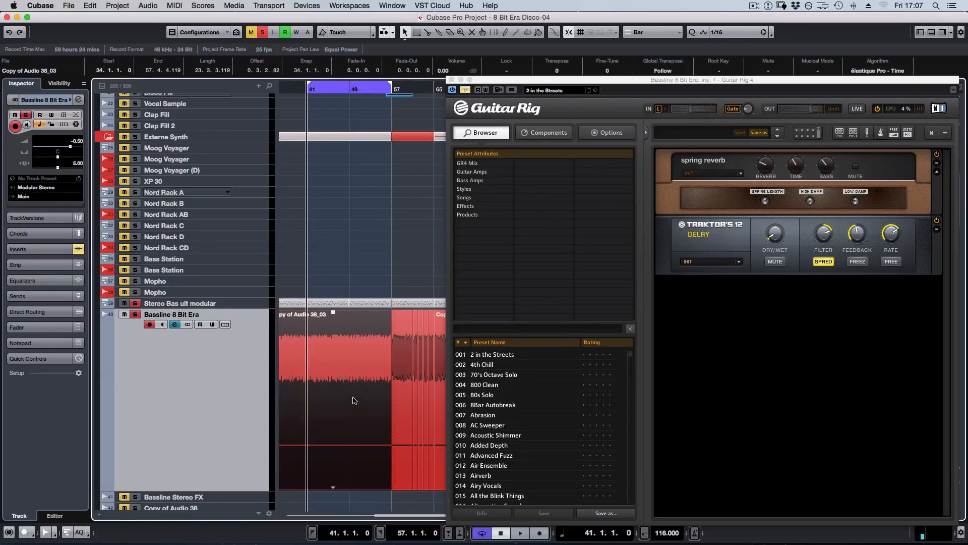
Take Guitar Rig out of bypass, play the bassline through it briefly, and close the plug-in.
left_click(467, 91)
key("space")
key("space")
left_click(450, 80)
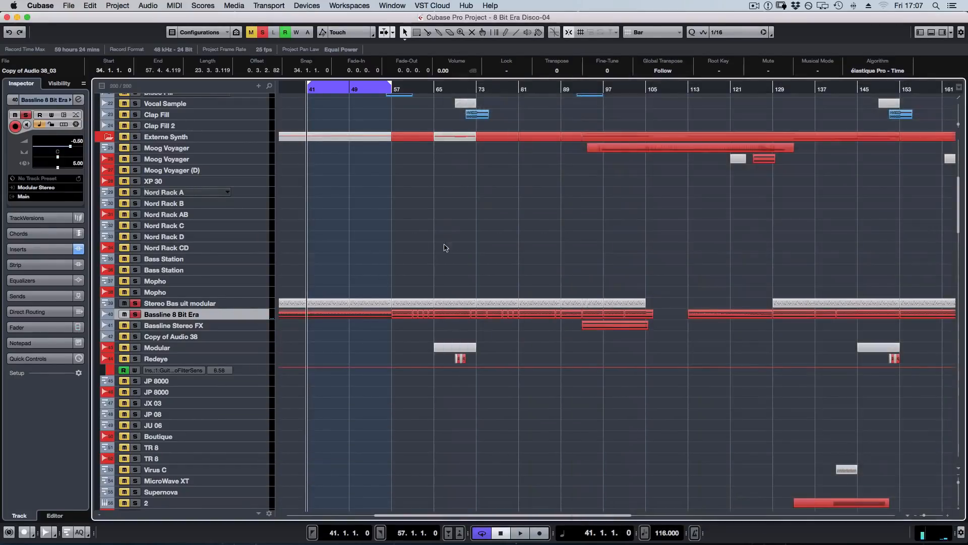
Reopen the Bassline 8 Bit Era channel settings, reactivate the UAD Harrison 32C with its editor open, and play the bassline through it.
key("e")
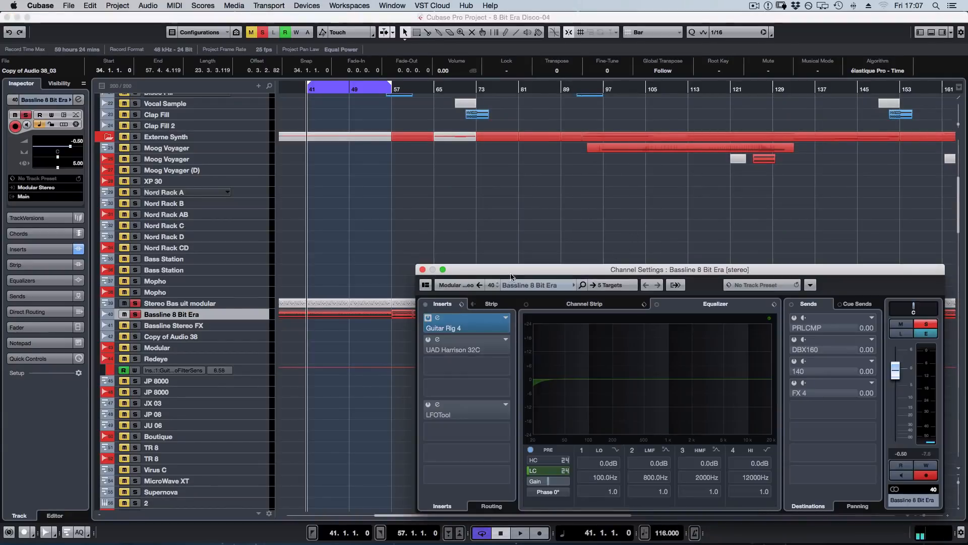
left_click(463, 346)
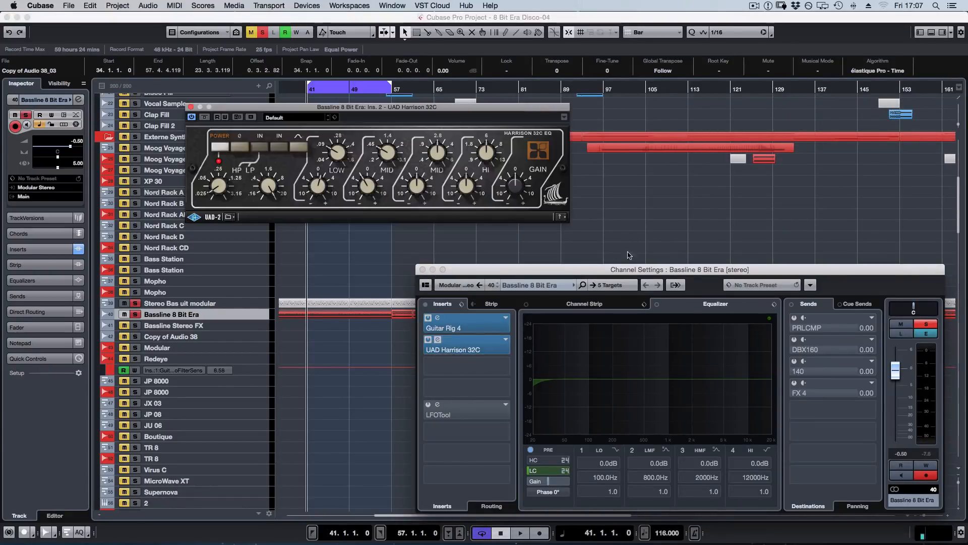
left_click_drag(461, 111, 394, 117)
key("space")
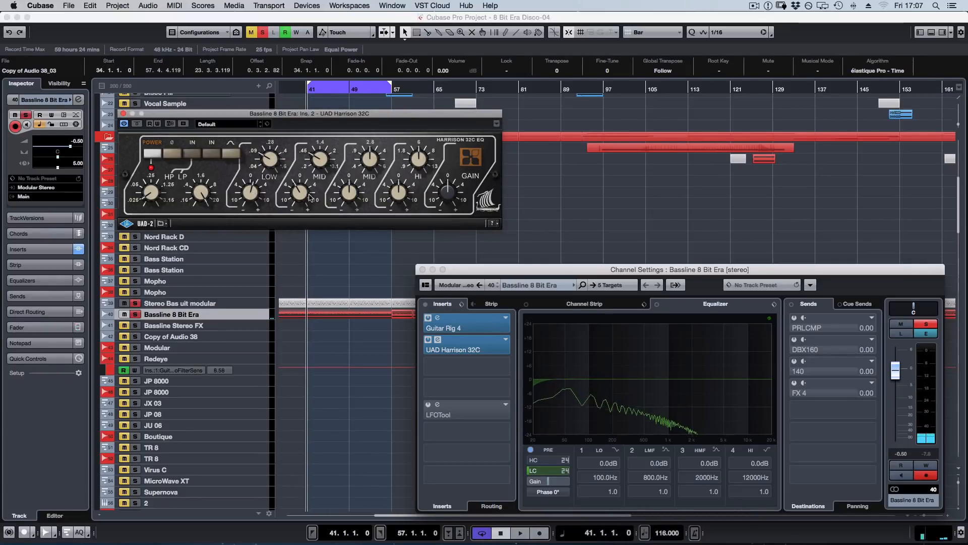
key("space")
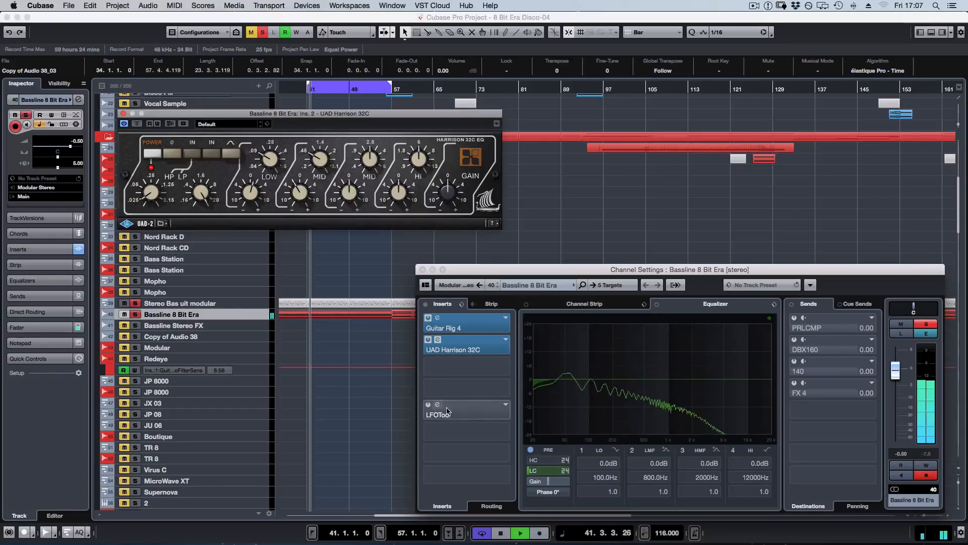
Reactivate the LFOTool insert on the bassline, close the Harrison EQ, stop playback and open the LFOTool editor.
left_click(428, 405)
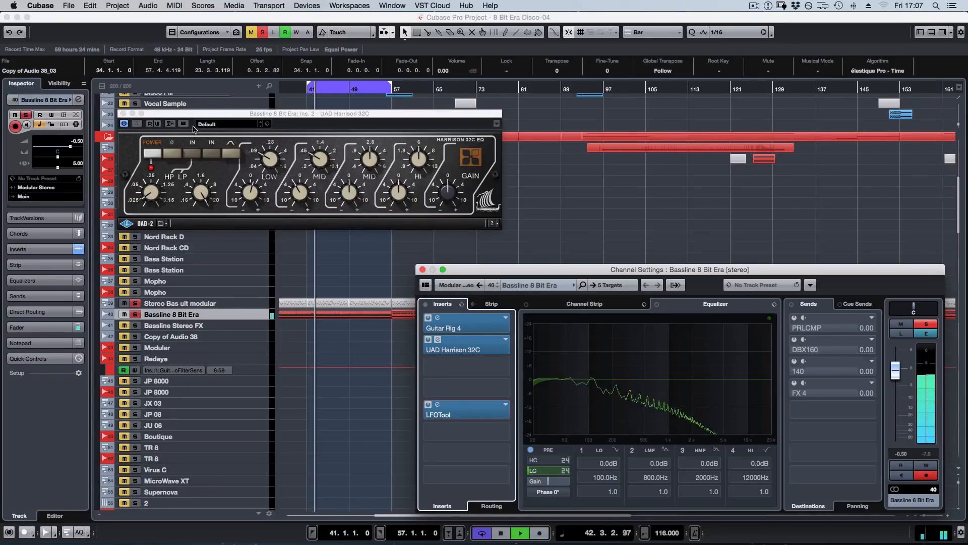
key("super+w")
key("space")
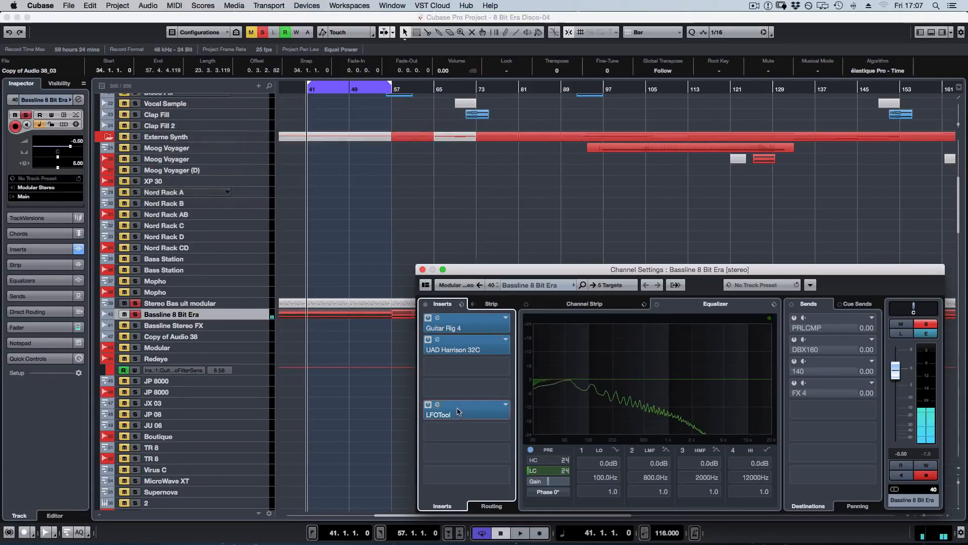
left_click(437, 405)
mouse_move(461, 103)
left_mouse_down()
mouse_move(423, 99)
mouse_move(465, 103)
left_mouse_up()
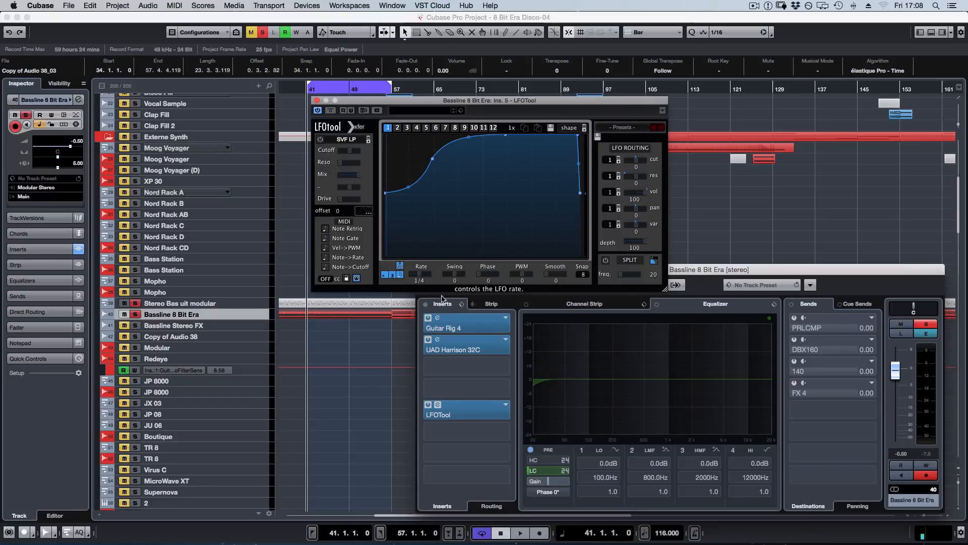
Play the bassline while pulling the LFO curve's start point down to the floor, and bring it back to about mid-height.
key("space")
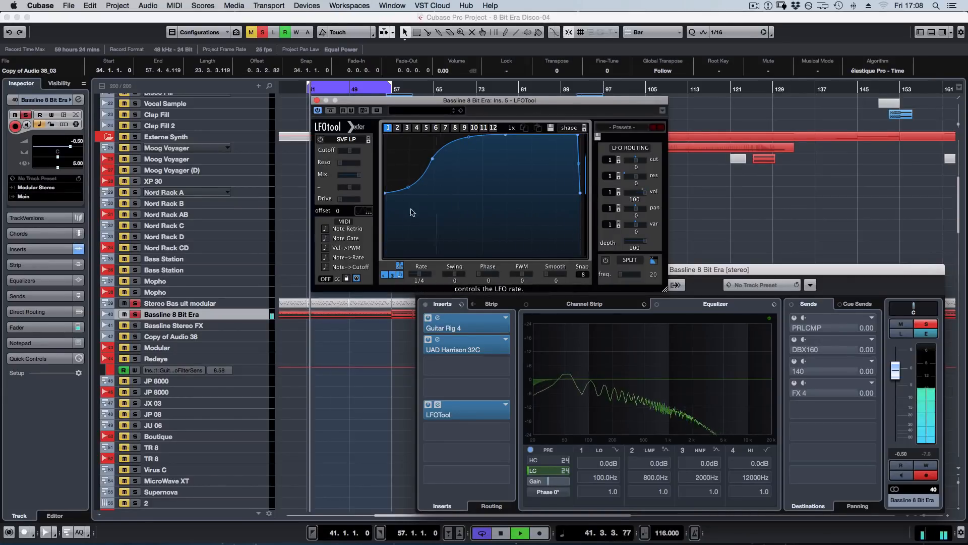
left_click_drag(385, 192, 385, 259)
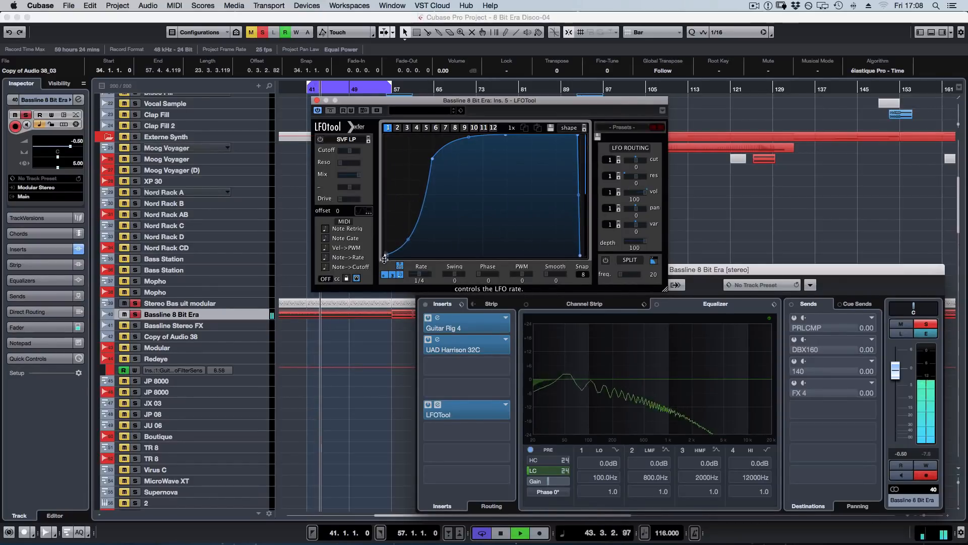
mouse_move(432, 159)
left_mouse_down()
mouse_move(475, 163)
mouse_move(471, 172)
mouse_move(434, 165)
left_mouse_up()
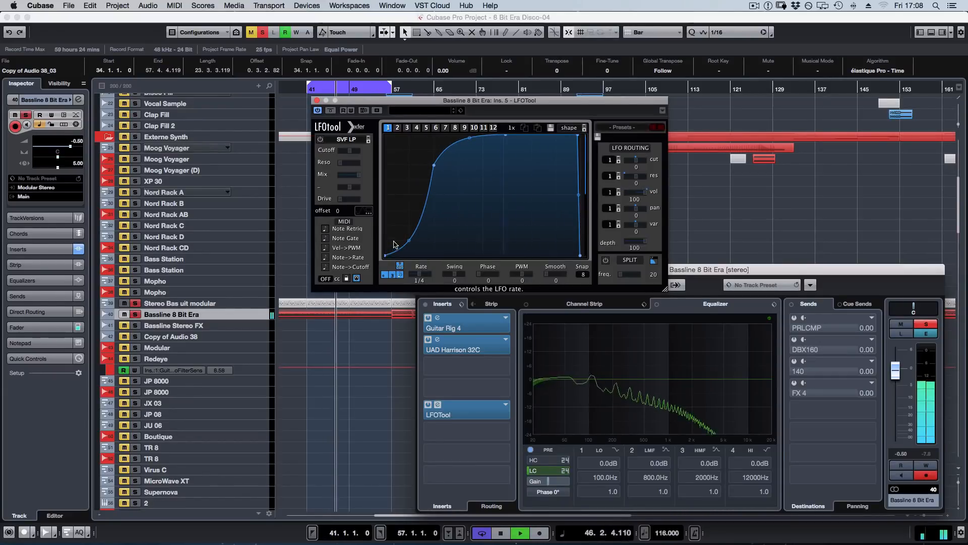
left_click_drag(386, 254, 398, 194)
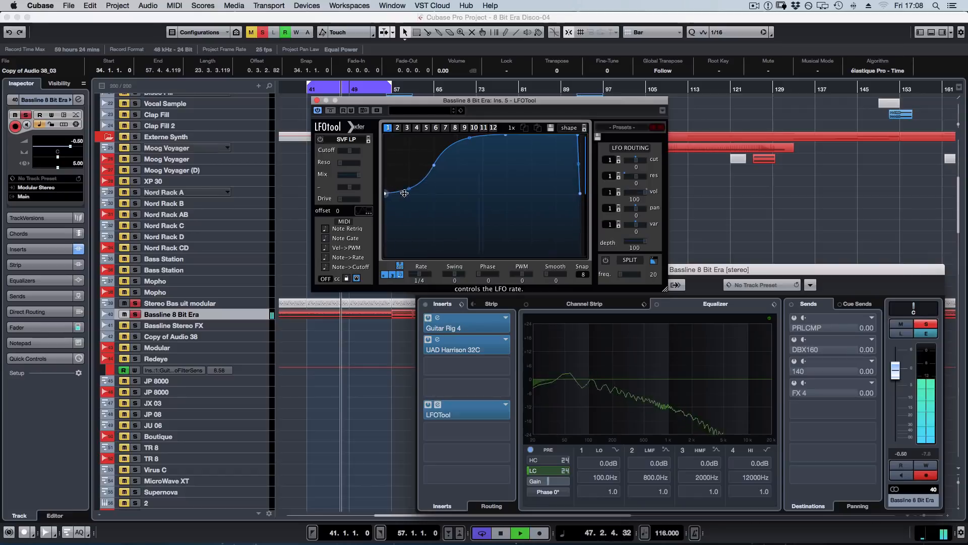
Try the LFOTool pan amount, shift the curve's middle point slightly later, stop playback, and return pan to 0.
left_click_drag(637, 208, 691, 215)
mouse_move(434, 165)
left_mouse_down()
mouse_move(510, 167)
mouse_move(441, 167)
left_mouse_up()
key("space")
left_click_drag(635, 218, 616, 232)
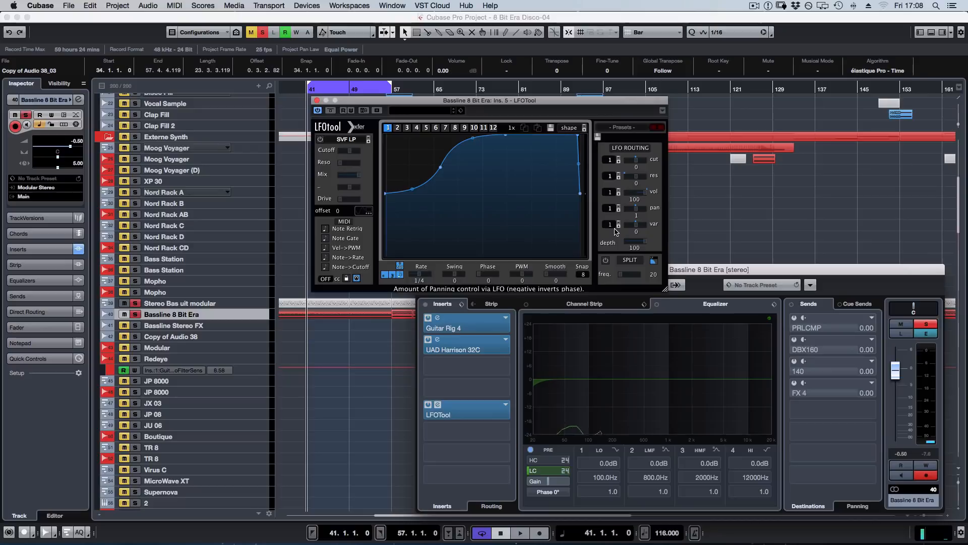
left_click_drag(639, 221, 639, 223)
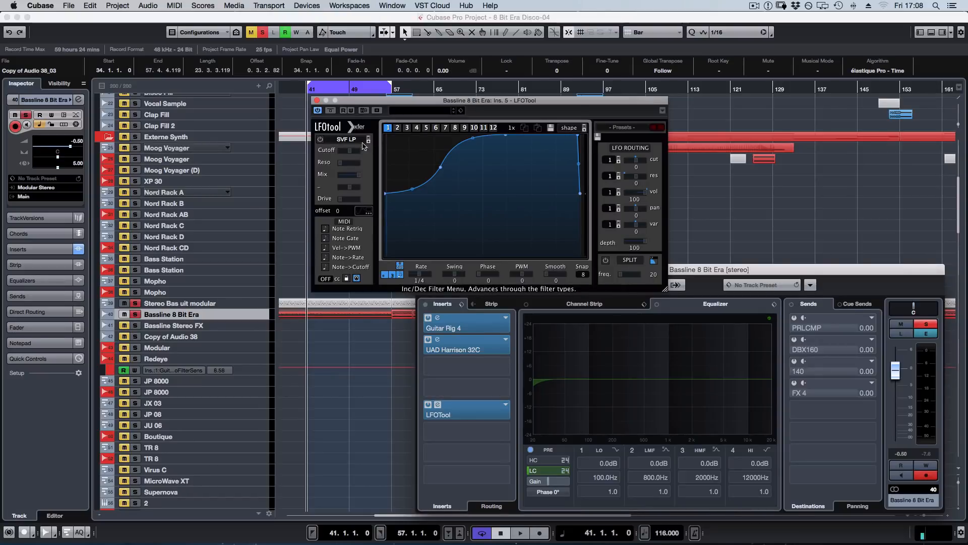
Look through the LFOTool filter types, including the Multi and Misc groups, without choosing one.
left_click(347, 140)
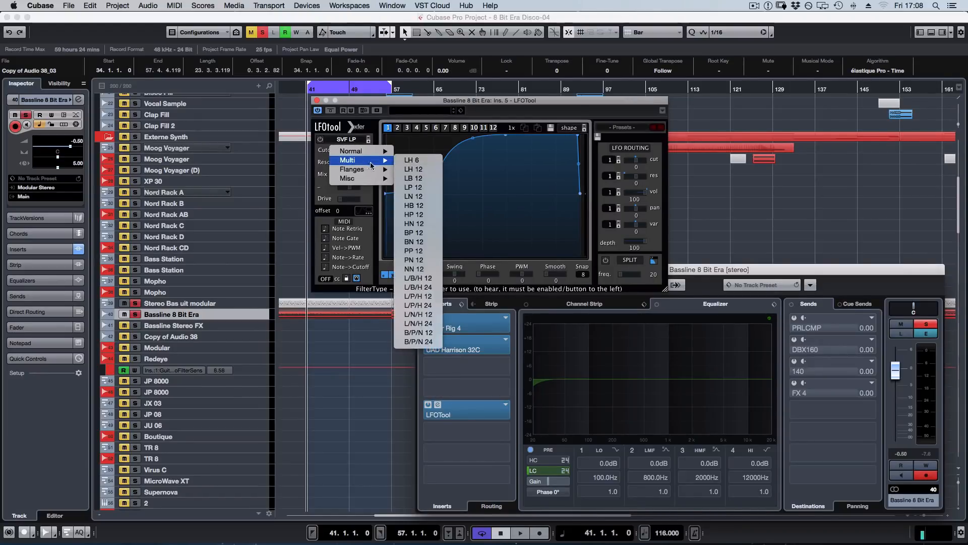
mouse_move(357, 183)
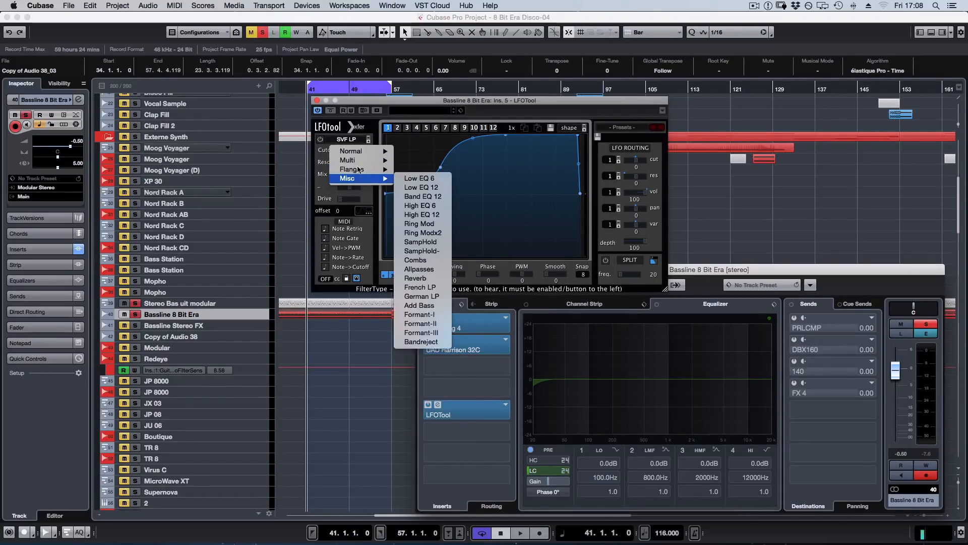
left_click(408, 102)
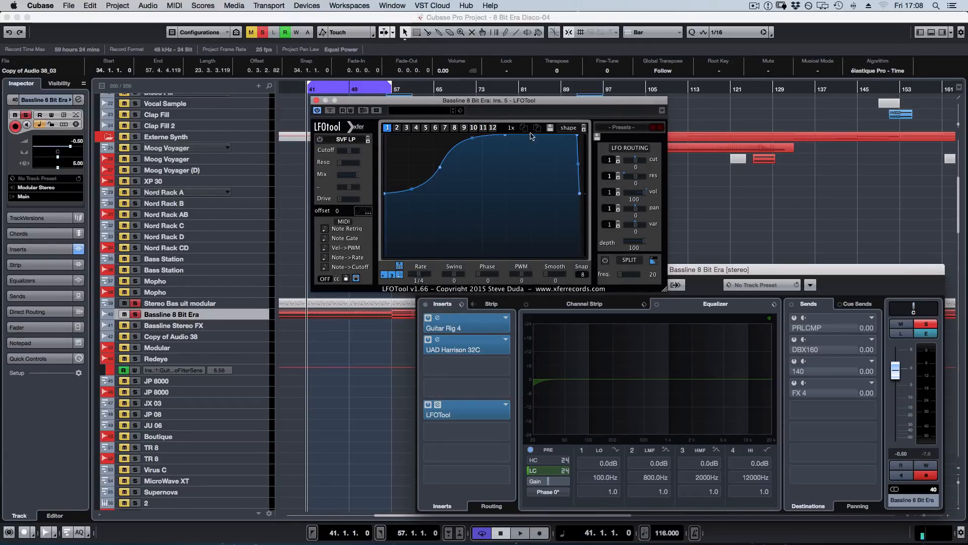
Close the LFOTool editor and the bassline's channel settings, and enlarge the Bassline 8 Bit Era track's height in the arrangement.
left_click_drag(582, 105, 835, 115)
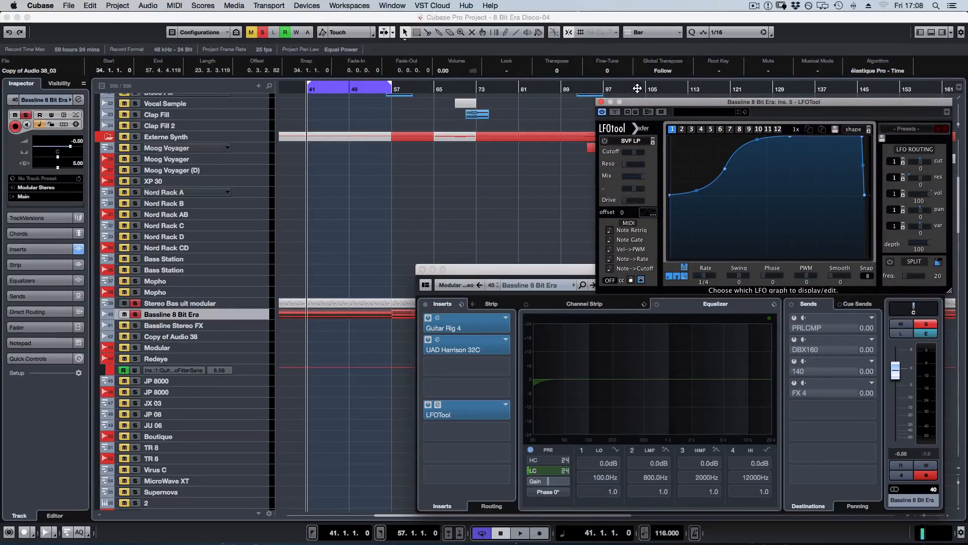
left_click(603, 103)
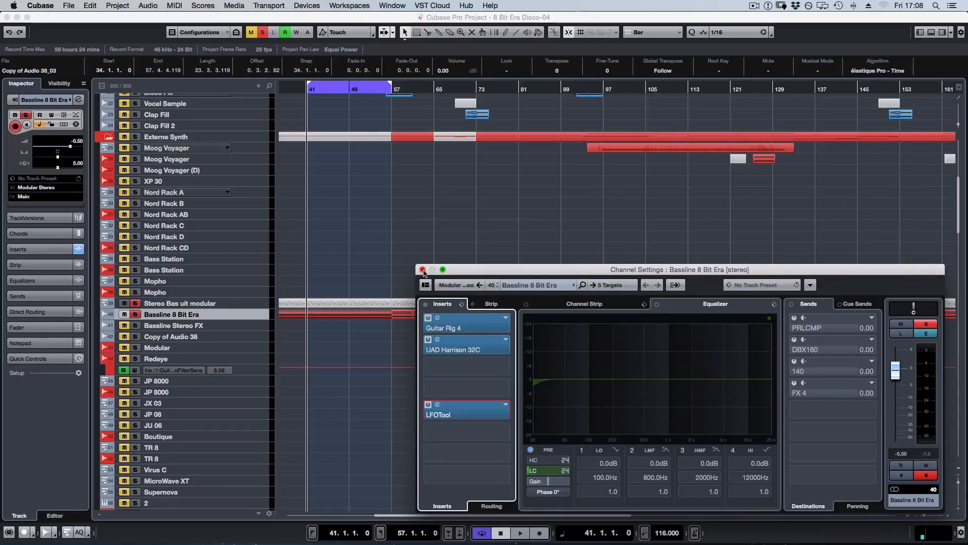
left_click(423, 270)
left_click(342, 265)
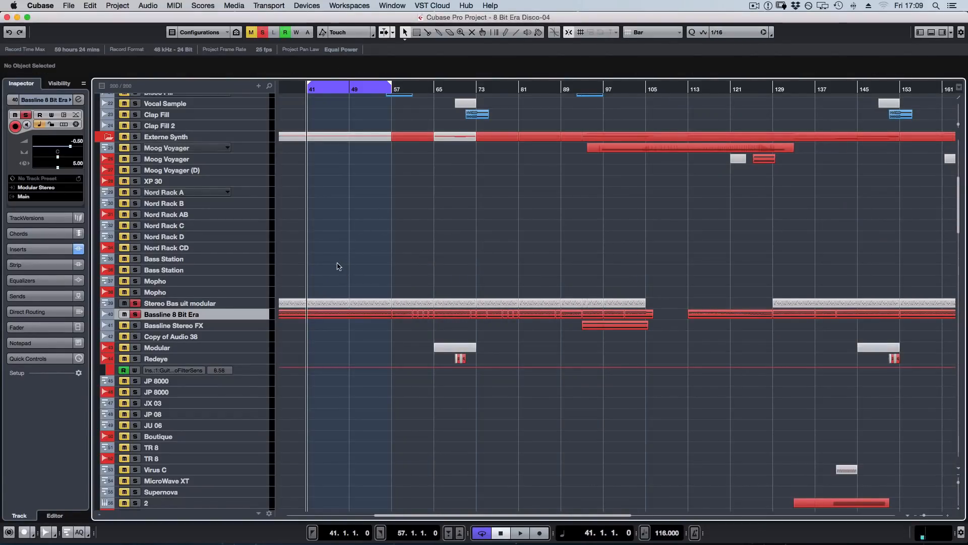
key("alt+e")
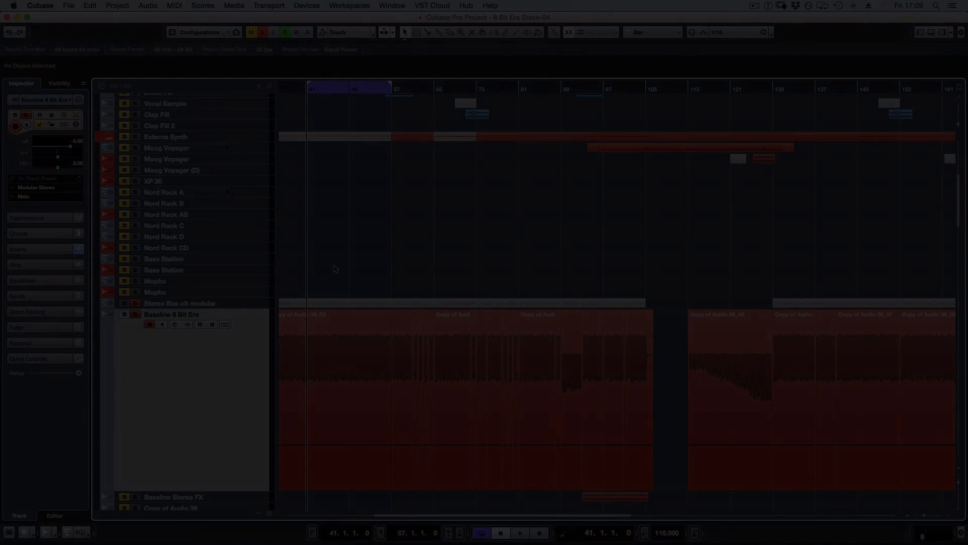
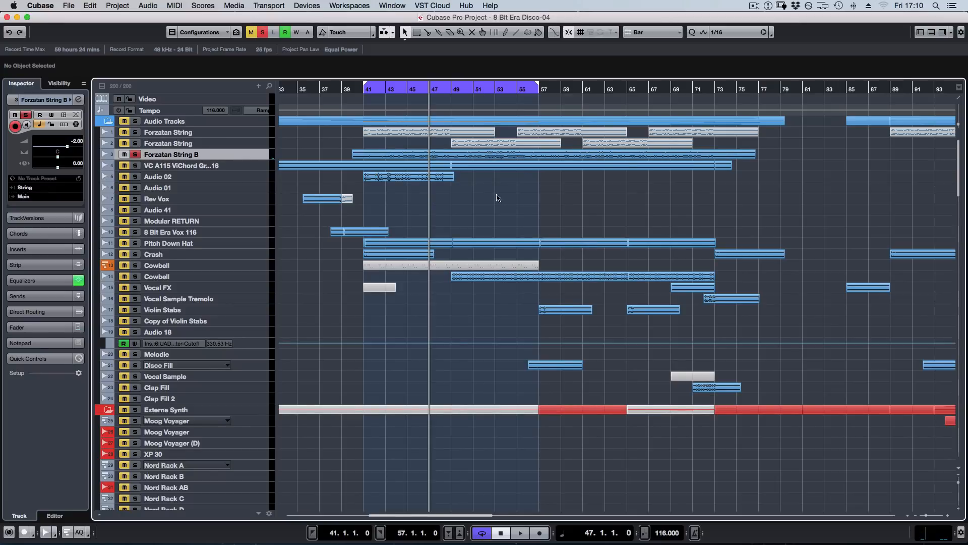
Enlarge the Forzatan String B track, and select the clips on the two Forzatan String tracks above it between bars 41 and 76.
key("z")
scroll(480, 196, "right", 3)
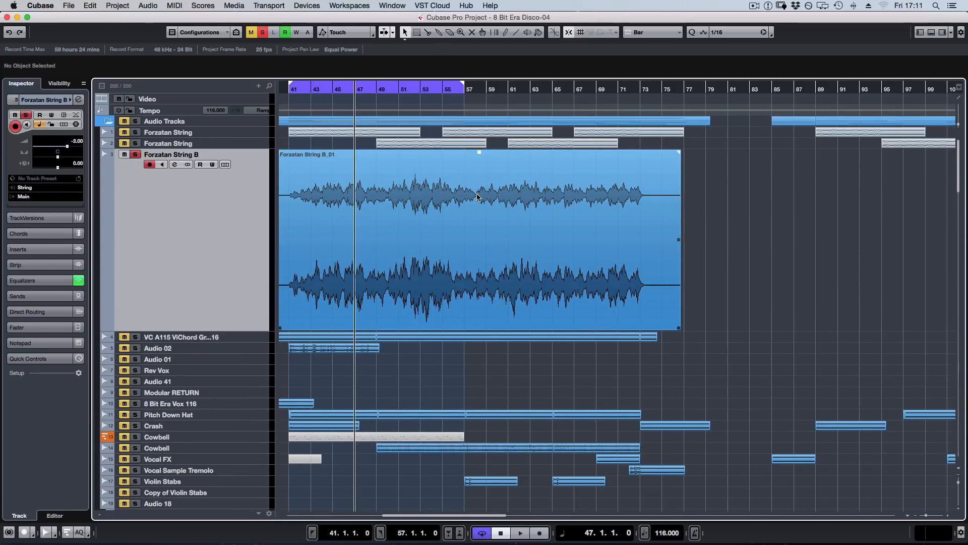
scroll(505, 191, "down", 5)
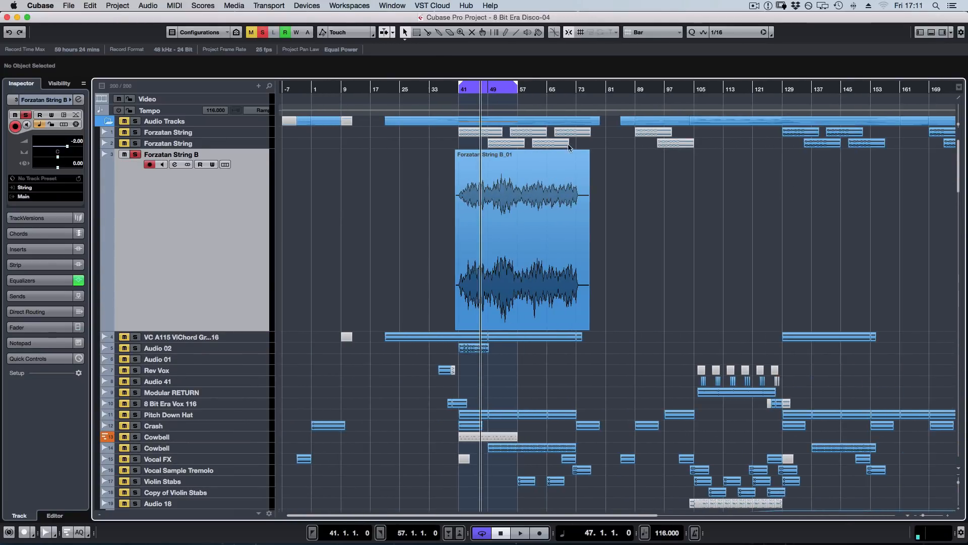
left_click_drag(443, 133, 582, 145)
left_click_drag(428, 182, 612, 186)
left_click_drag(423, 172, 538, 177)
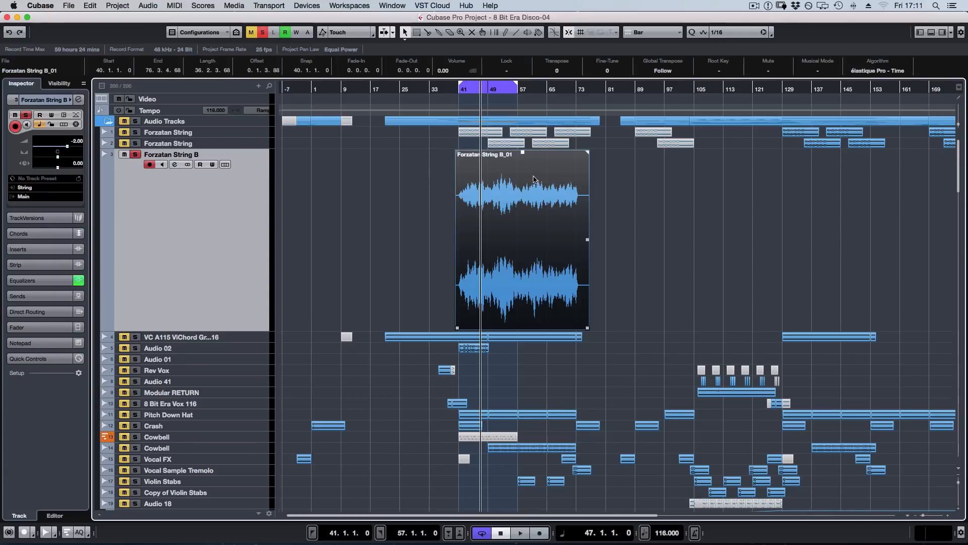
left_click_drag(444, 134, 575, 143)
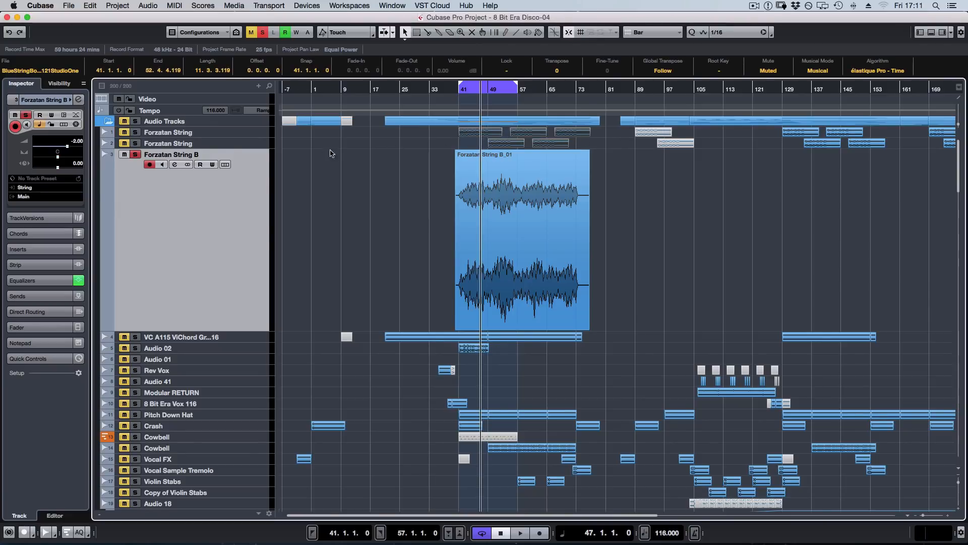
Enlarge and solo the two Forzatan String tracks and play them from bar 129.
key("s")
left_click(213, 144)
left_click(232, 133, "shift")
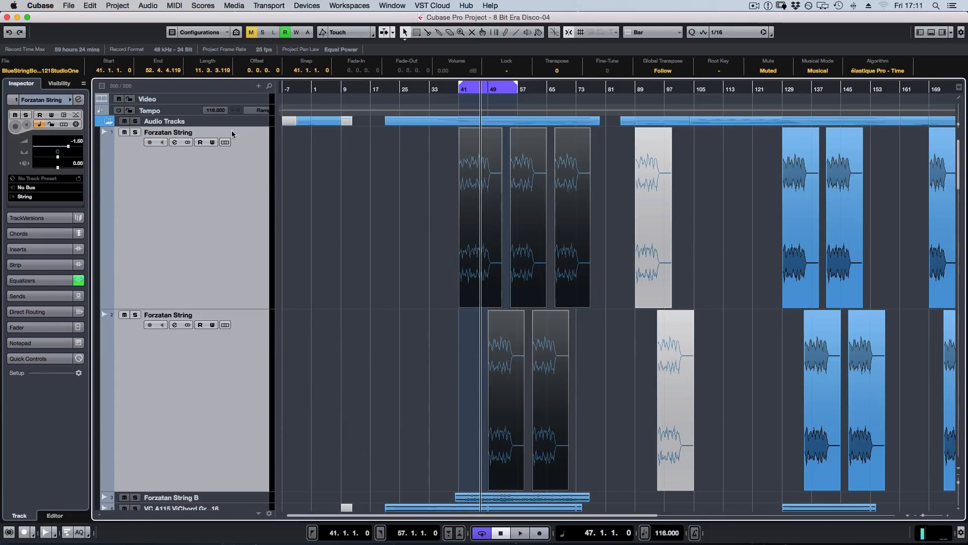
key("s")
scroll(619, 202, "right", 5)
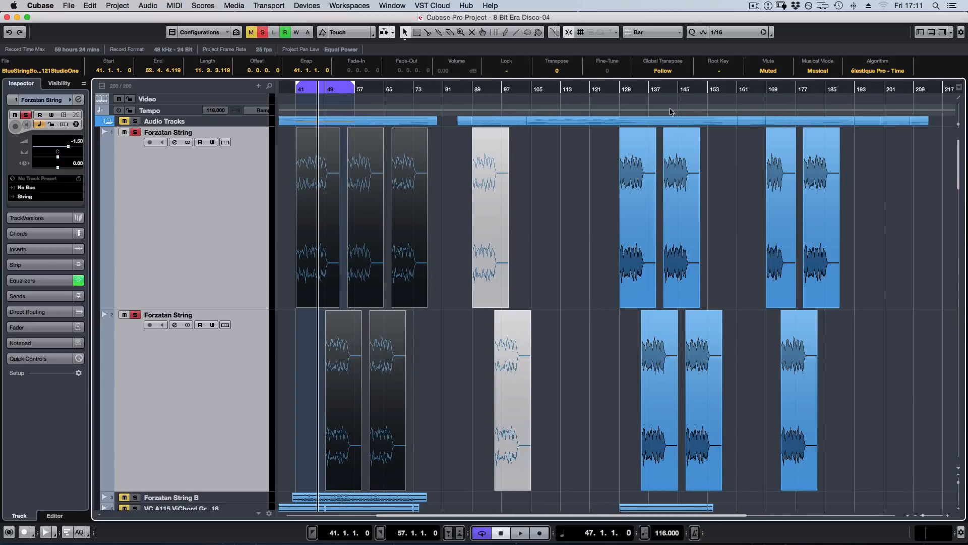
left_click(619, 89)
key("space")
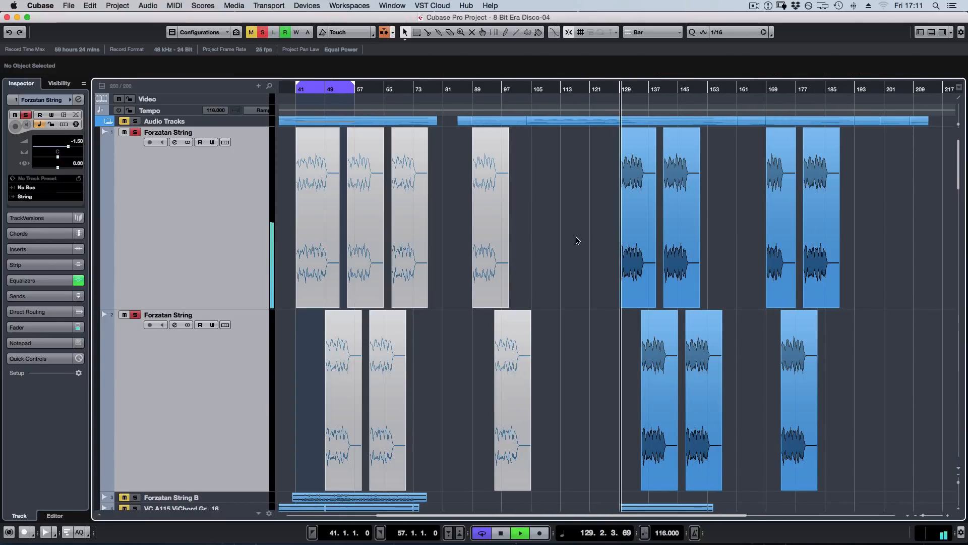
left_click(577, 240)
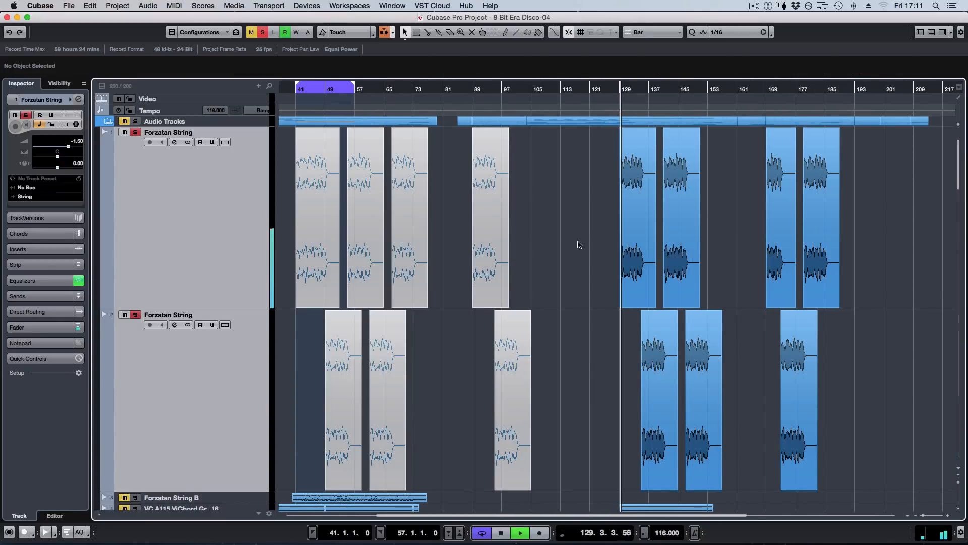
Check the equalizer in the first Forzatan String track's channel settings during playback, and close them.
left_click(289, 191)
key("e")
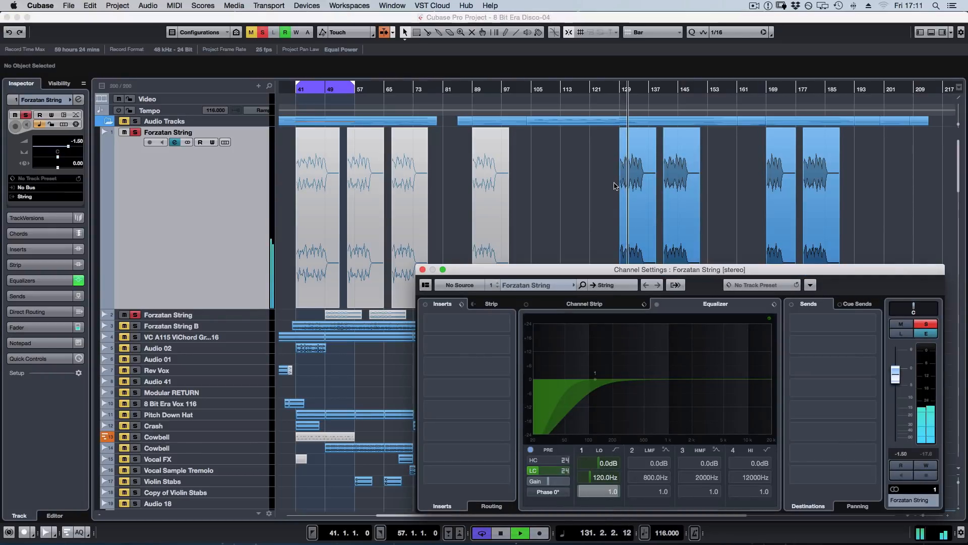
key("e")
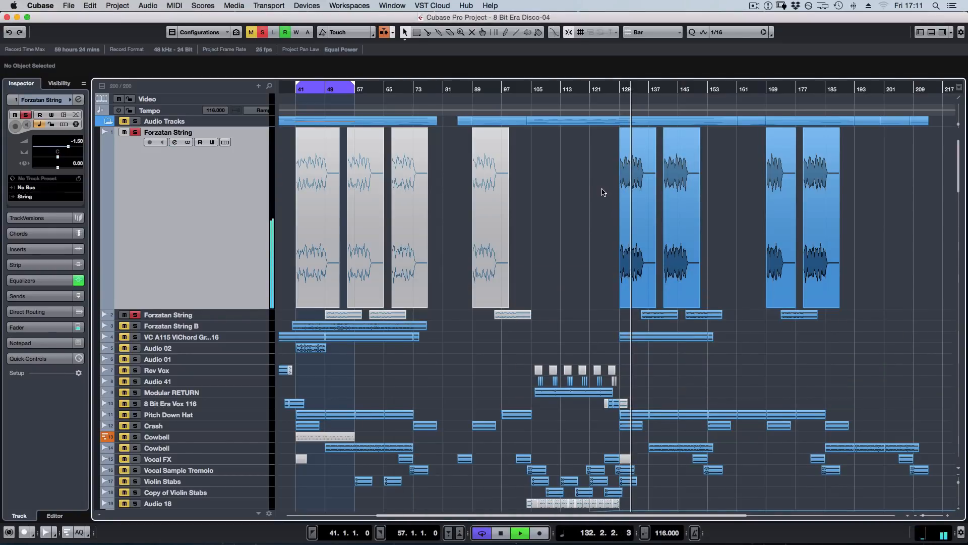
Open the String group's channel settings from the MixConsole, and return to the arrangement with playback stopped.
key("F3")
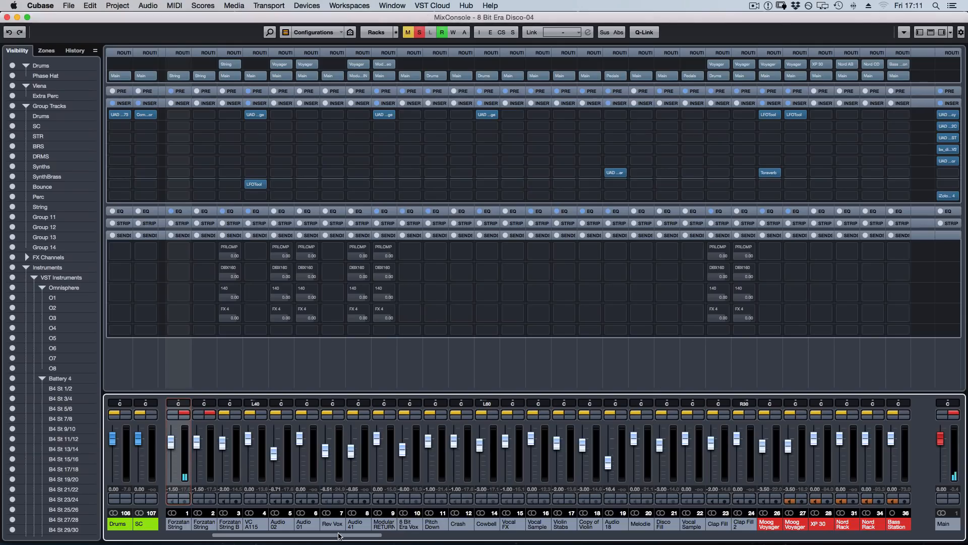
left_click_drag(428, 534, 556, 534)
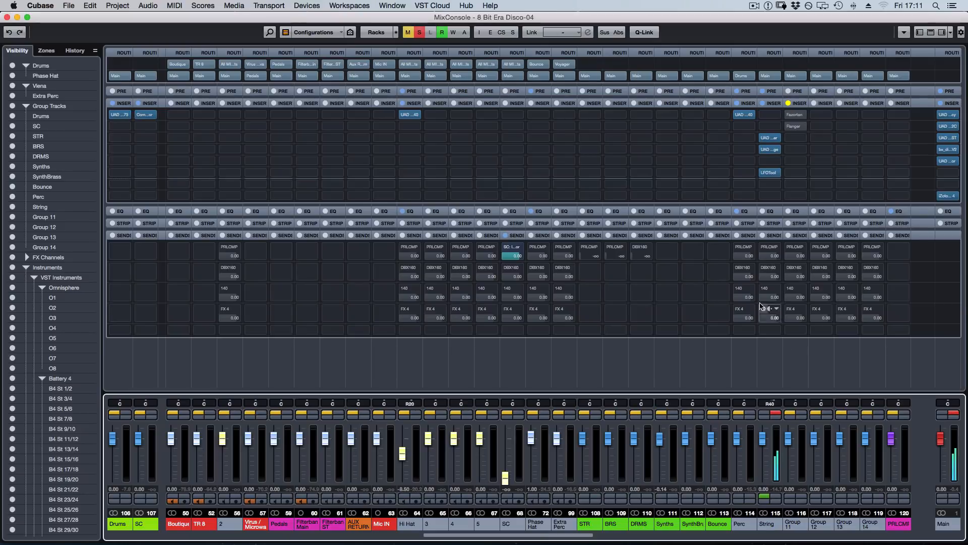
left_click(776, 417)
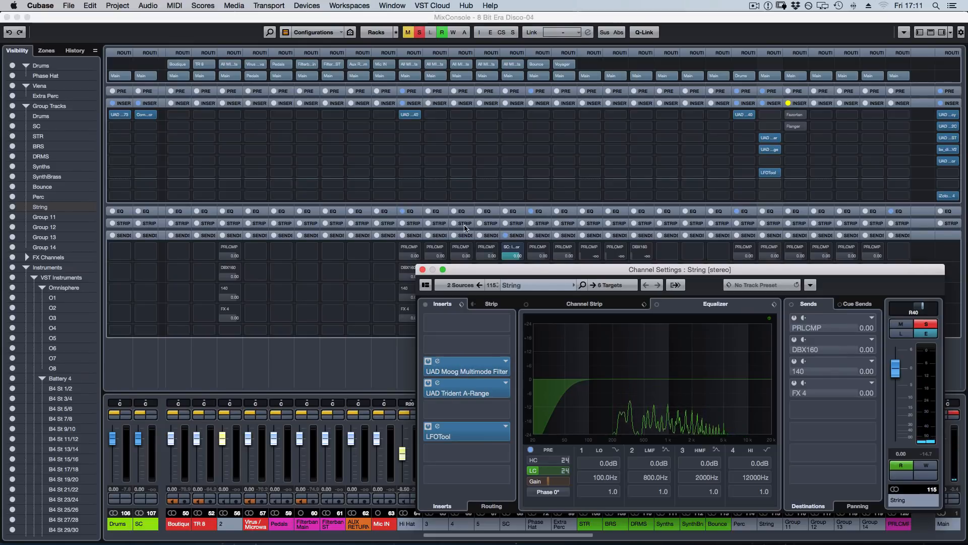
key("F3")
scroll(583, 155, "up", 20)
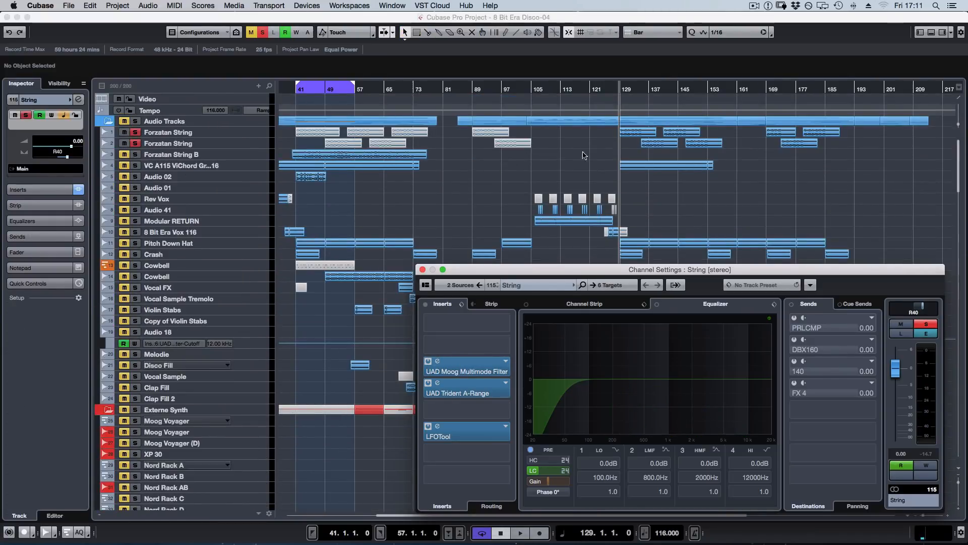
Insert the Fazortan phaser in the String group's first insert slot, and move its editor clear of the channel settings.
left_click(473, 315)
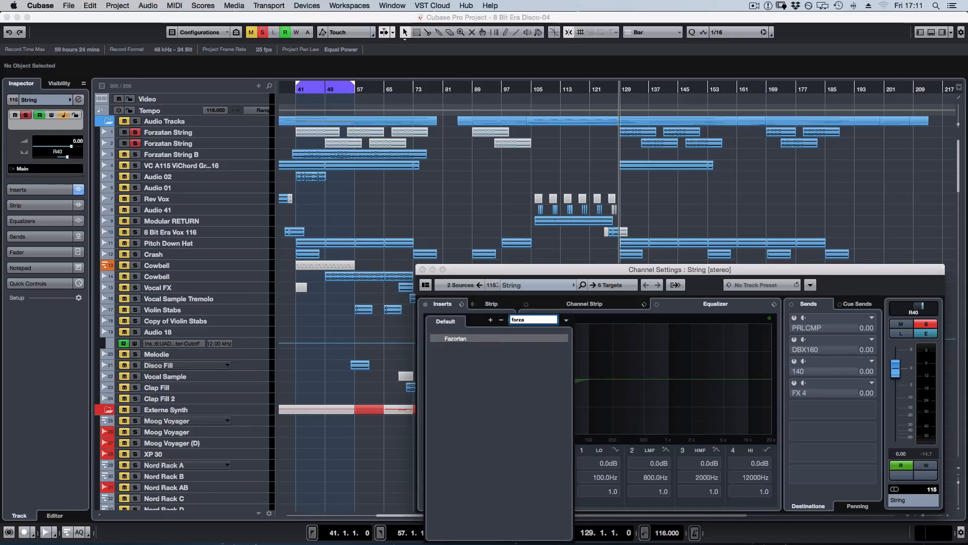
key("Return")
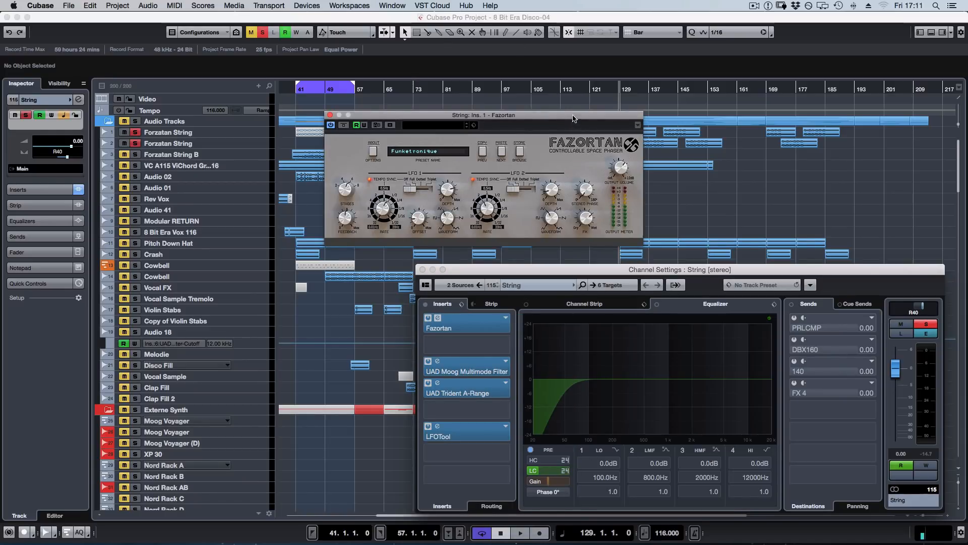
left_click_drag(566, 118, 381, 124)
Play the strings through Fazortan with its output volume set to +0.5 dB, stop, and go over its LFO 1 and LFO 2 controls.
key("space")
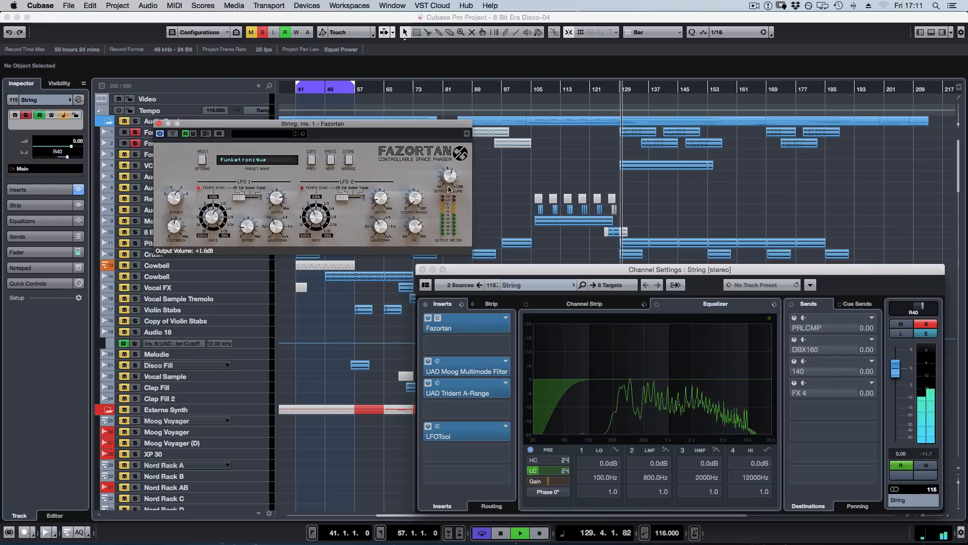
key("space")
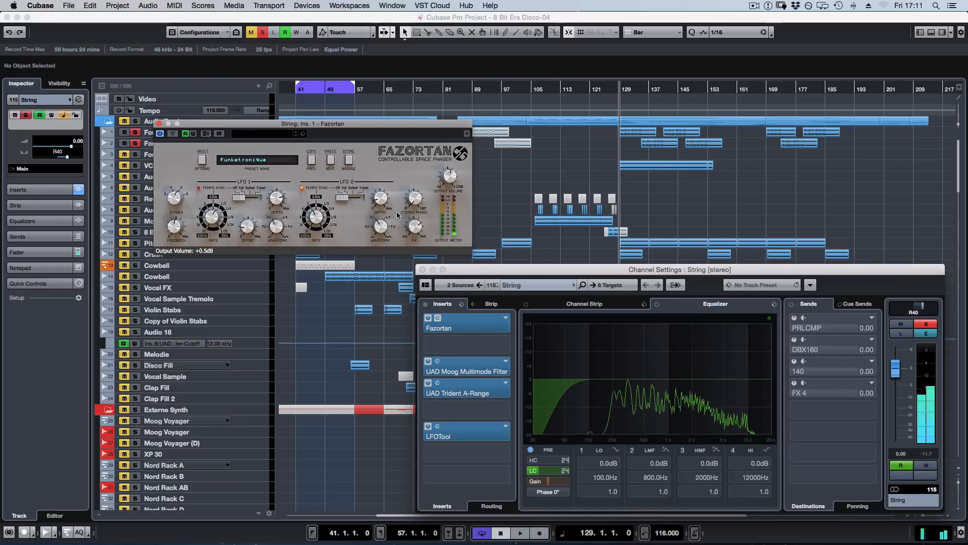
left_click_drag(389, 176, 389, 161)
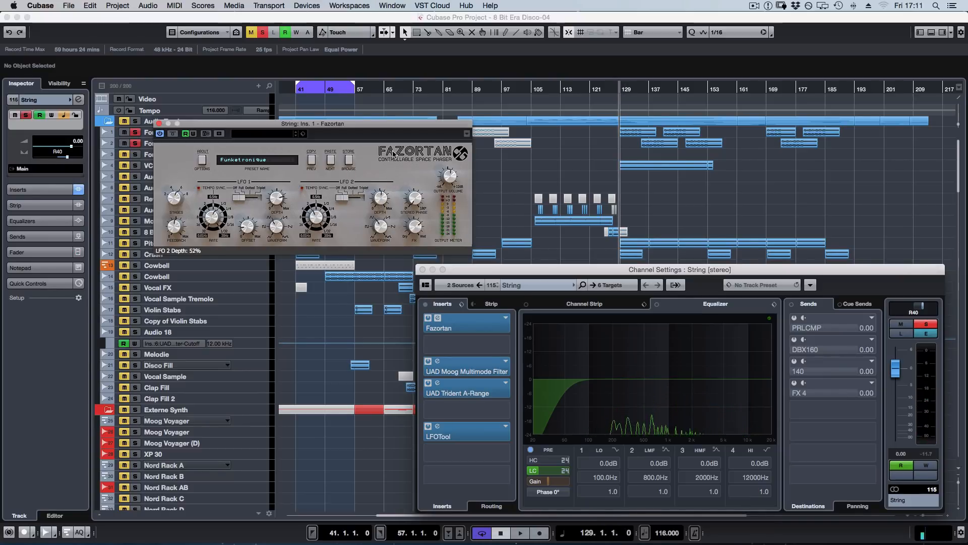
left_click_drag(298, 244, 297, 247)
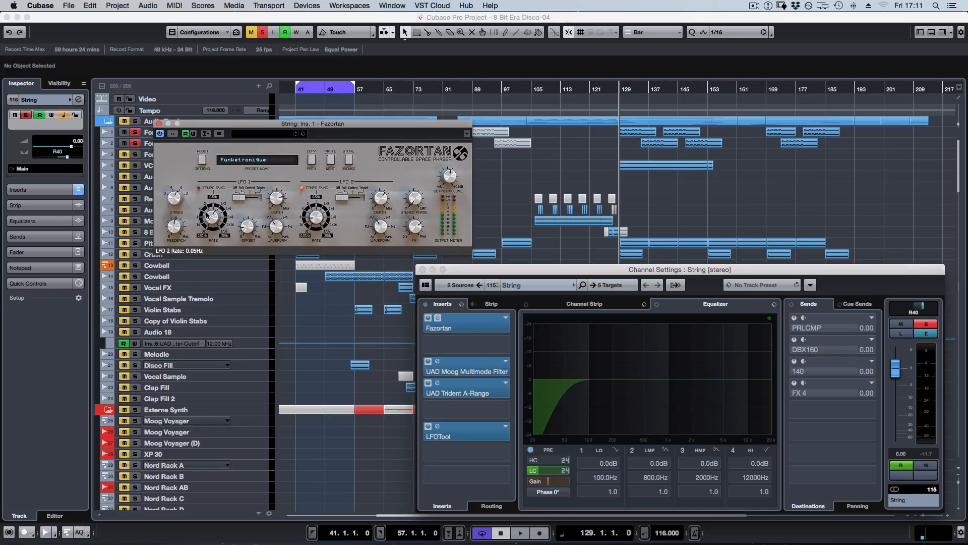
Play the strings from bar 129 with Fazortan active, bypass the effect for comparison, and stop playback.
key("space")
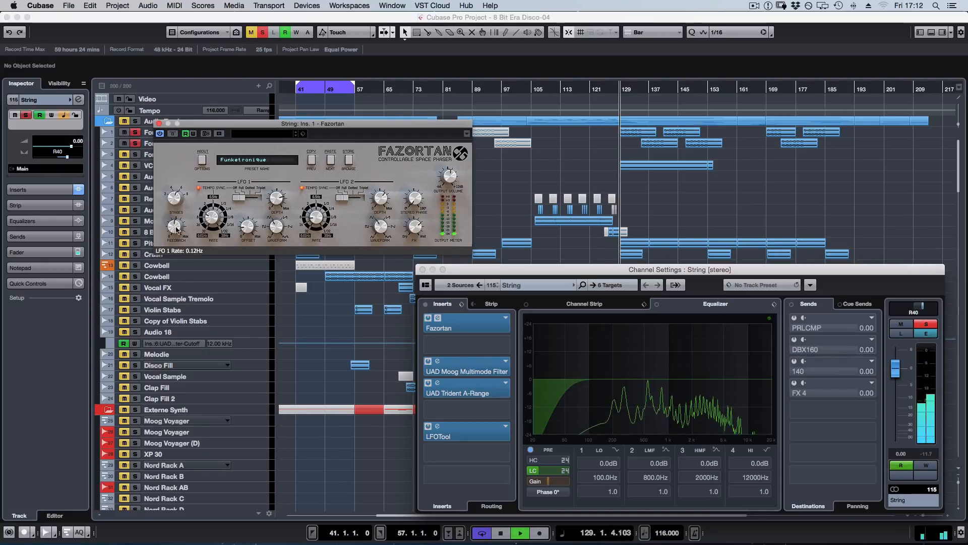
left_click_drag(176, 207, 176, 247)
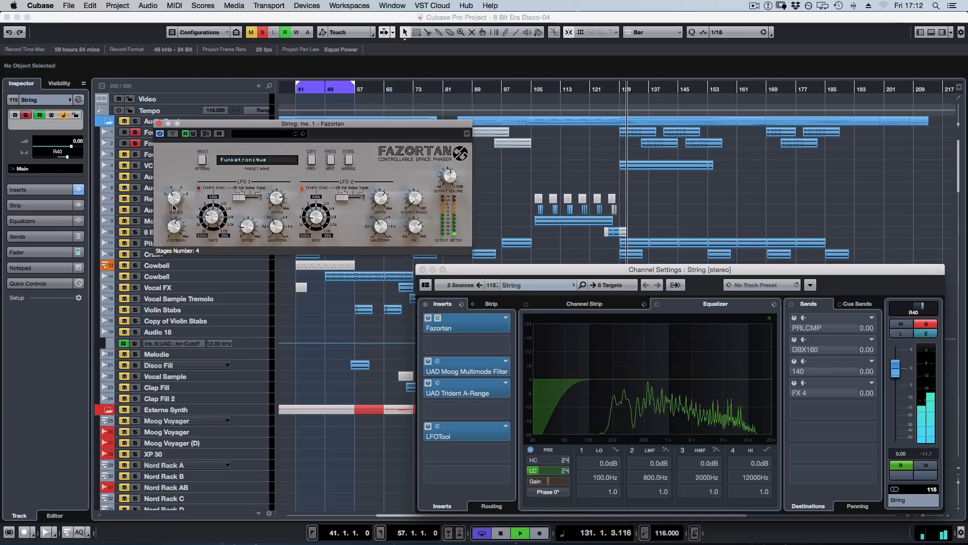
left_click(173, 133)
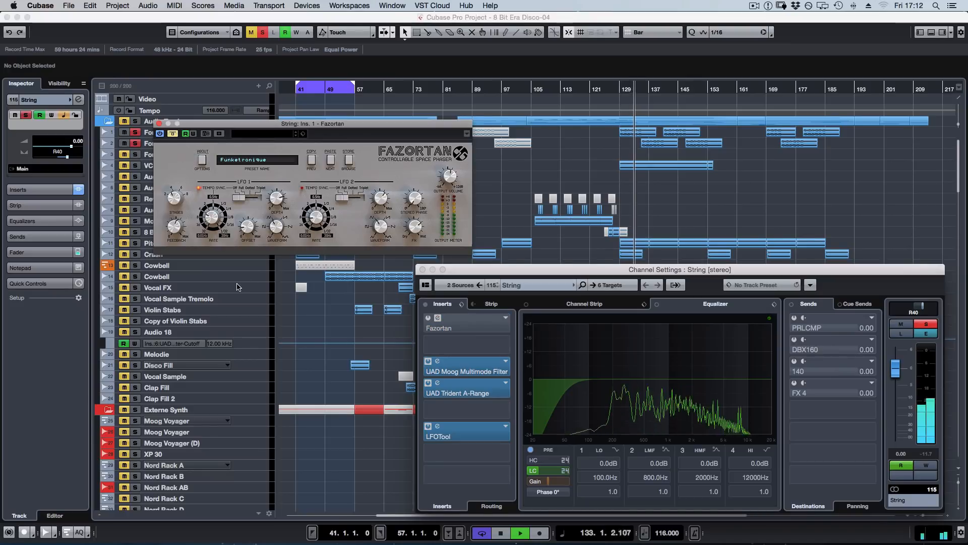
key("space")
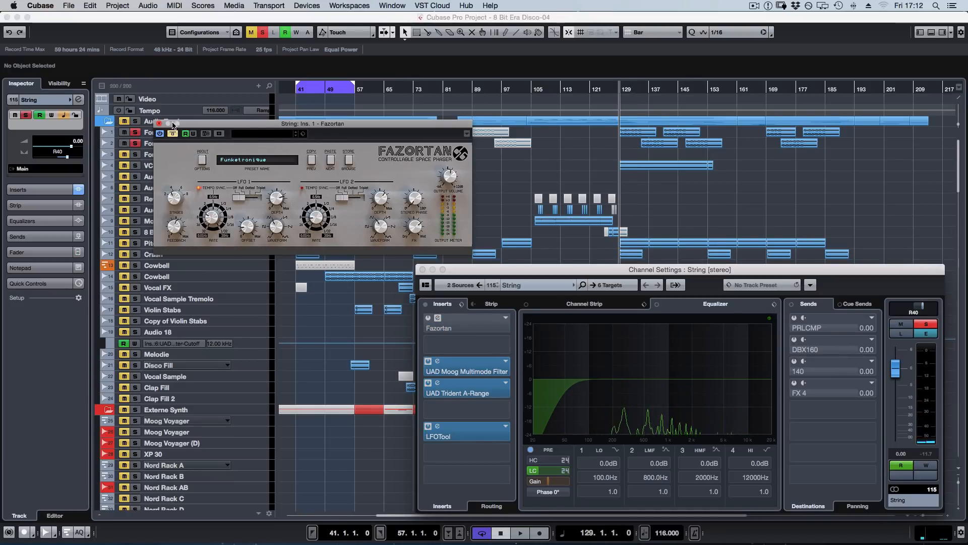
Move the Fazortan editor below the string tracks, and select the Forzatan String B clip that starts at bar 40.
scroll(597, 182, "left", 5)
scroll(596, 182, "left", 1)
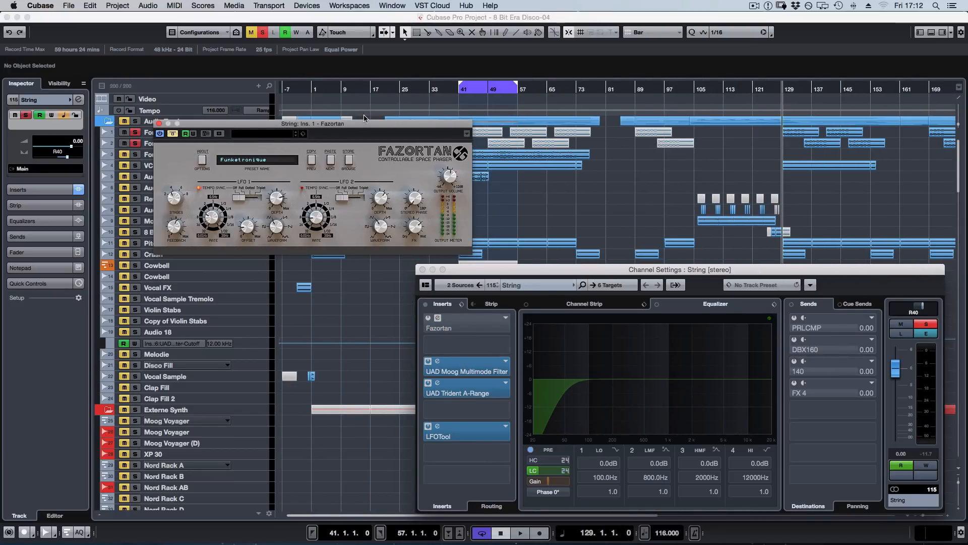
left_click_drag(372, 123, 357, 237)
left_click_drag(443, 133, 600, 150)
left_click_drag(432, 155, 617, 158)
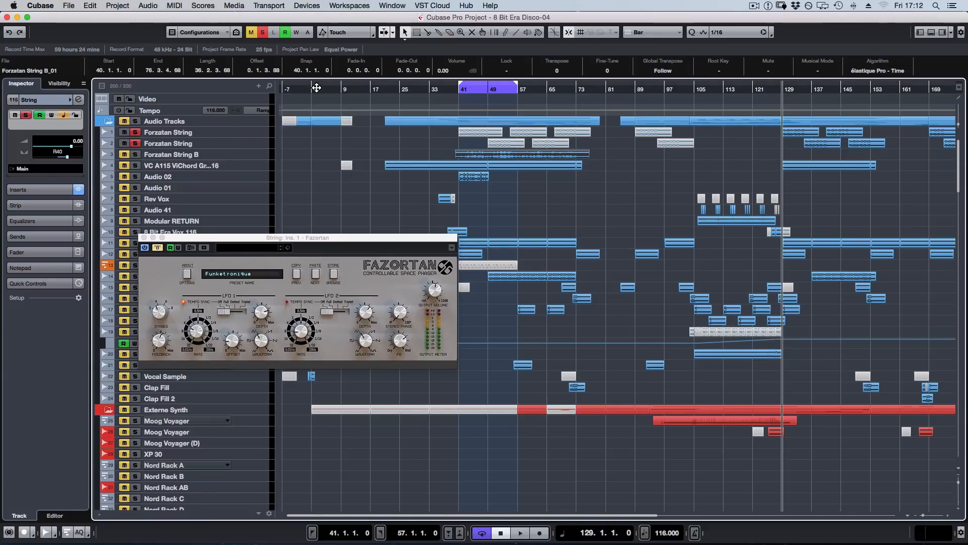
left_click(308, 333)
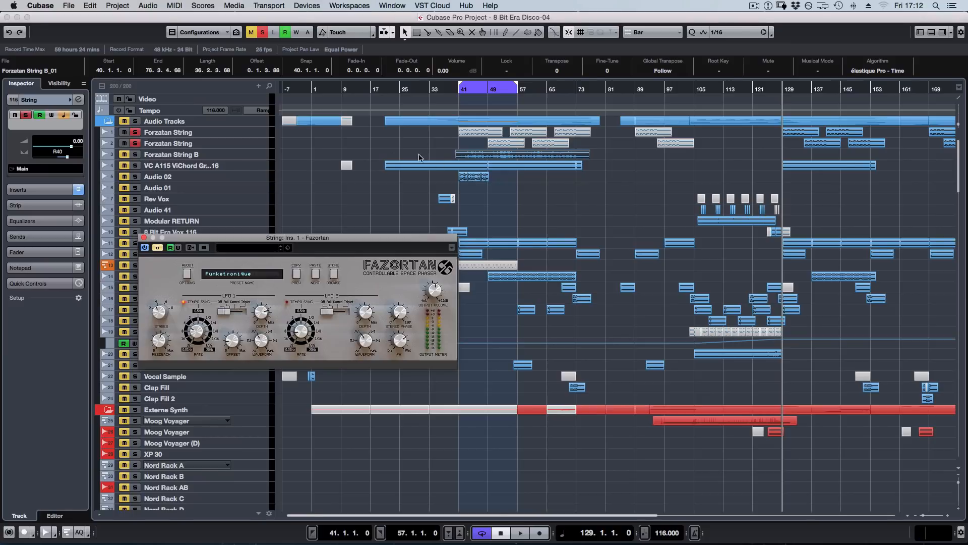
left_click_drag(445, 156, 555, 157)
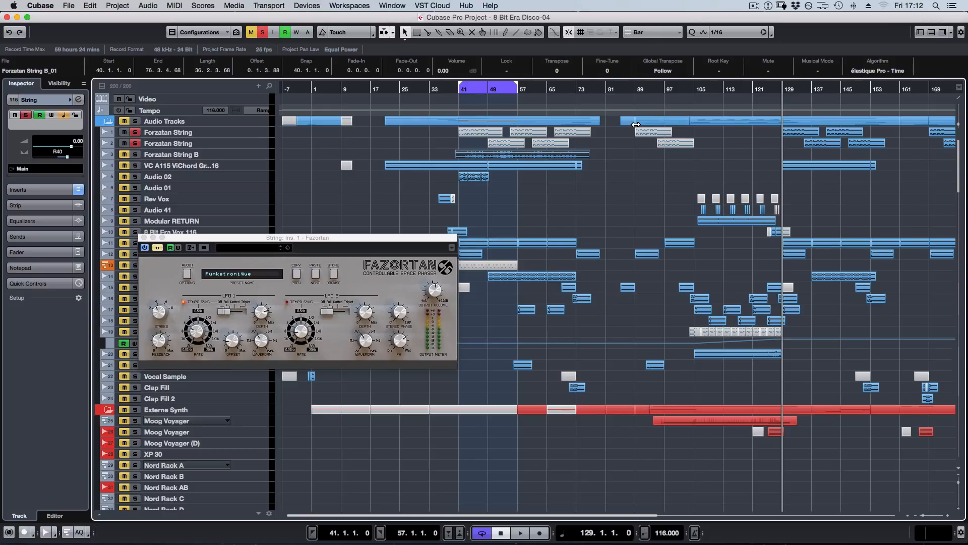
Enlarge the two Forzatan String tracks again and solo both of them.
scroll(628, 209, "right", 5)
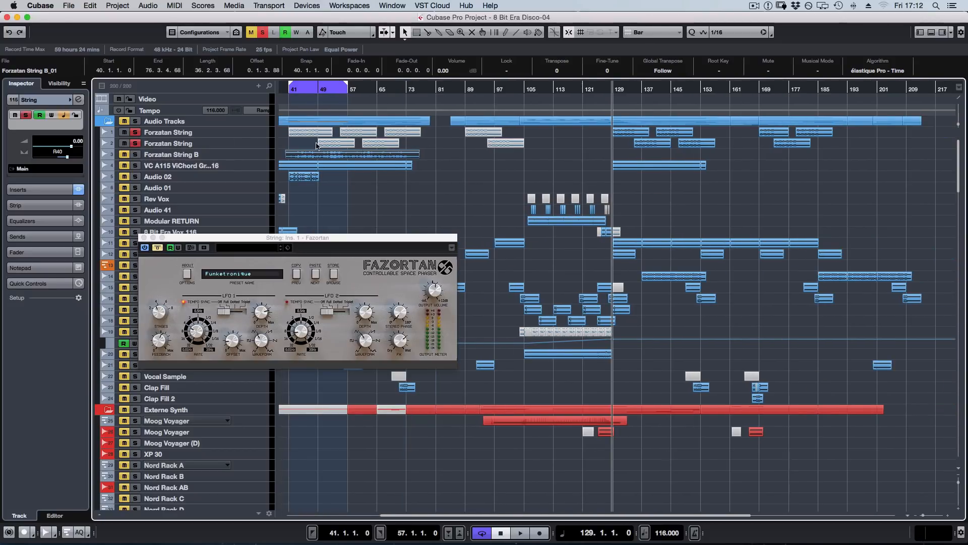
left_click(197, 154)
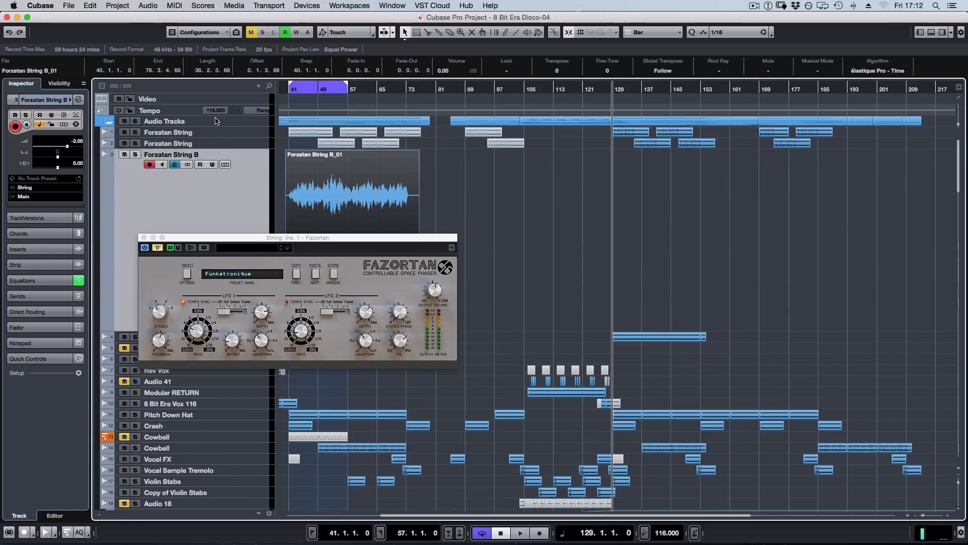
left_click(202, 133)
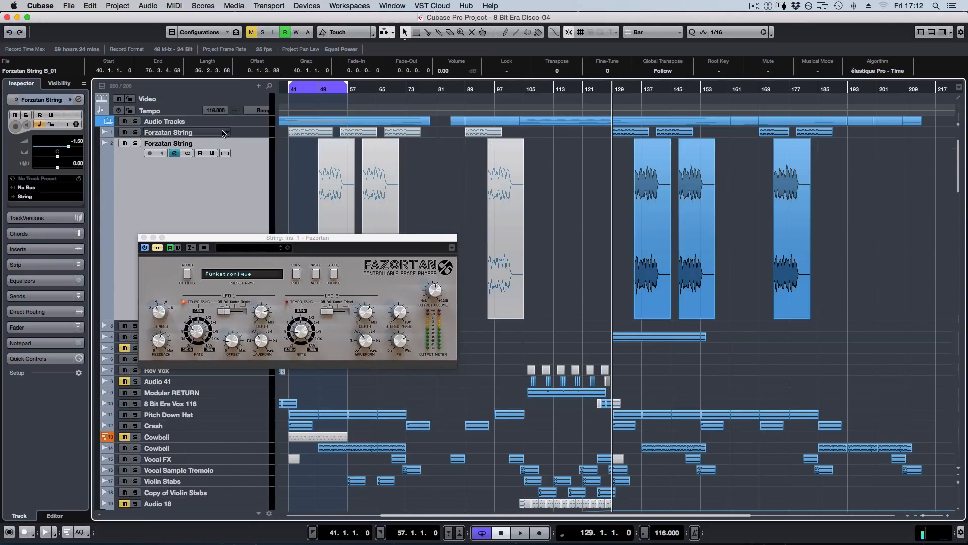
key("s")
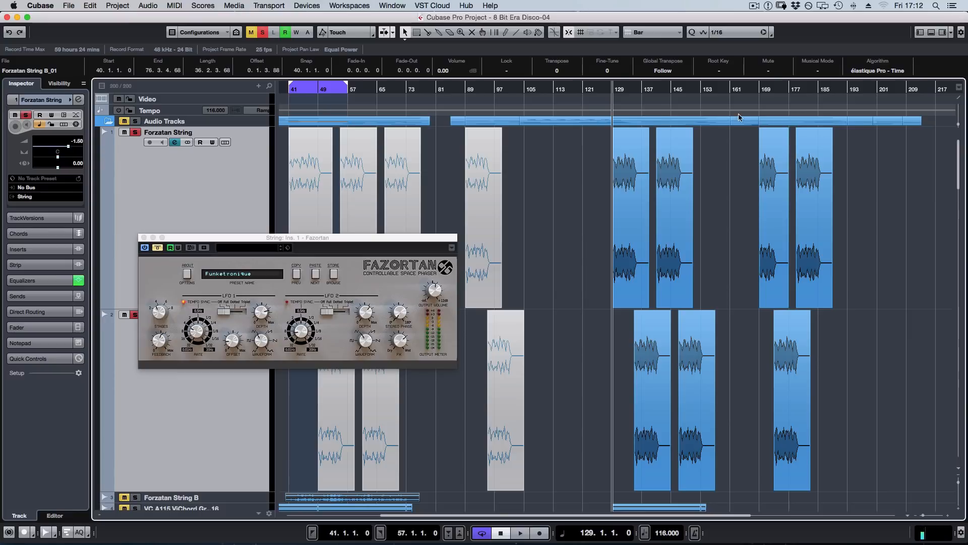
Select the first Forzatan String track's clip at bar 129, and open its file name to read it in full.
left_click(630, 155)
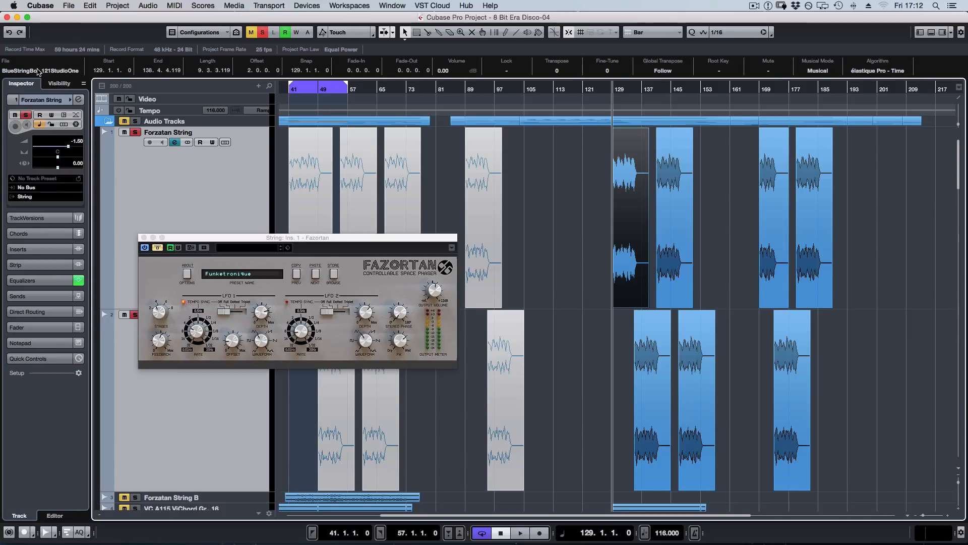
left_click(39, 71)
key("Up")
key("Down")
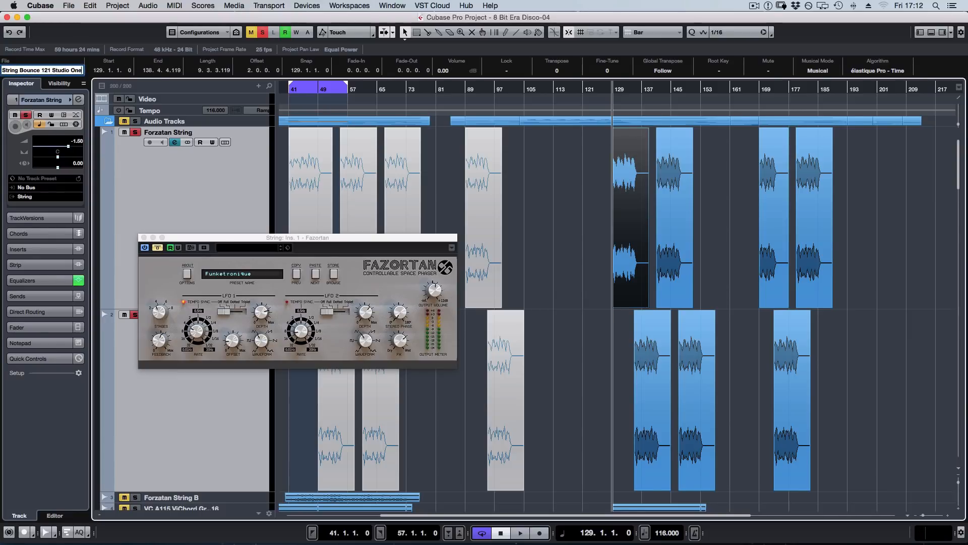
key("Up")
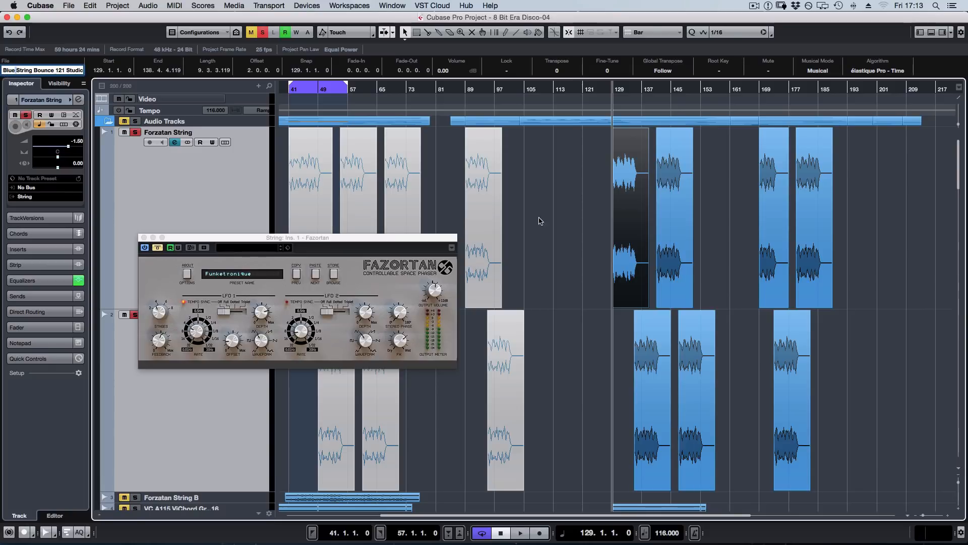
Deselect the string clip, close the Fazortan editor, and show the String group channel in the MixConsole.
left_click(579, 200)
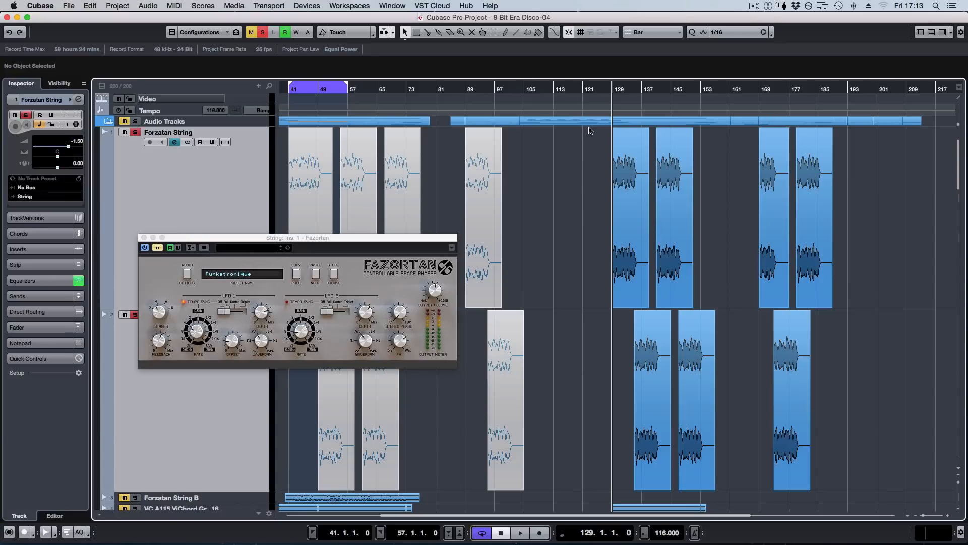
left_click(145, 237)
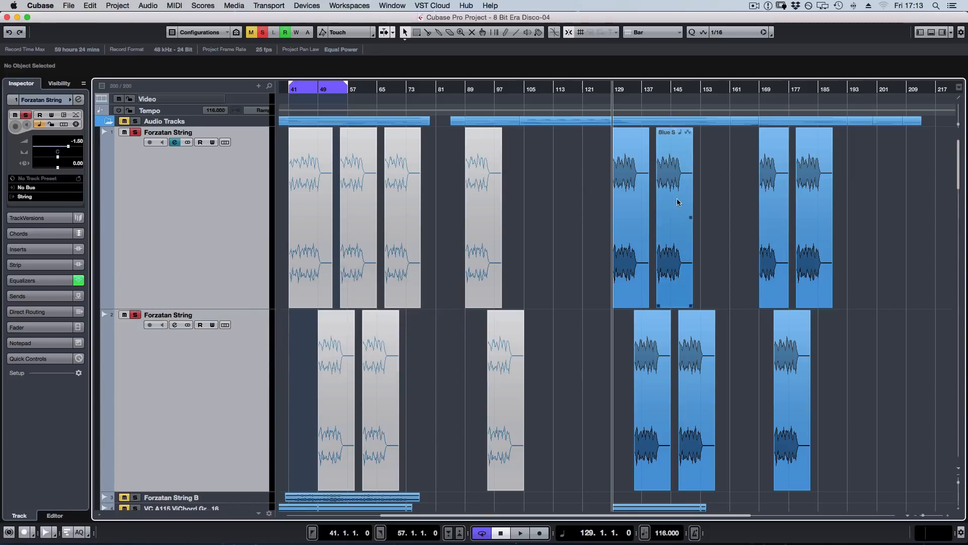
key("F3")
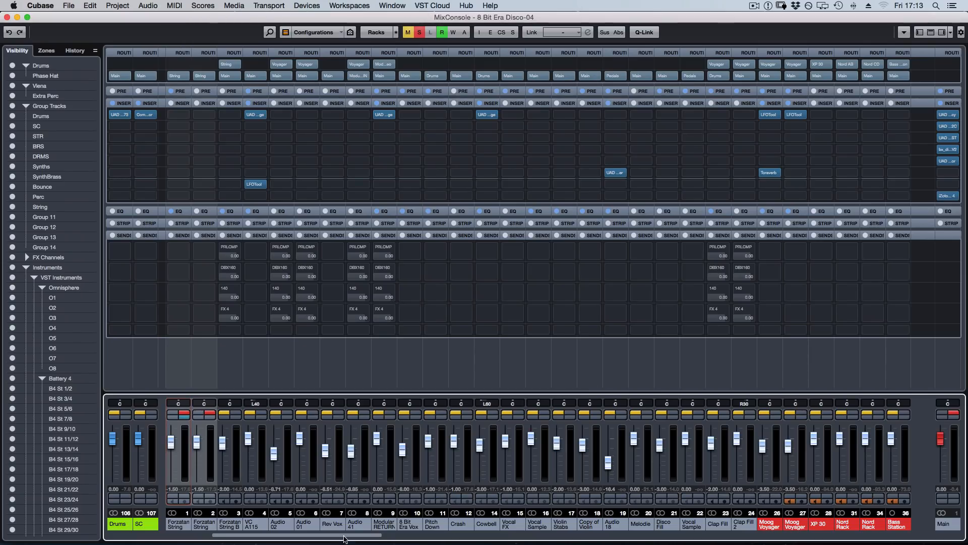
left_click_drag(382, 536, 709, 536)
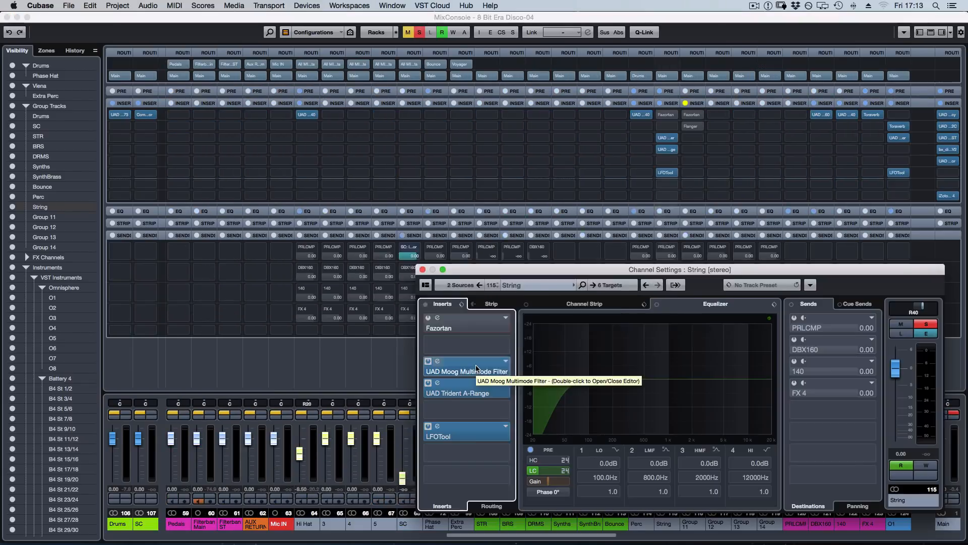
Audition the strings through the String group's UAD Moog Multimode Filter, and turn off automation reading for that plug-in.
double_click(477, 369)
key("space")
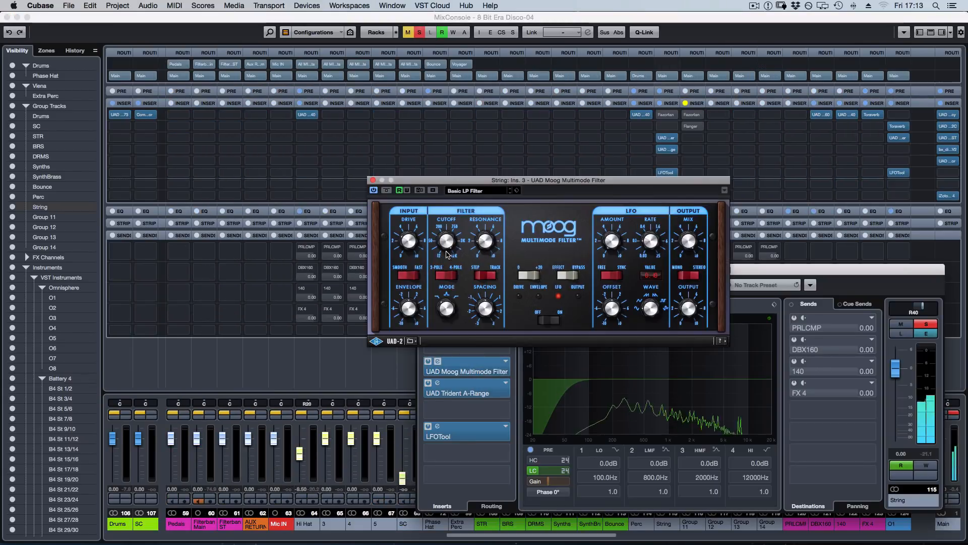
left_click(400, 190)
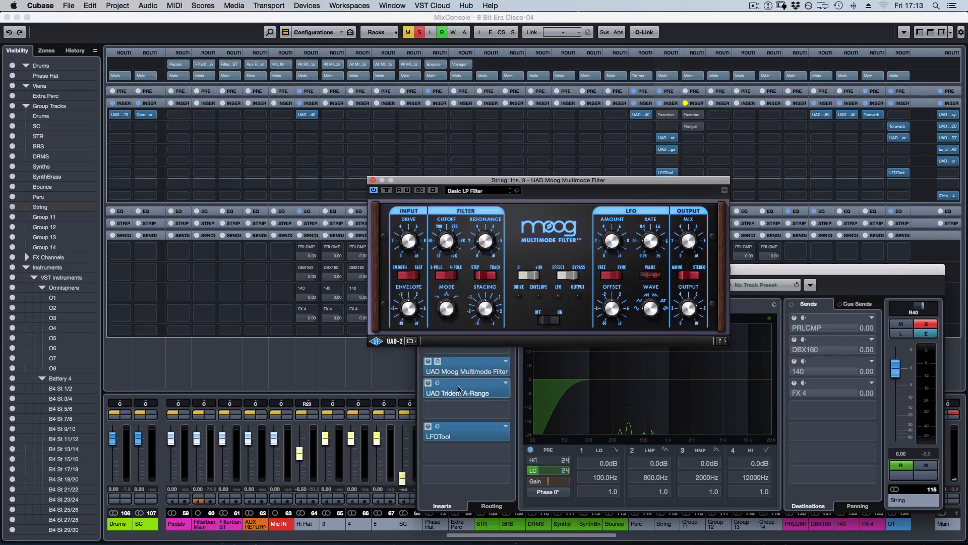
left_click(373, 180)
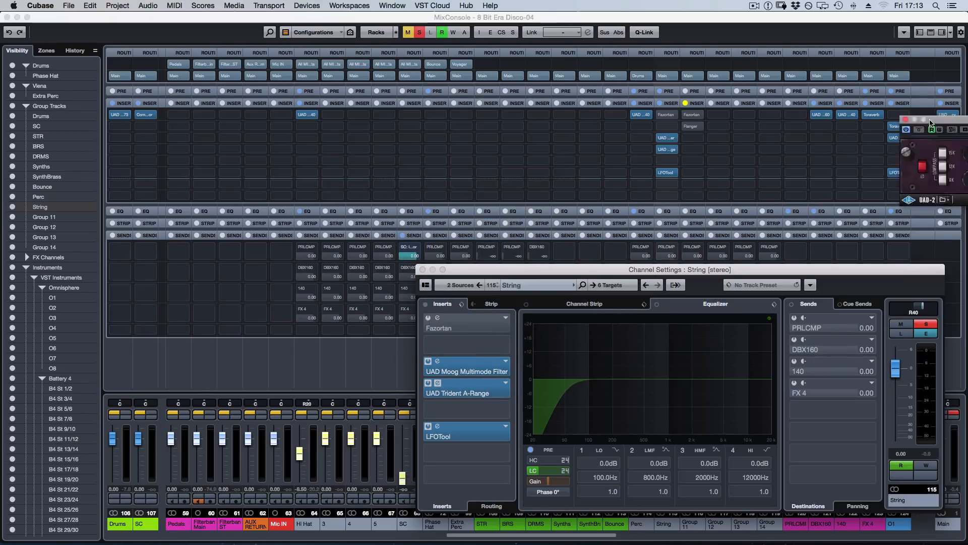
Open the String group's UAD Trident A-Range, raise its high-mid band gain slightly, and close the plug-in.
left_click(438, 383)
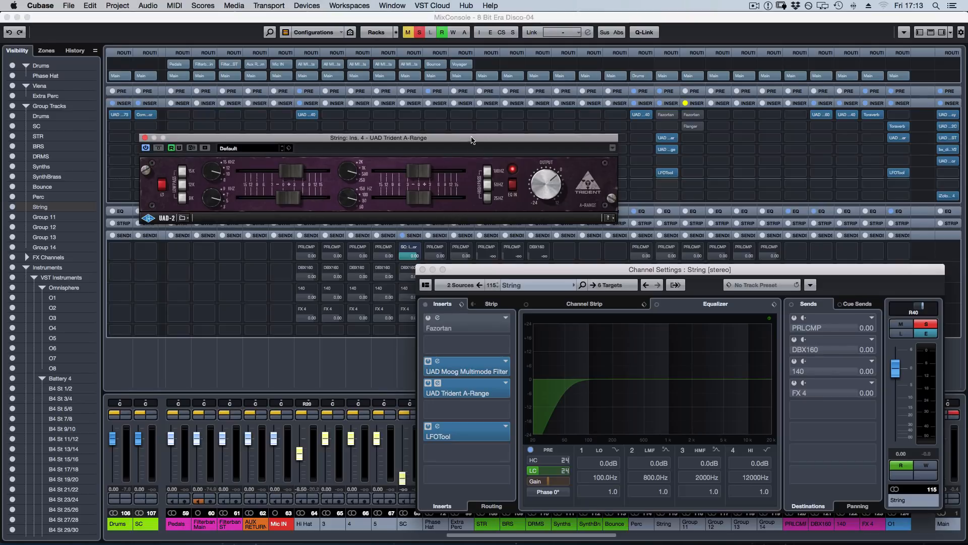
left_click_drag(471, 140, 480, 141)
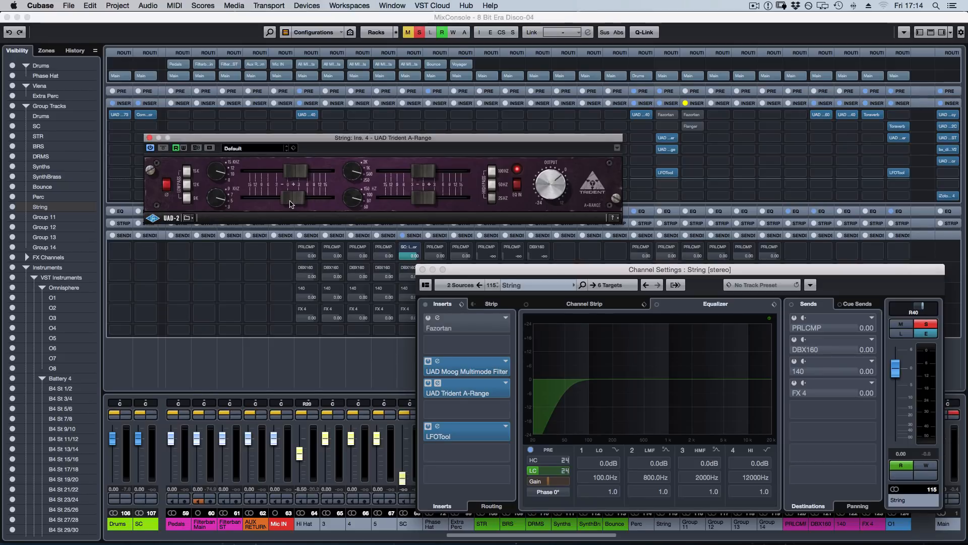
mouse_move(291, 203)
left_mouse_down()
mouse_move(328, 204)
mouse_move(294, 205)
left_mouse_up()
mouse_move(294, 203)
left_mouse_down()
mouse_move(323, 203)
mouse_move(293, 203)
left_mouse_up()
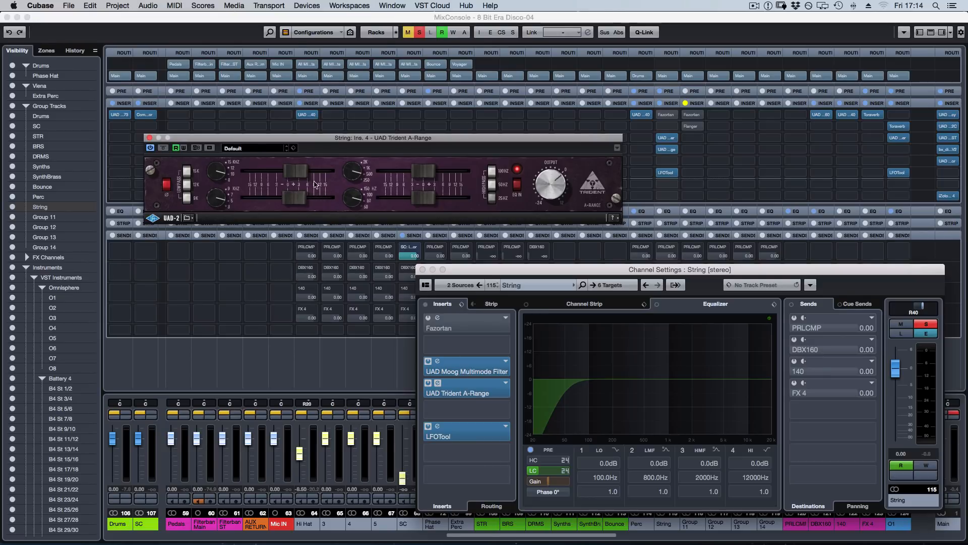
left_click_drag(404, 139, 389, 138)
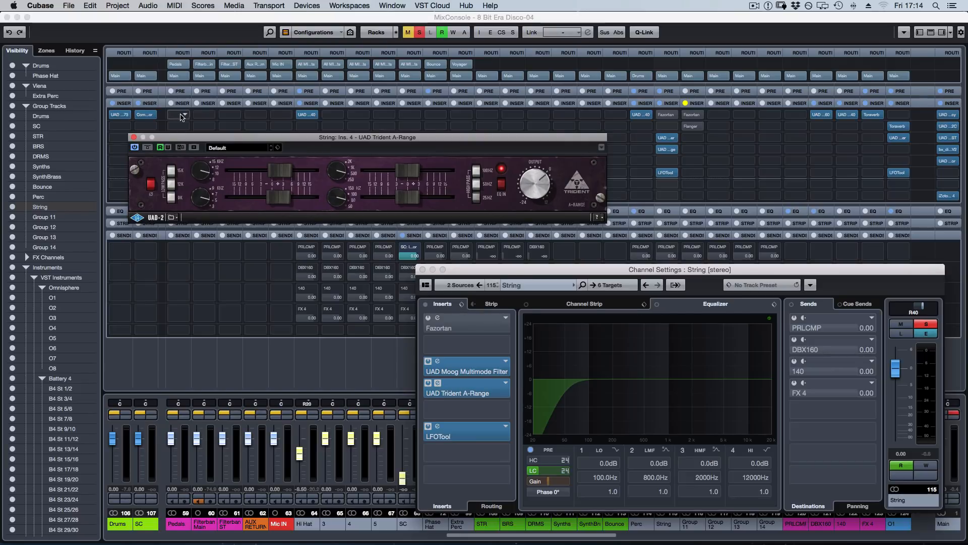
left_click(134, 138)
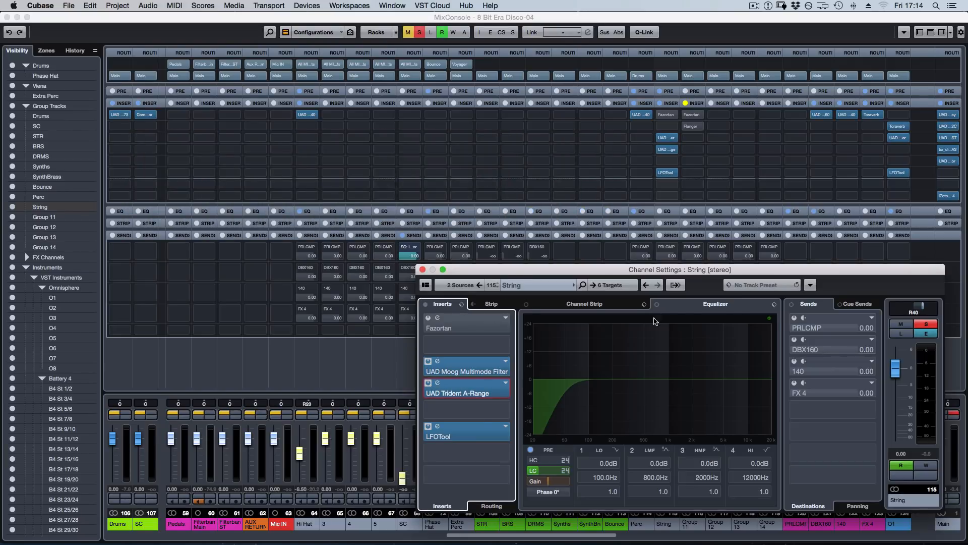
Adjust the start point of the curve in the String group's LFOTool, and return to the project arrangement.
left_click(471, 437)
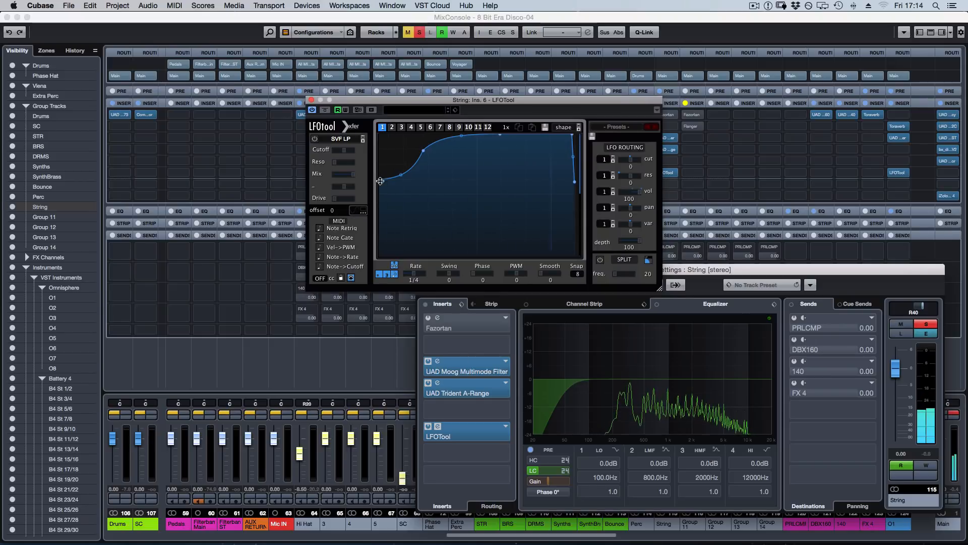
left_click_drag(380, 179, 380, 242)
left_click_drag(380, 261, 380, 193)
left_click(312, 100)
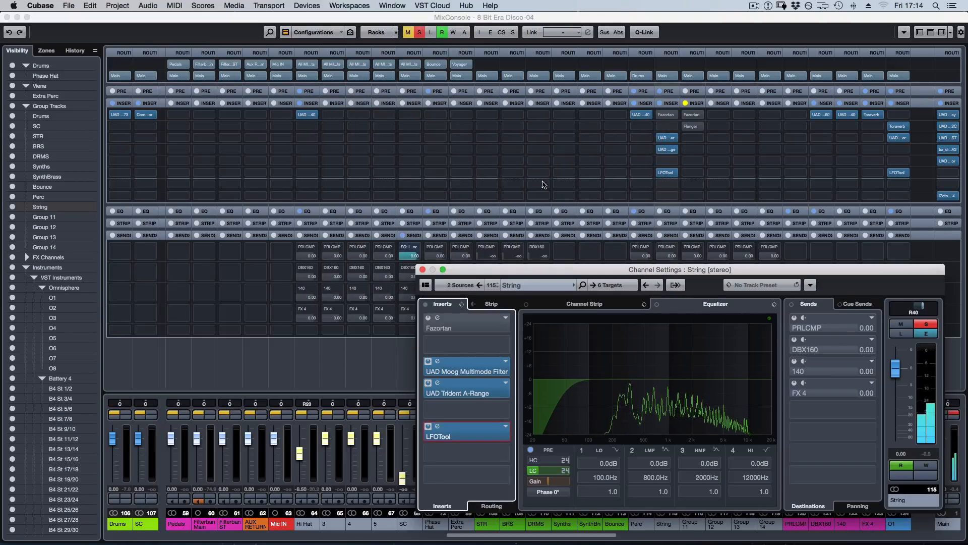
key("F3")
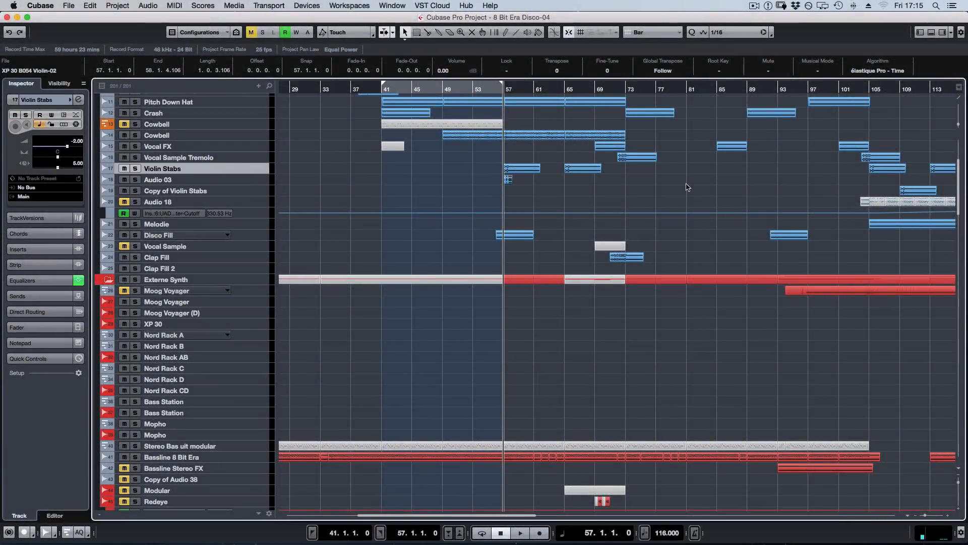
Solo the Violin Stabs track and audition its enlarged clip from bar 57.
left_click(711, 178)
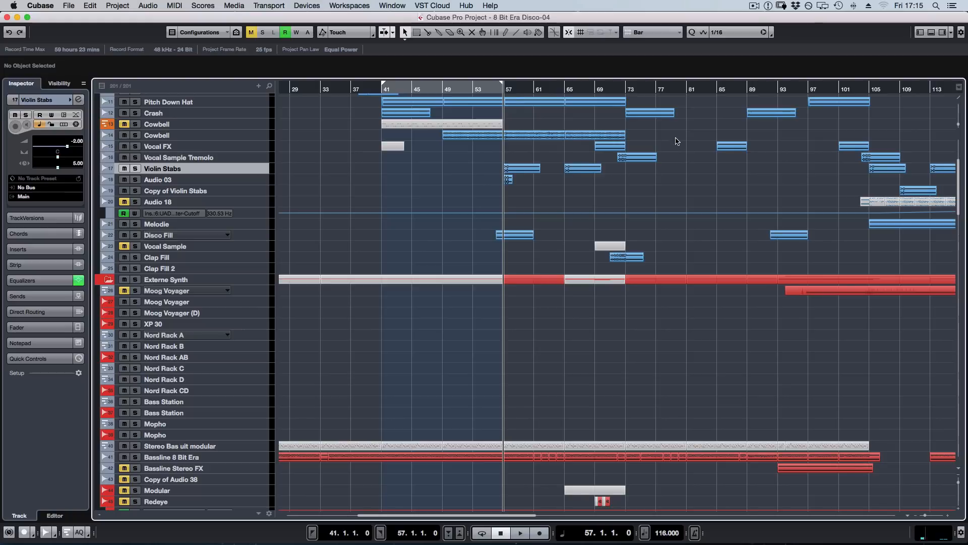
scroll(616, 260, "up", 3)
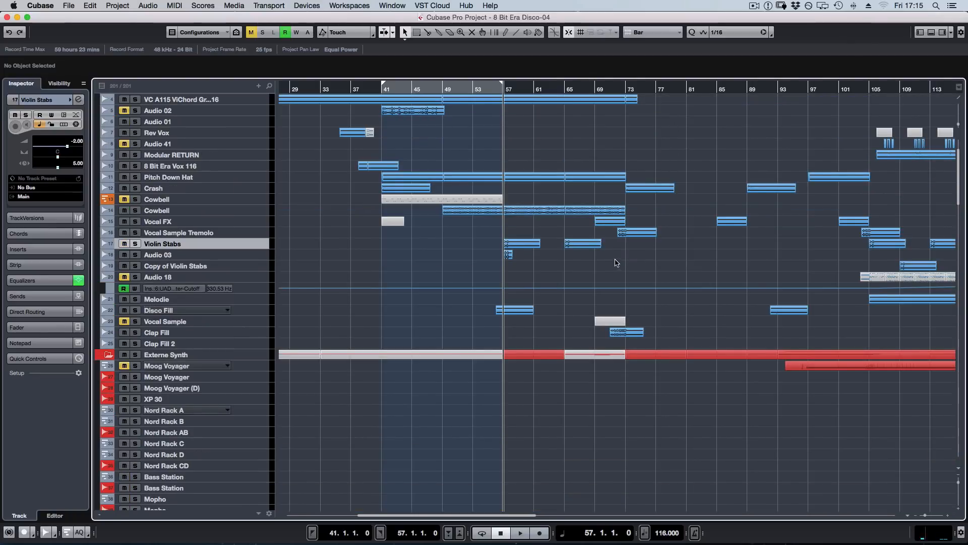
key("s")
key("z")
key("z")
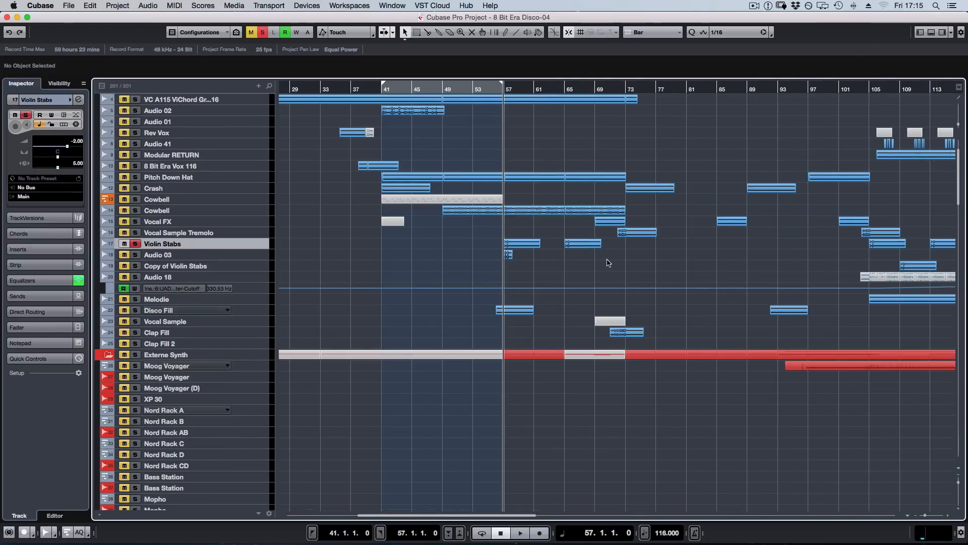
key("z")
key("space")
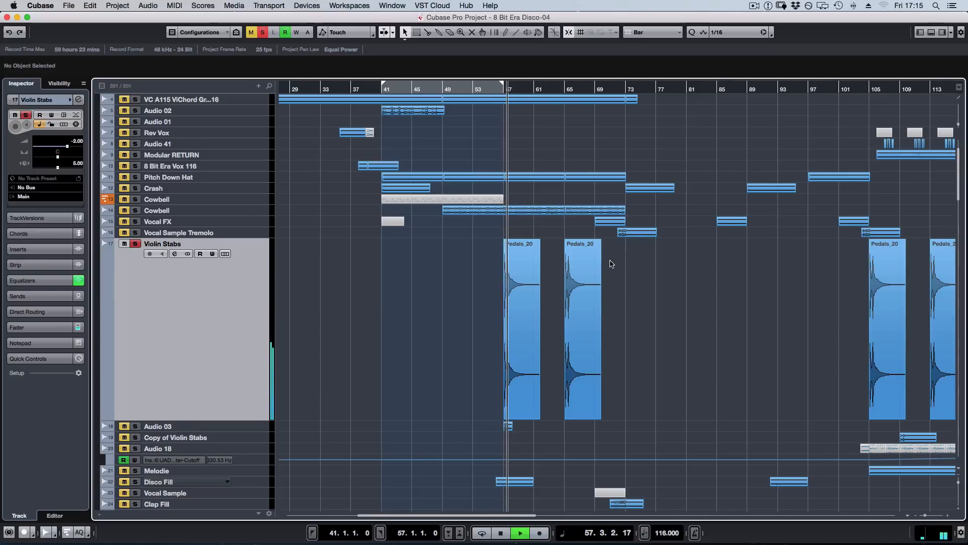
key("space")
key("z")
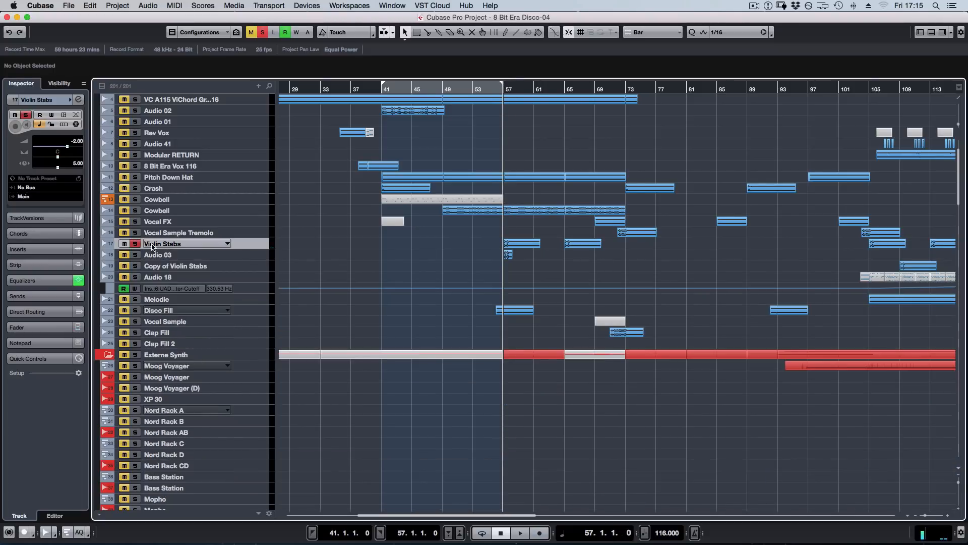
Select and enlarge the Audio 03 track, and play its short violin clip from bar 57.
left_click(167, 257)
key("z")
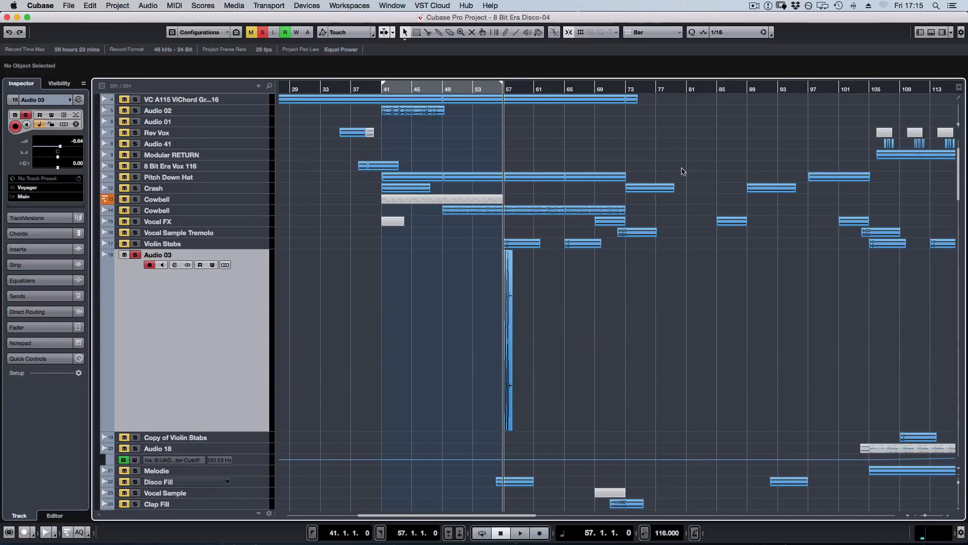
key("space")
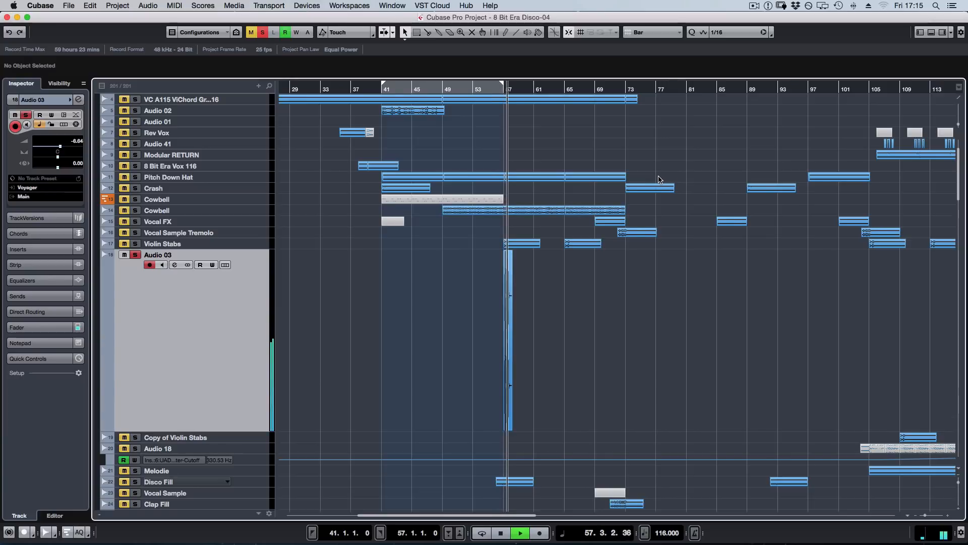
key("space")
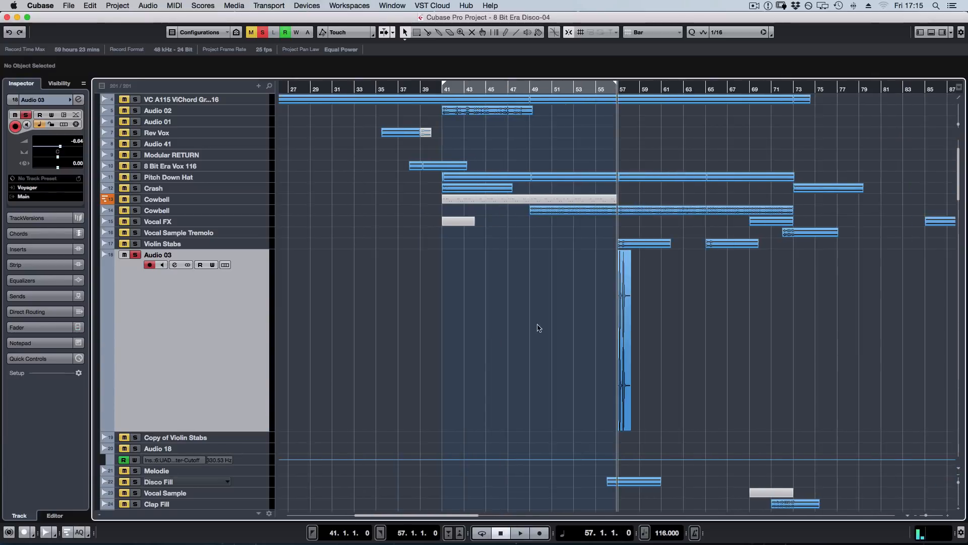
Examine the XP 30 B054 Violin-02 clip on Audio 03 up close, and audition it once more.
key("h")
key("h")
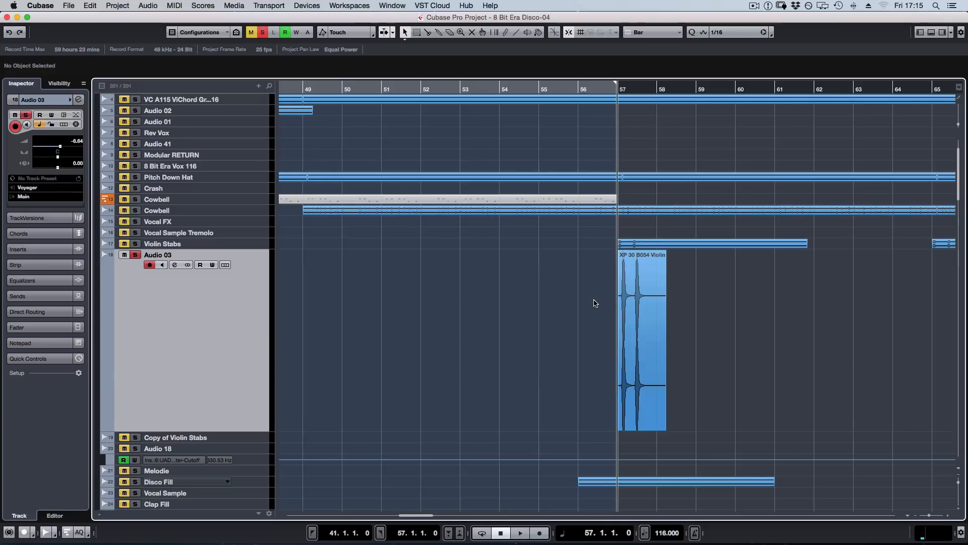
left_click(647, 258)
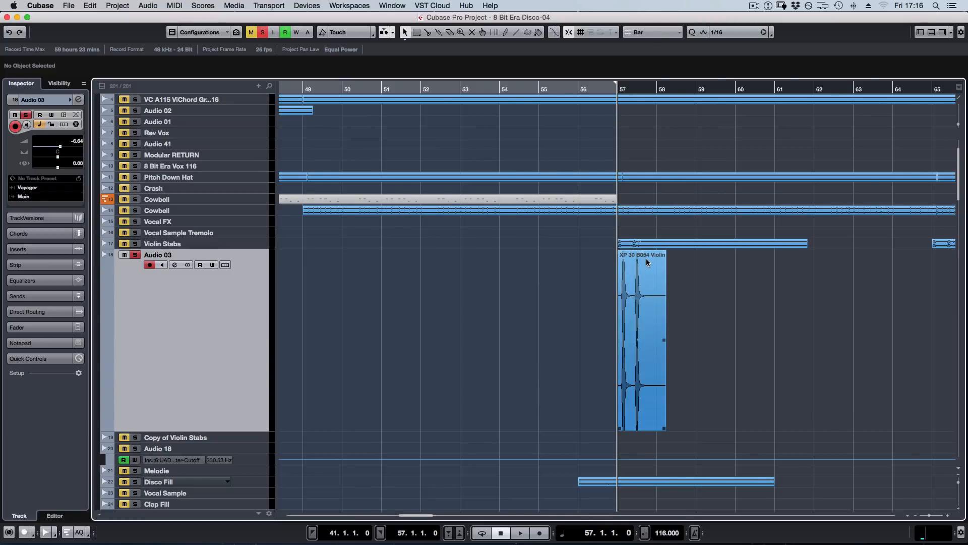
key("h")
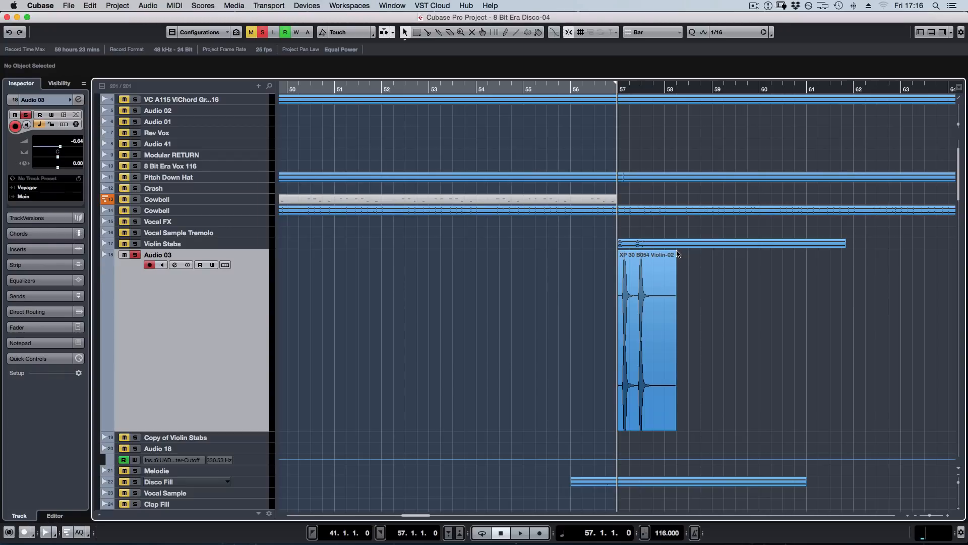
scroll(757, 352, "right", 3)
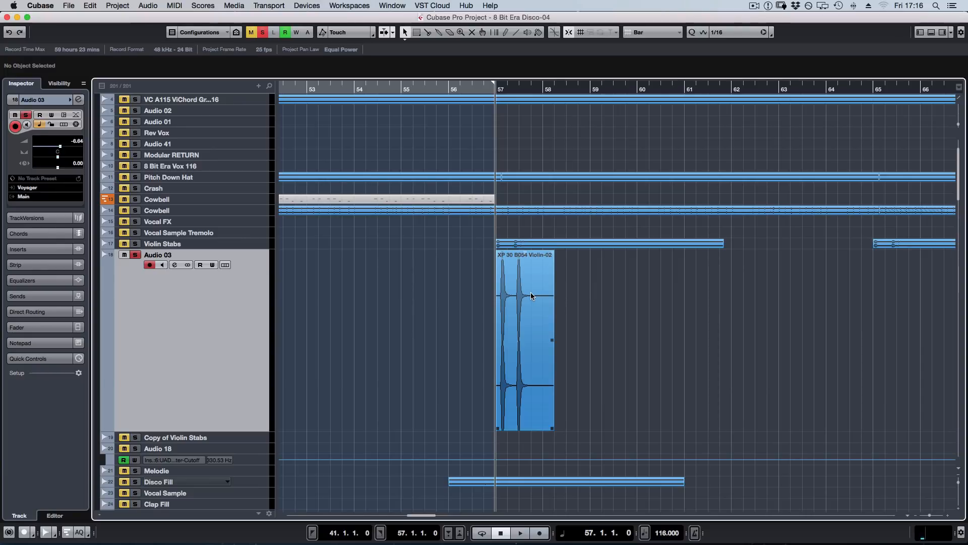
key("space")
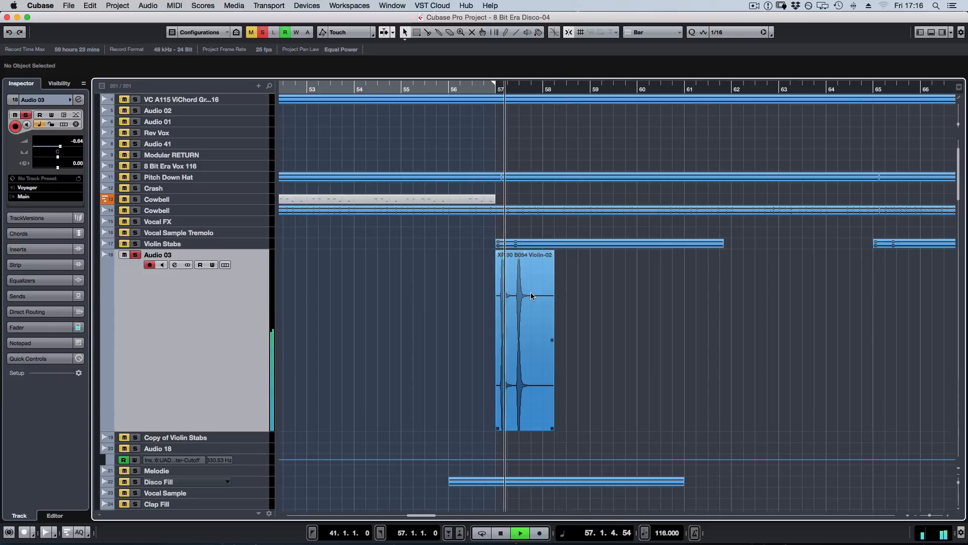
key("space")
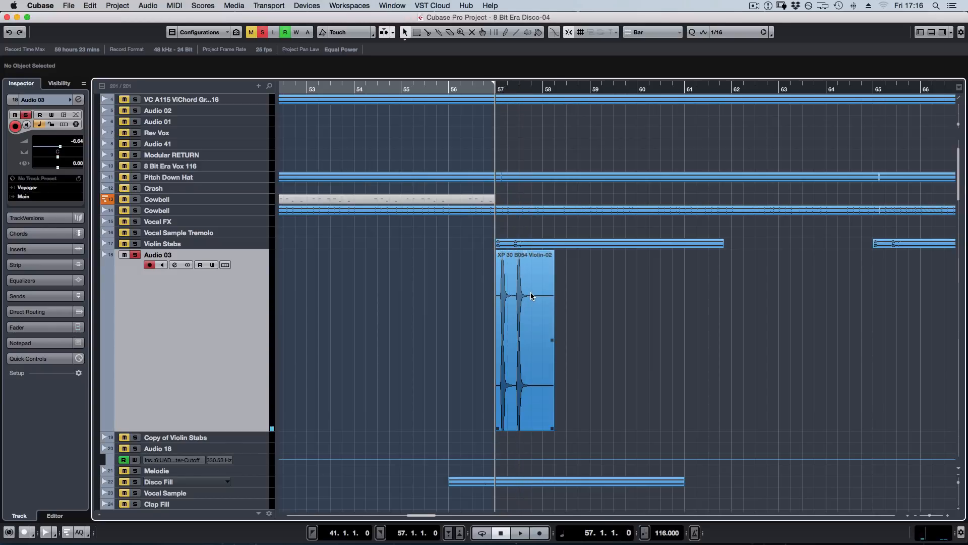
key("z")
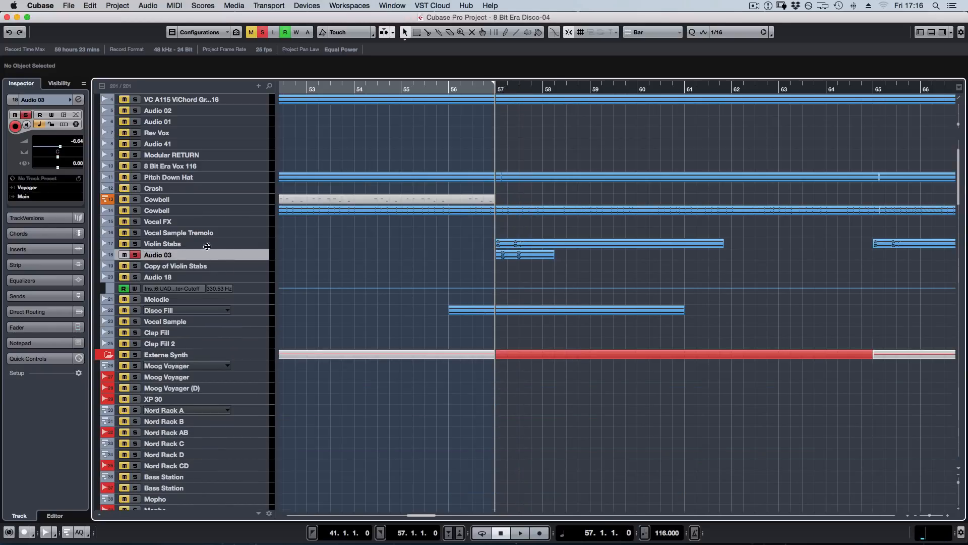
Enlarge the Violin Stabs track again and play its Pedals_20 clips from bar 57.
left_click(222, 244)
key("z")
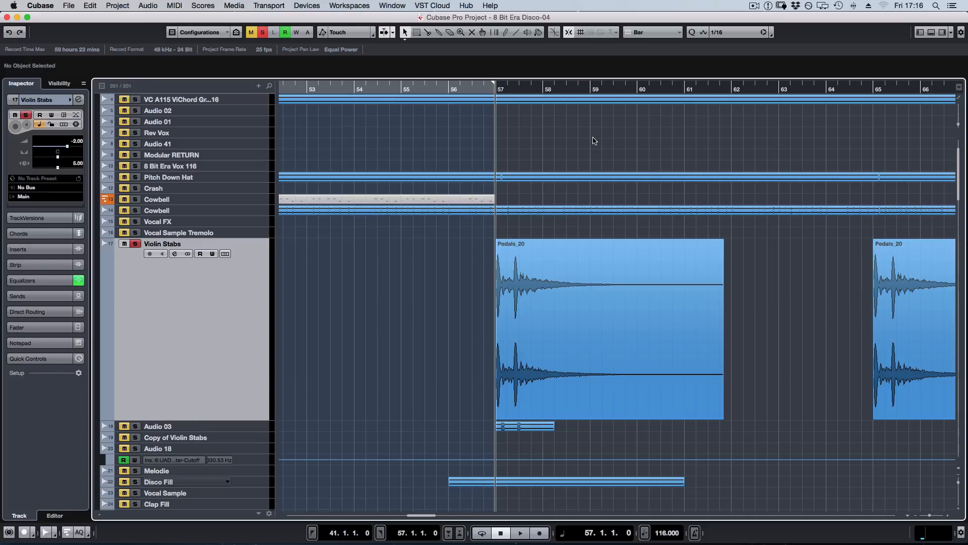
key("g")
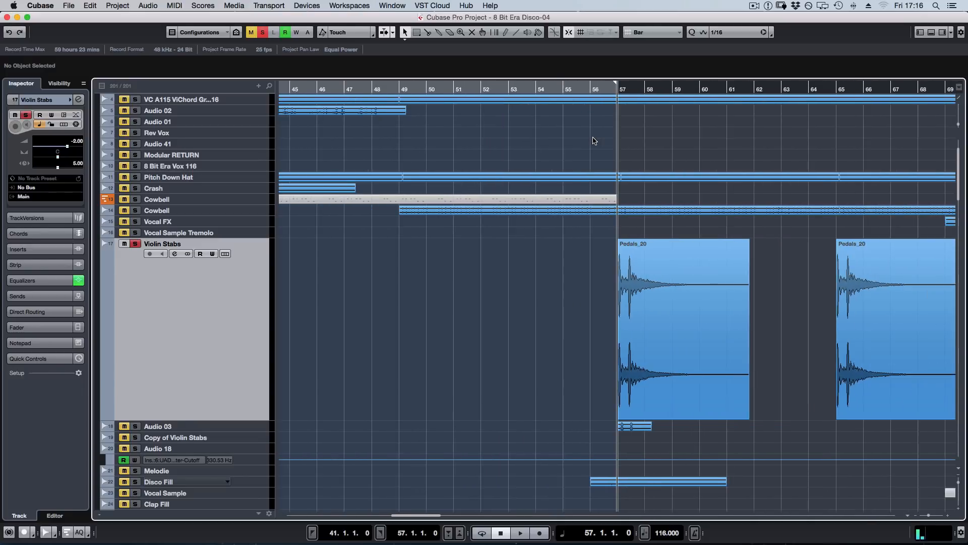
scroll(665, 283, "right", 3)
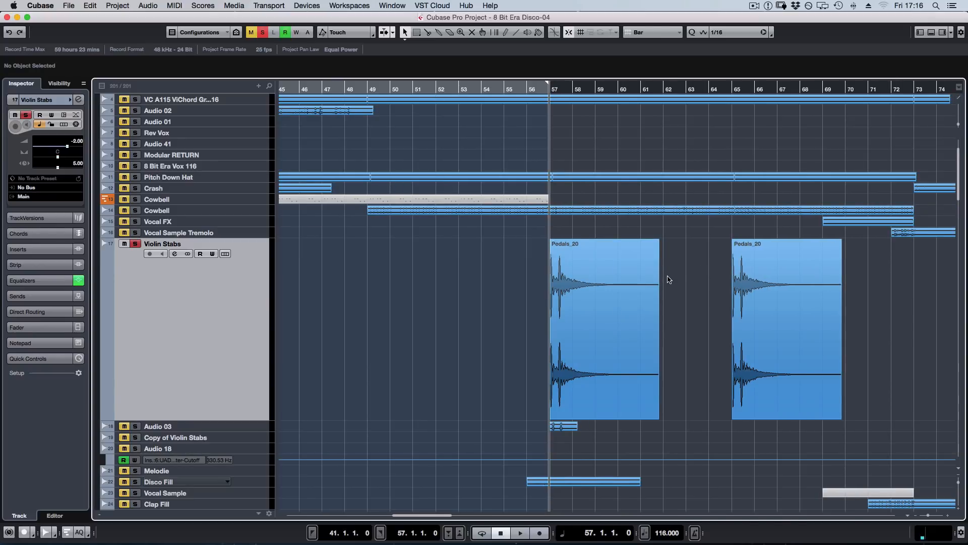
key("space")
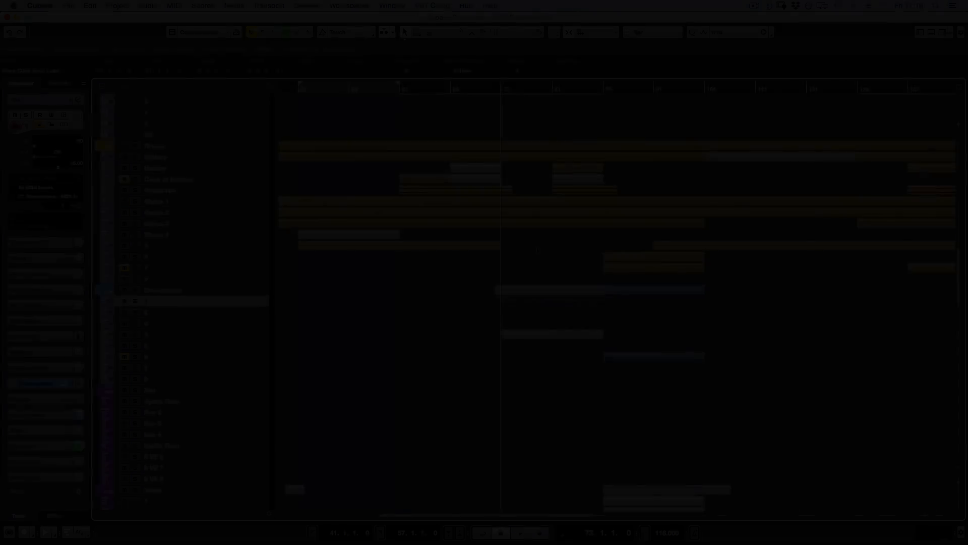
Open the Nova C009 Sync Lead clip on Omnisphere track 1, examine its first two-bar note pattern, and play it from bar 73.
scroll(536, 253, "up", 10)
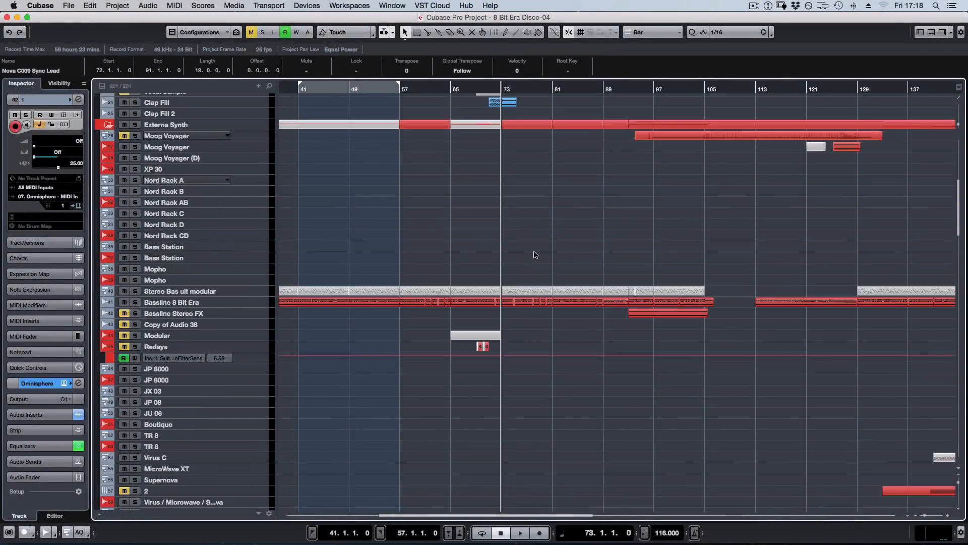
scroll(535, 256, "down", 10)
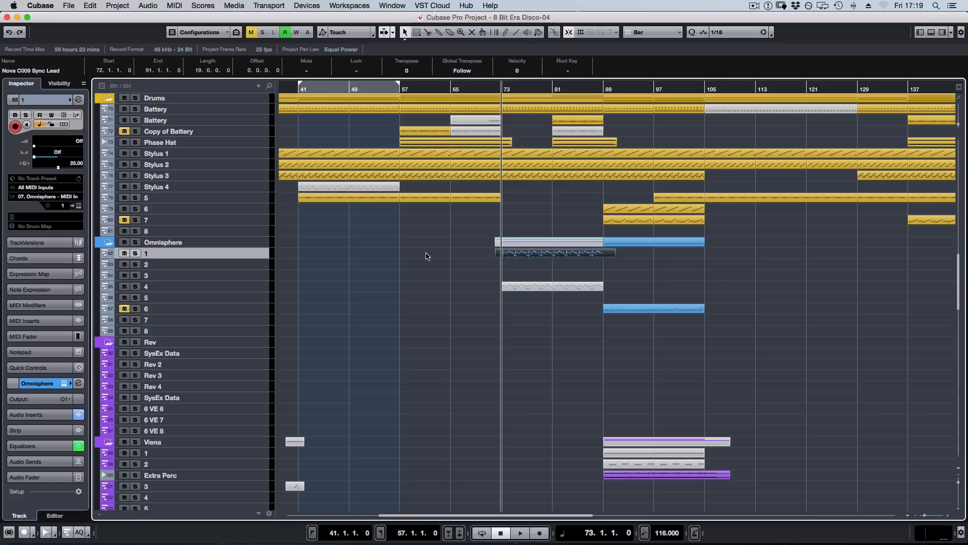
double_click(518, 253)
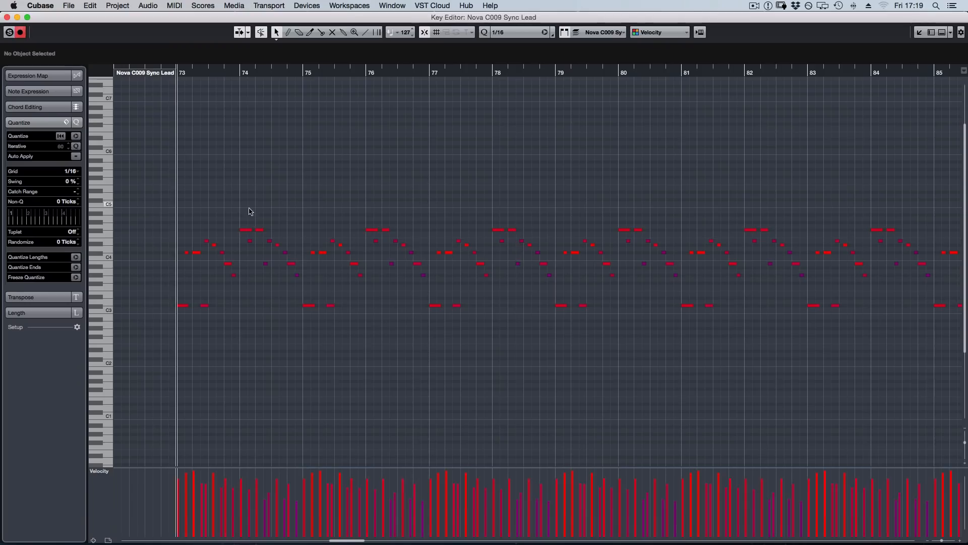
left_click_drag(169, 216, 300, 330)
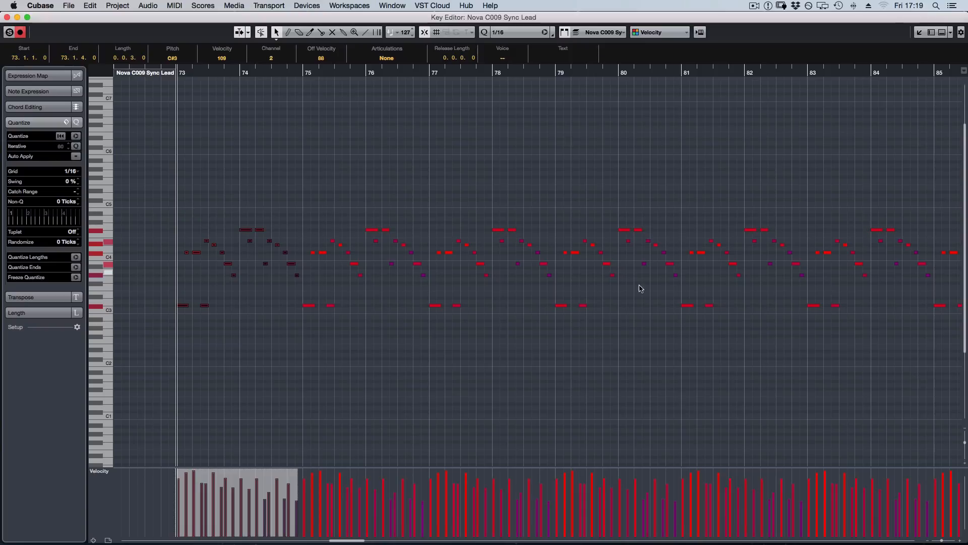
left_click(324, 166)
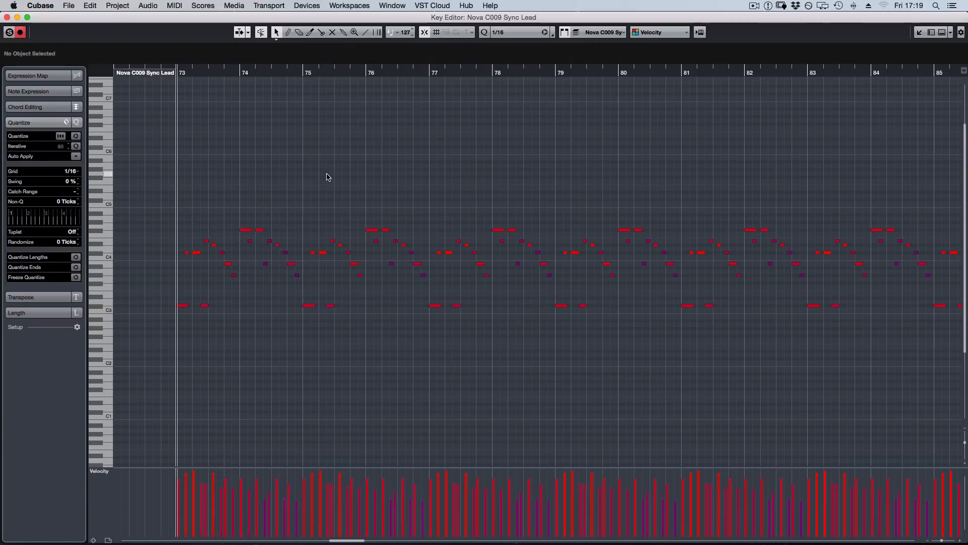
key("space")
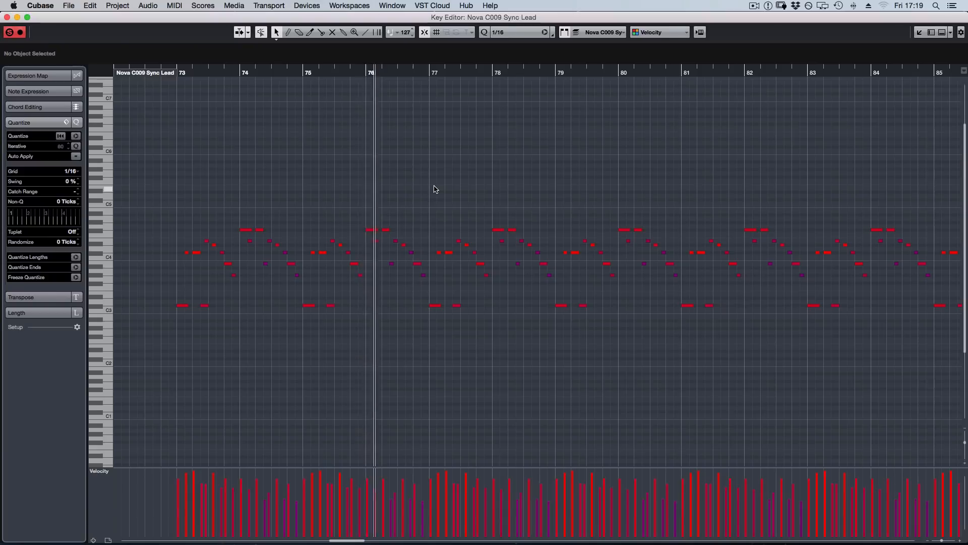
key("Return")
Solo Omnisphere track 1, audition its Moving Pulse Lead patch, and inspect the patch's layer A settings.
key("s")
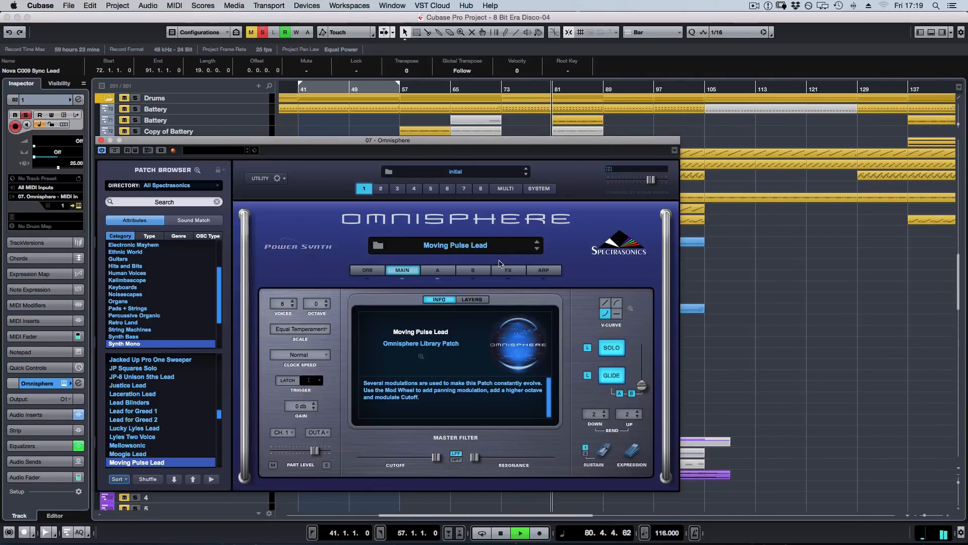
key("space")
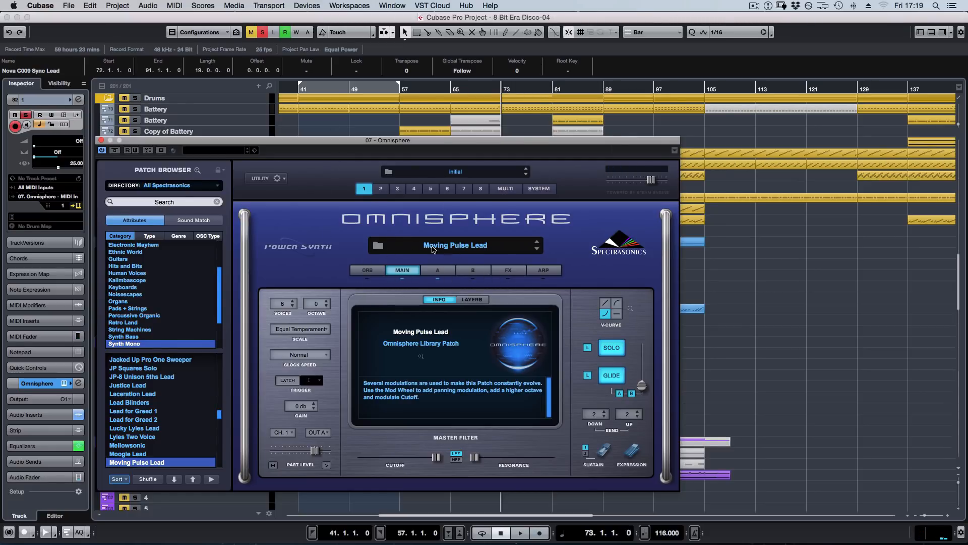
left_click(440, 271)
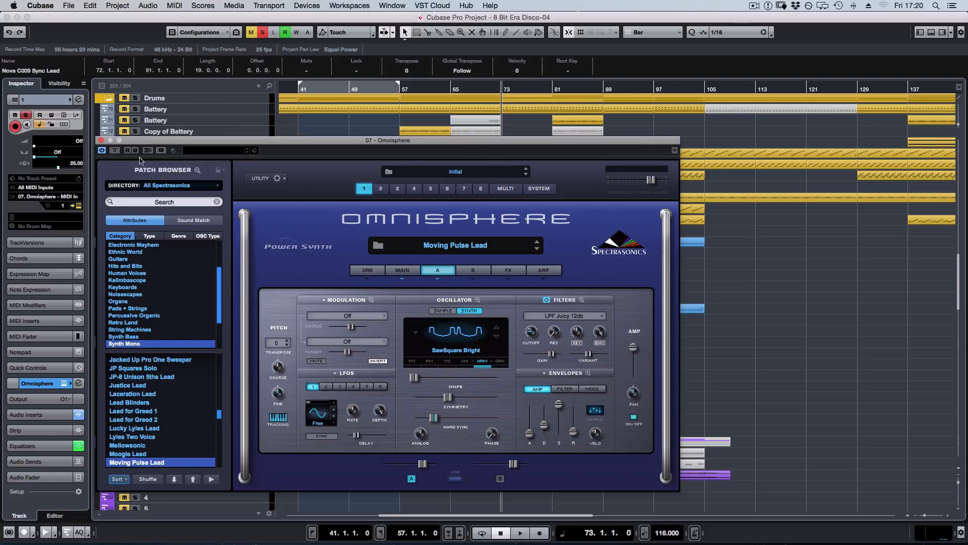
left_click(101, 140)
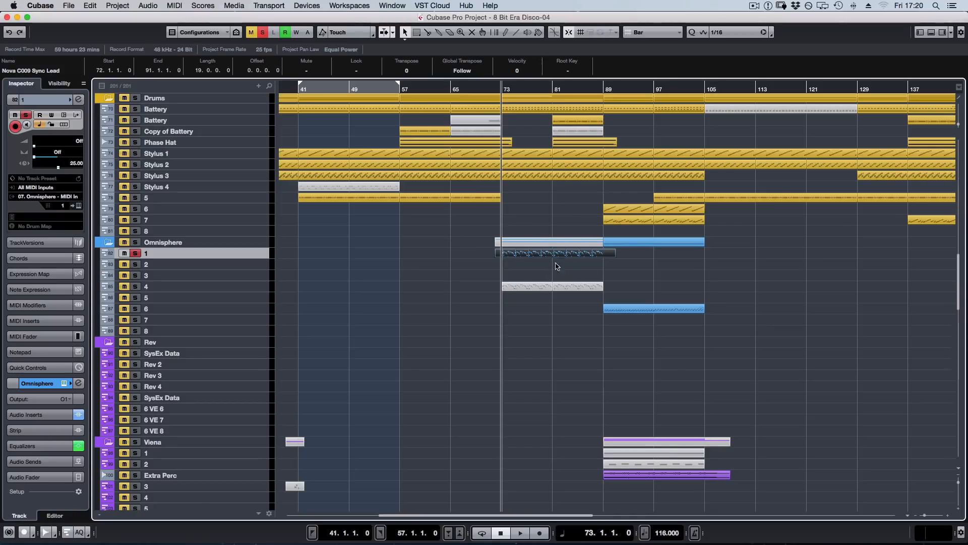
Bypass all inserts on the Omnisphere O1 output in the MixConsole and open that channel's settings.
key("F3")
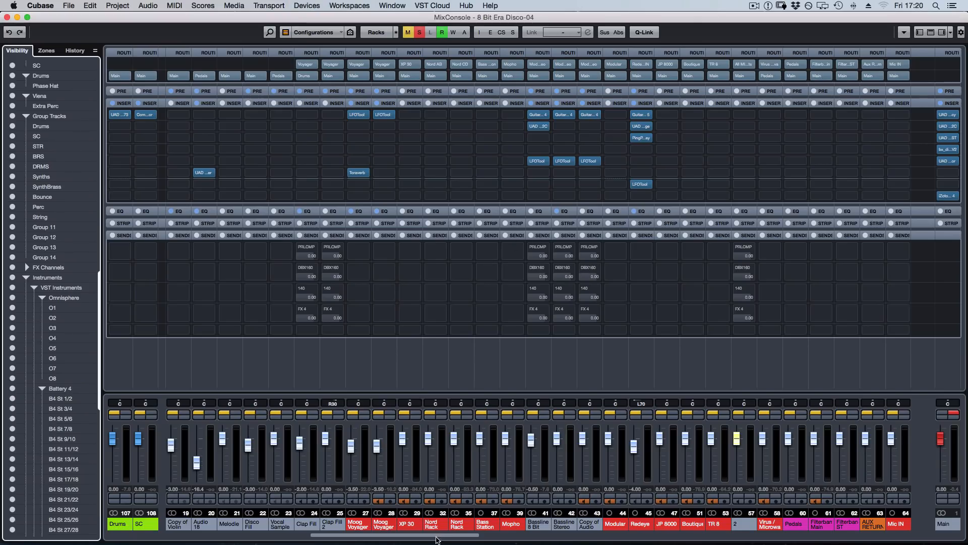
left_click_drag(437, 539, 660, 540)
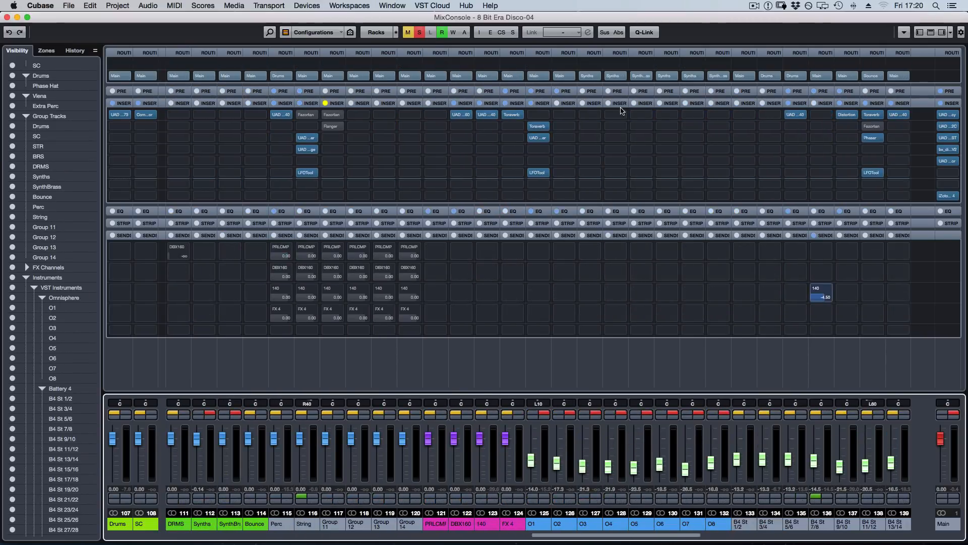
left_click(532, 103)
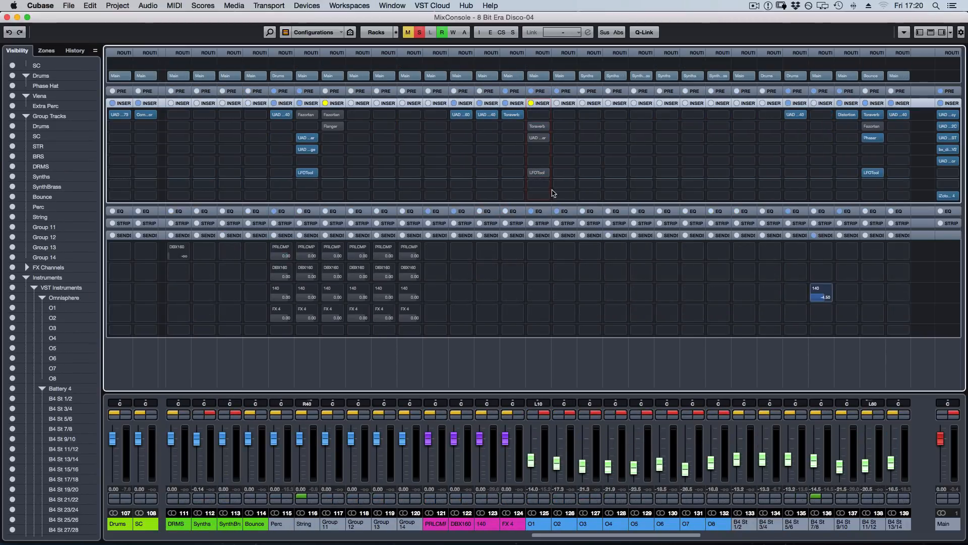
left_click(544, 419)
key("F3")
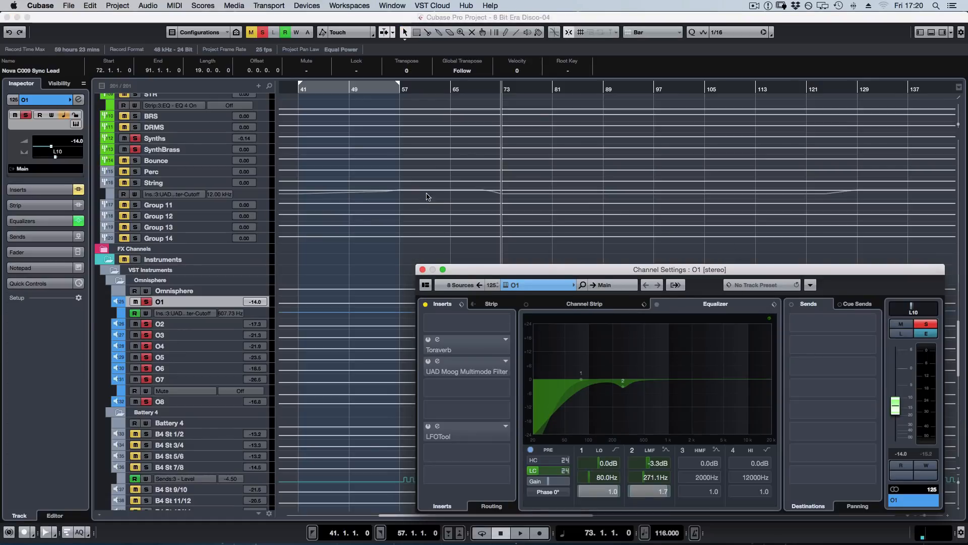
Audition the soloed Omnisphere lead from bar 73 without its insert effects.
scroll(433, 188, "up", 5)
key("space")
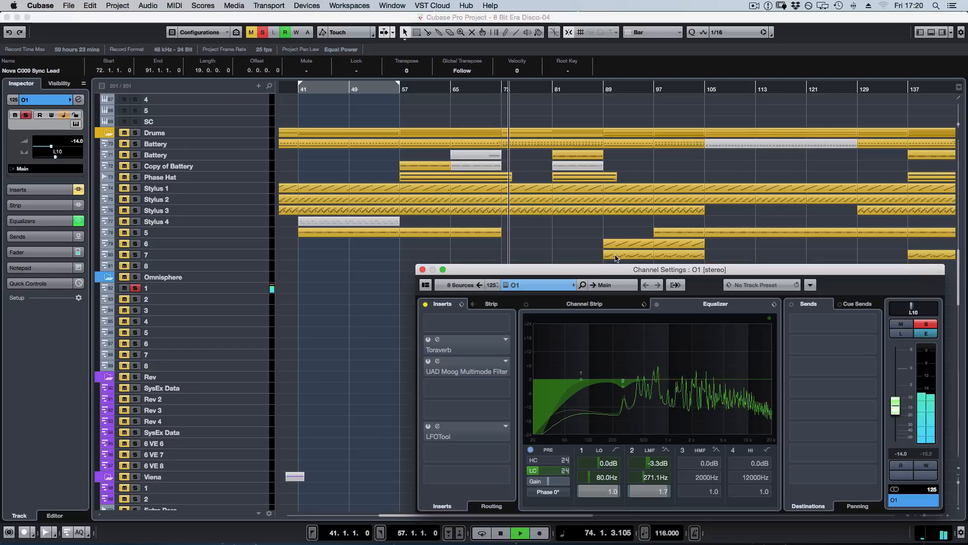
key("space")
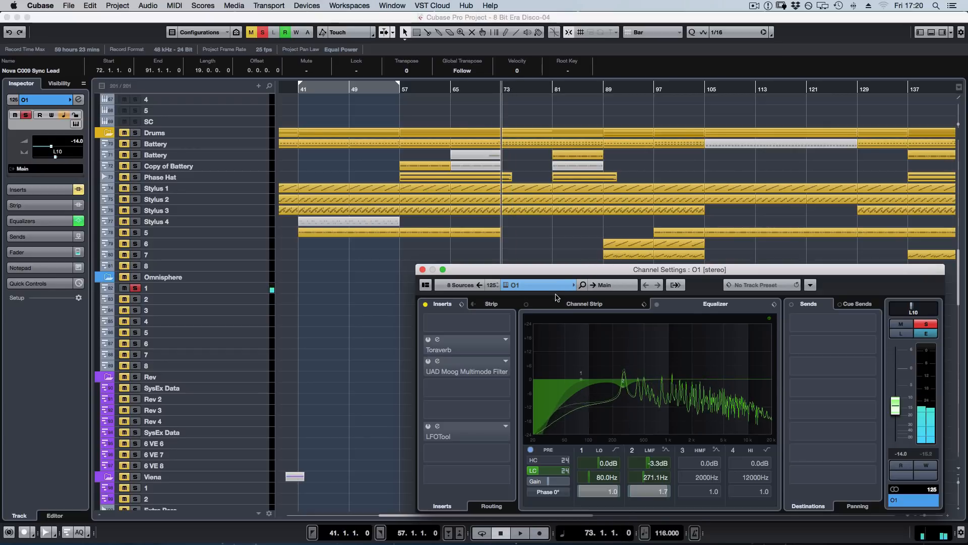
Reactivate only the Toraverb insert on O1 and place its plug-in window clear of the channel settings.
left_click(433, 344)
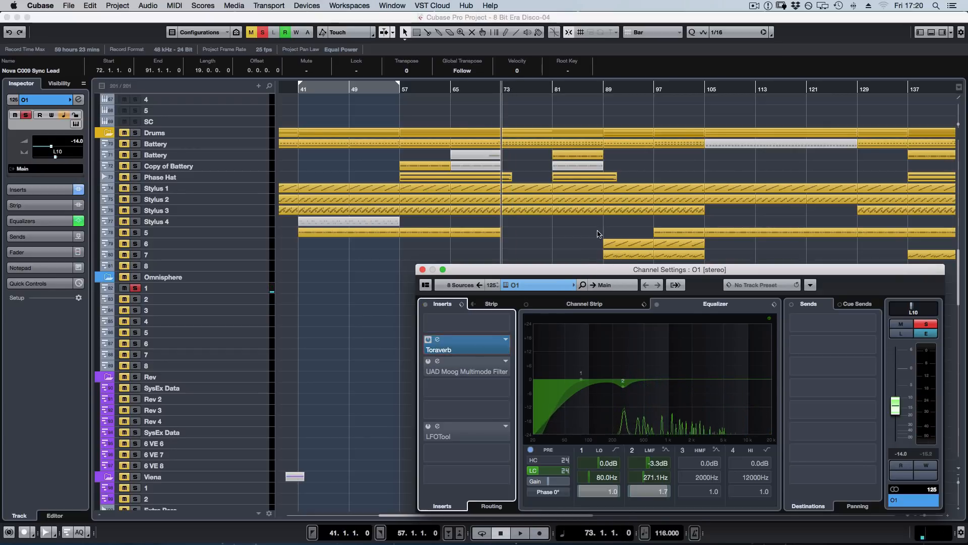
double_click(475, 344)
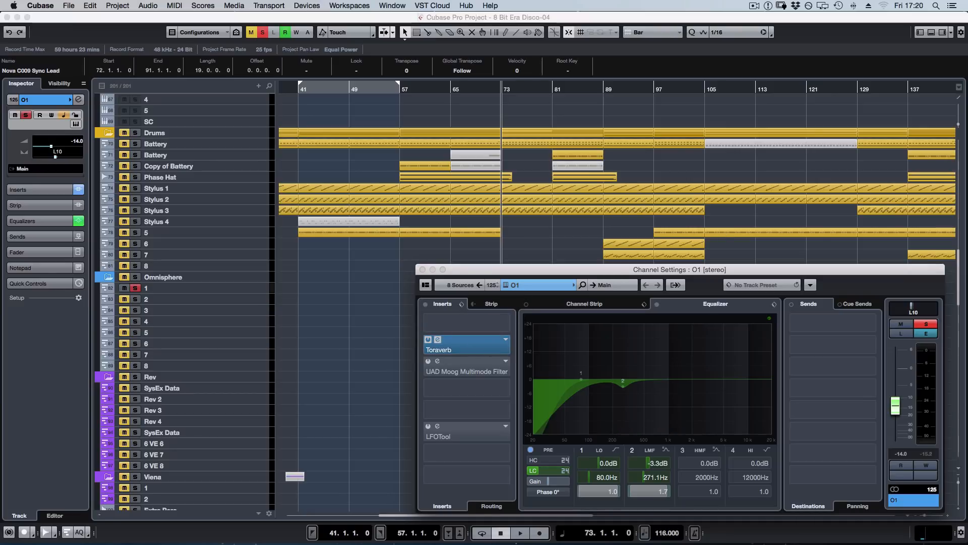
left_click_drag(747, 132, 268, 131)
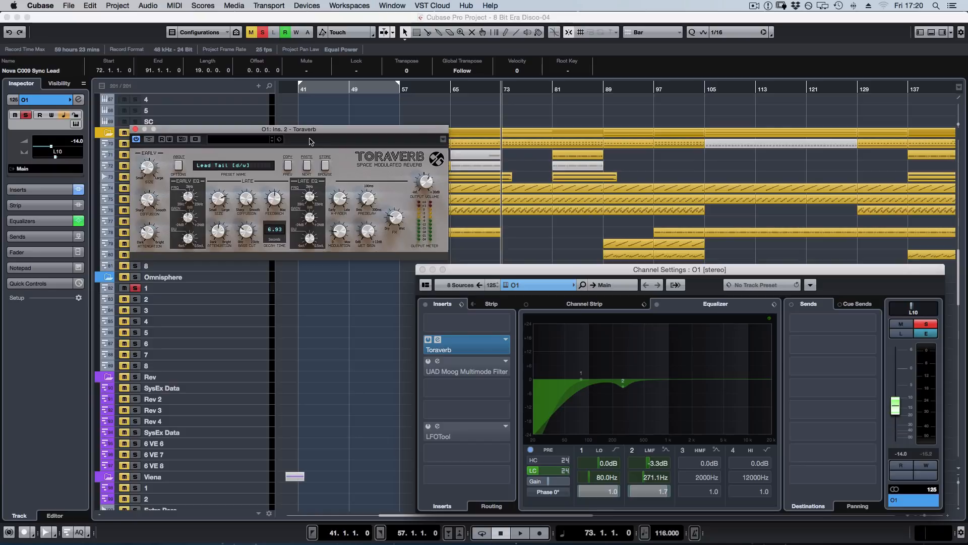
left_click_drag(310, 130, 770, 107)
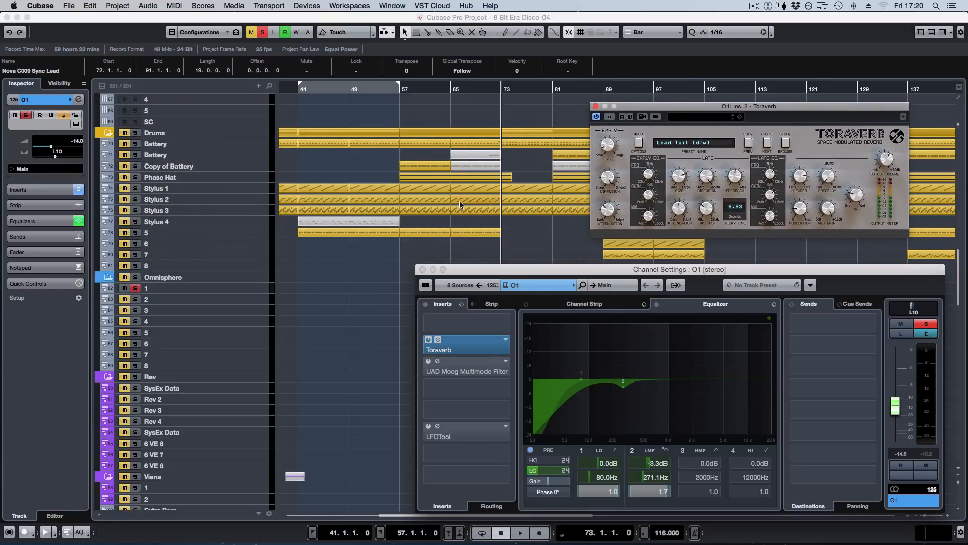
Play the lead from bar 73 while turning Toraverb's dry/wet mix down and back up to compare the reverb.
key("space")
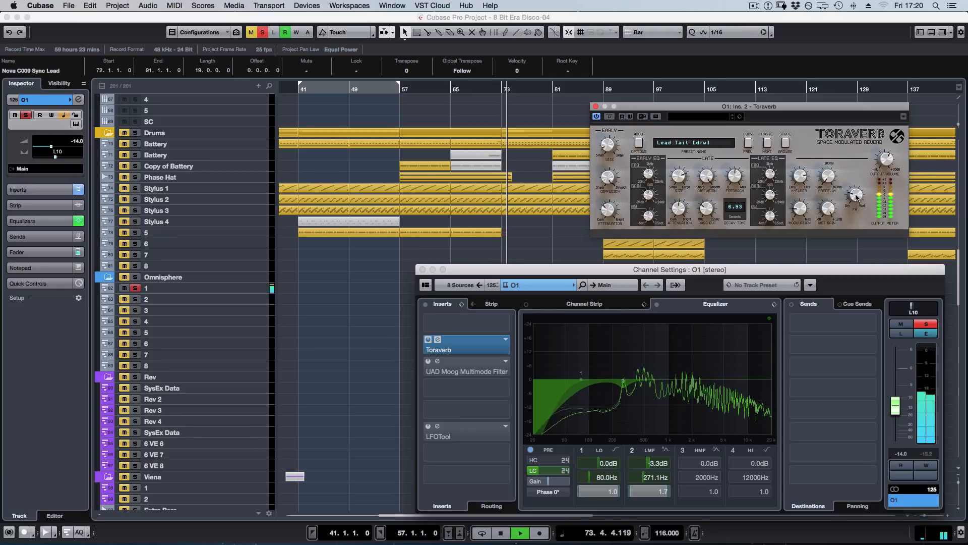
left_click_drag(857, 197, 847, 218)
left_click_drag(846, 228, 860, 204)
key("space")
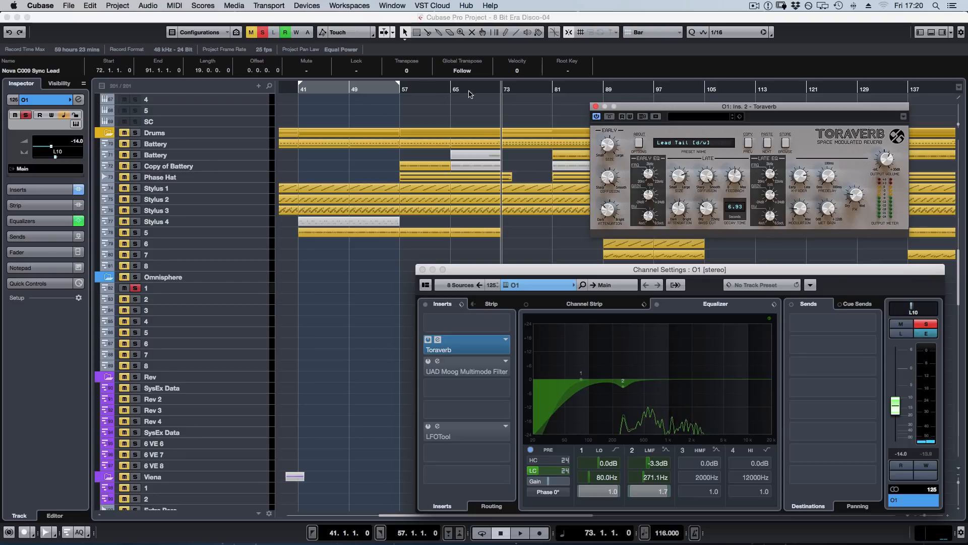
Activate the UAD Moog Multimode Filter insert on O1 and audition the lead through it from bar 73.
left_click(428, 362)
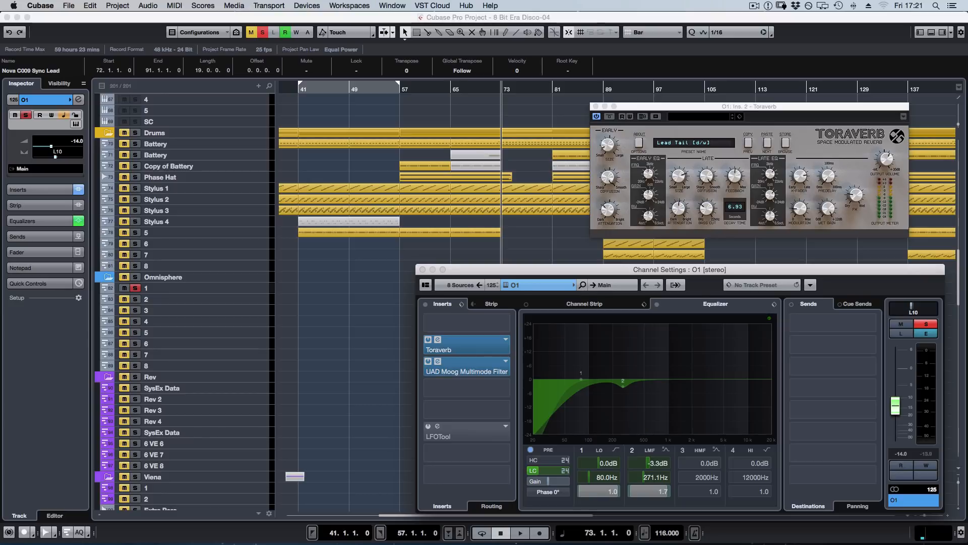
left_click_drag(966, 103, 222, 199)
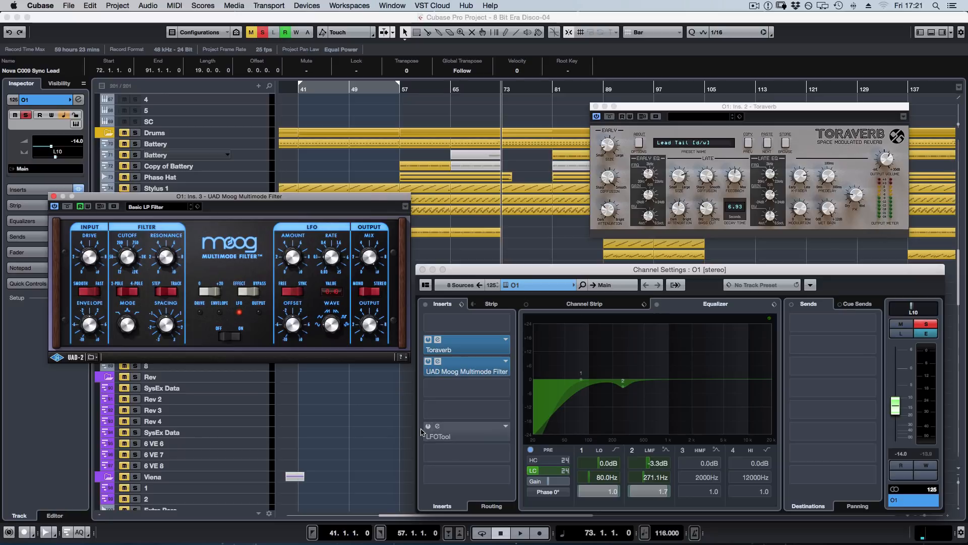
key("space")
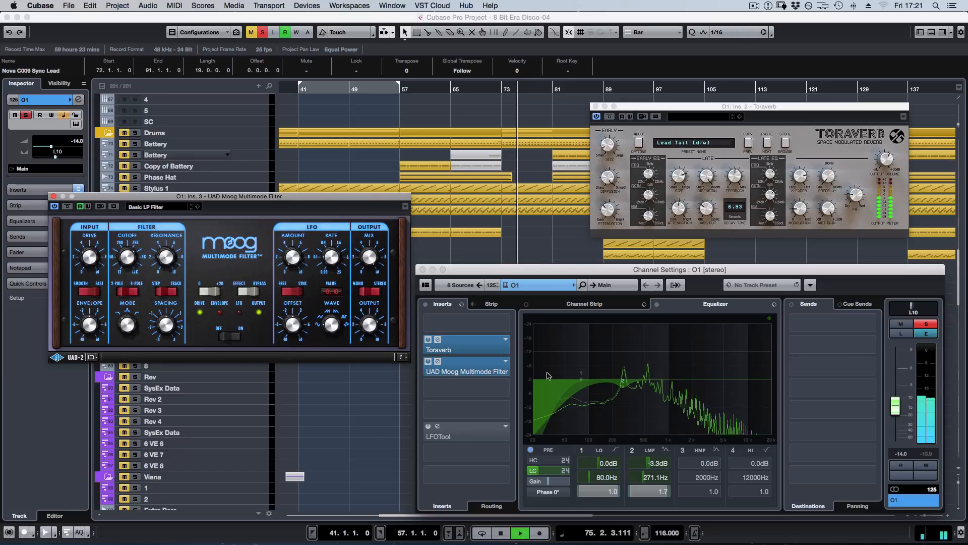
Activate the LFOTool insert on O1, view its volume curve, and close the plug-in and channel settings windows.
left_click(430, 433)
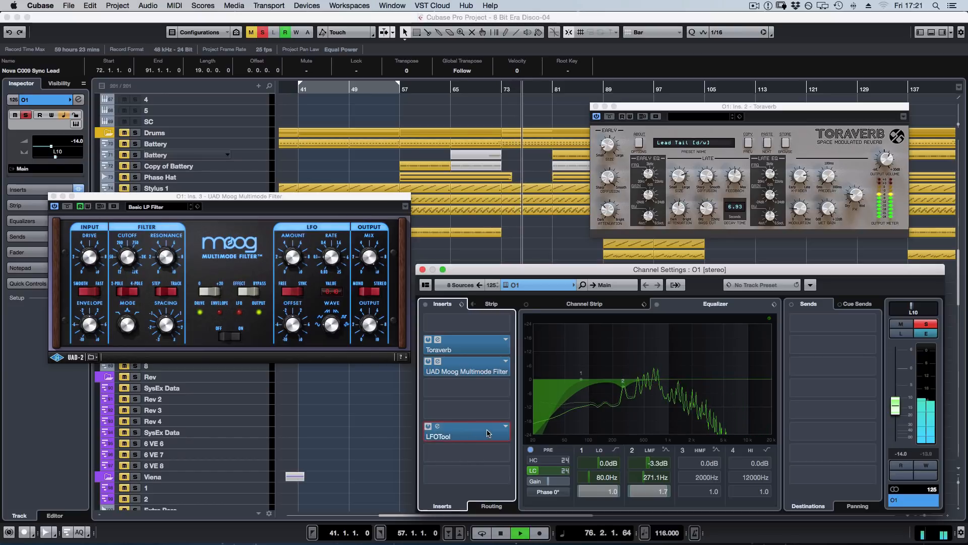
double_click(479, 431)
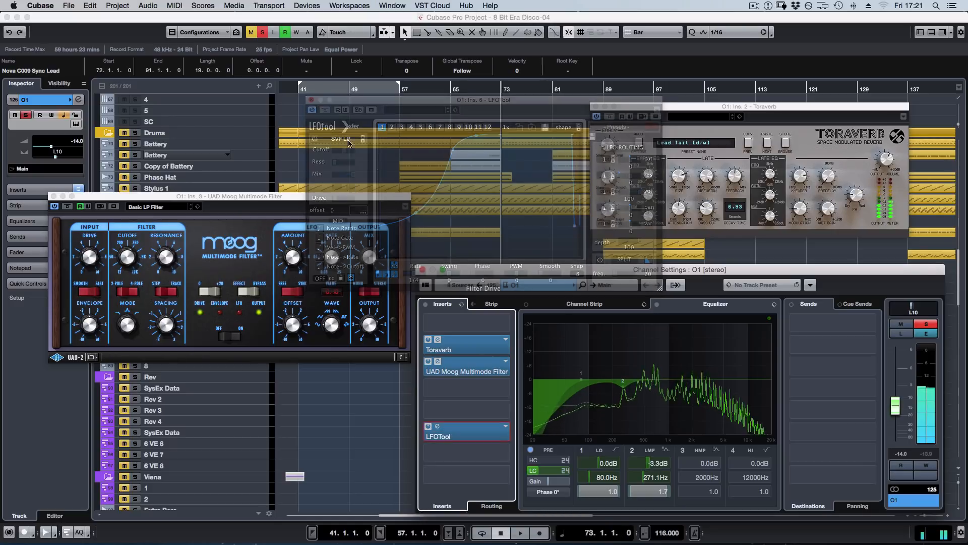
left_click(52, 196)
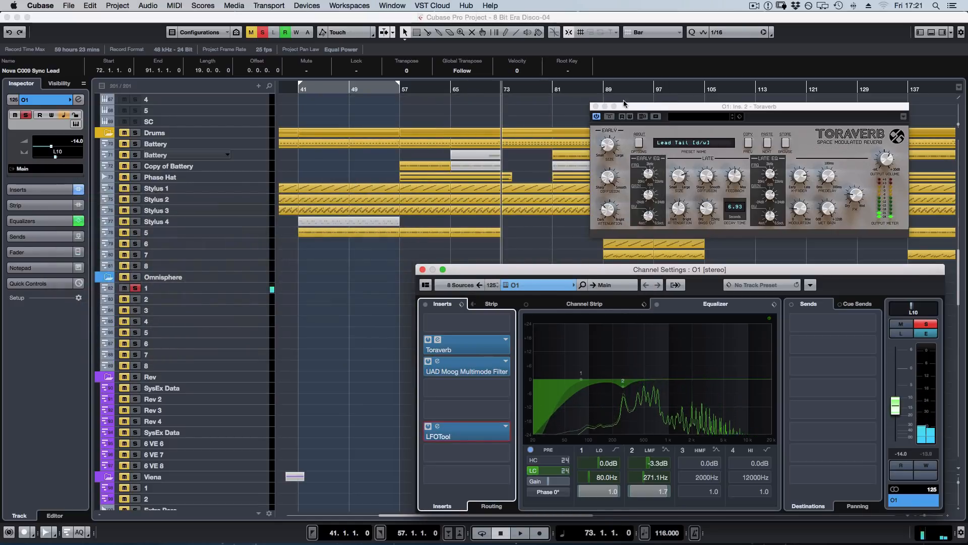
left_click(595, 107)
left_click(423, 269)
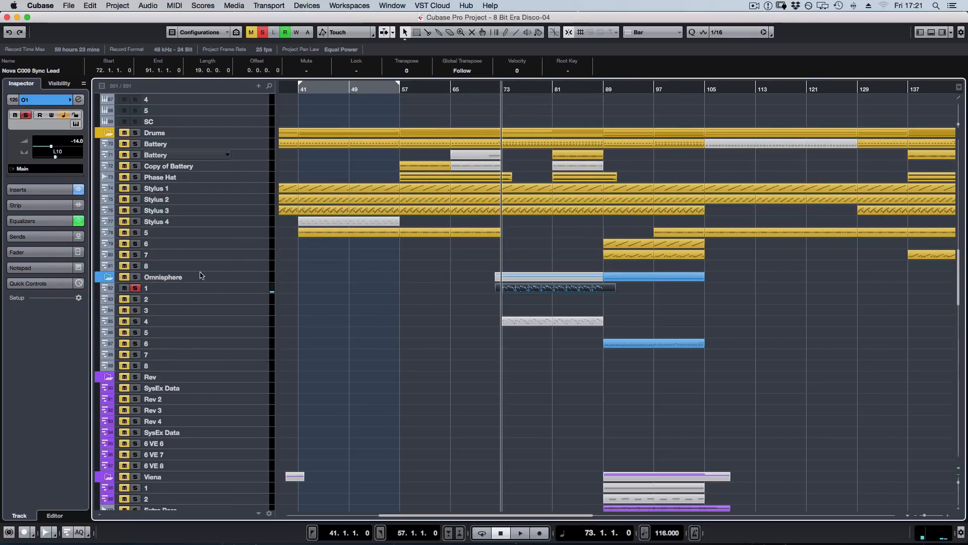
Unsolo Omnisphere track 1 and play the full arrangement from bar 79 while looking over the synth and drum tracks.
left_click(136, 289)
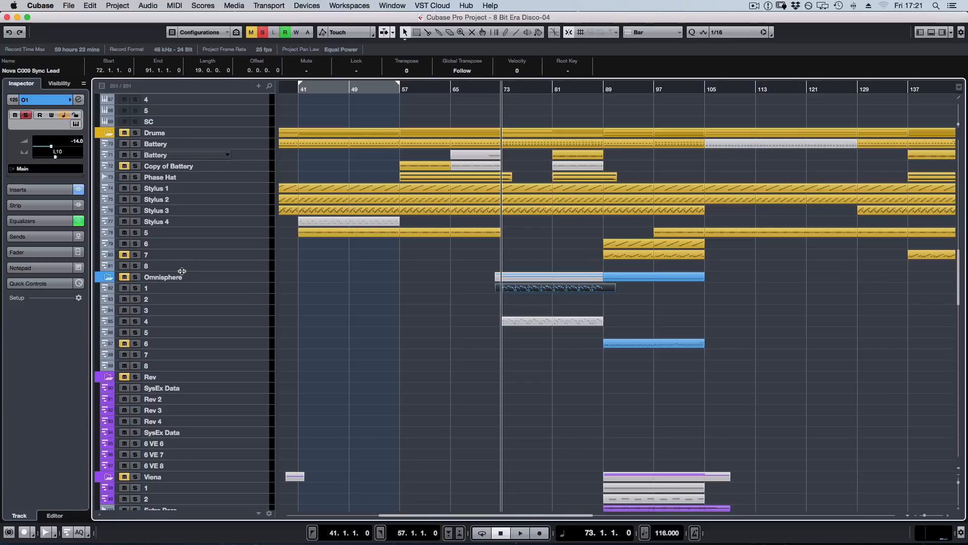
left_click(536, 90)
key("space")
scroll(728, 317, "up", 10)
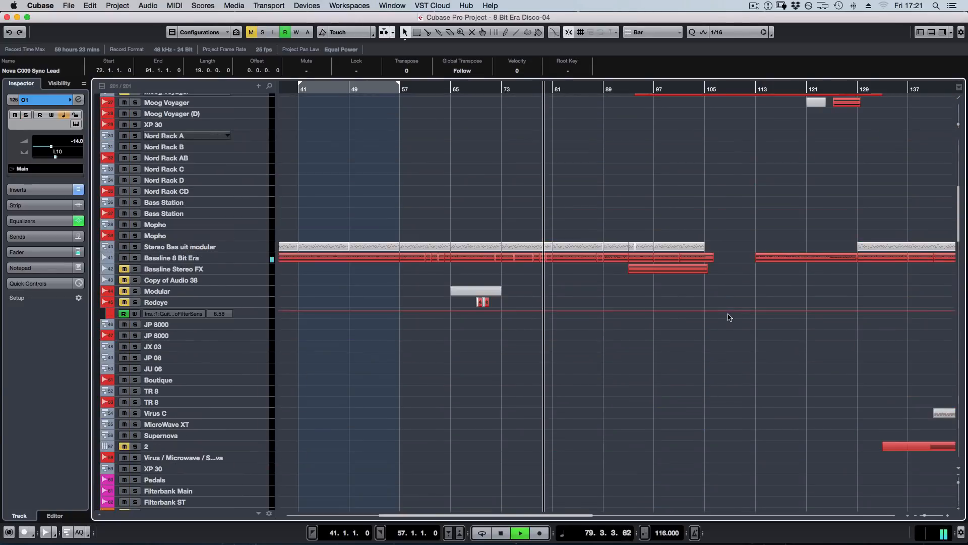
scroll(728, 317, "up", 10)
scroll(724, 323, "down", 5)
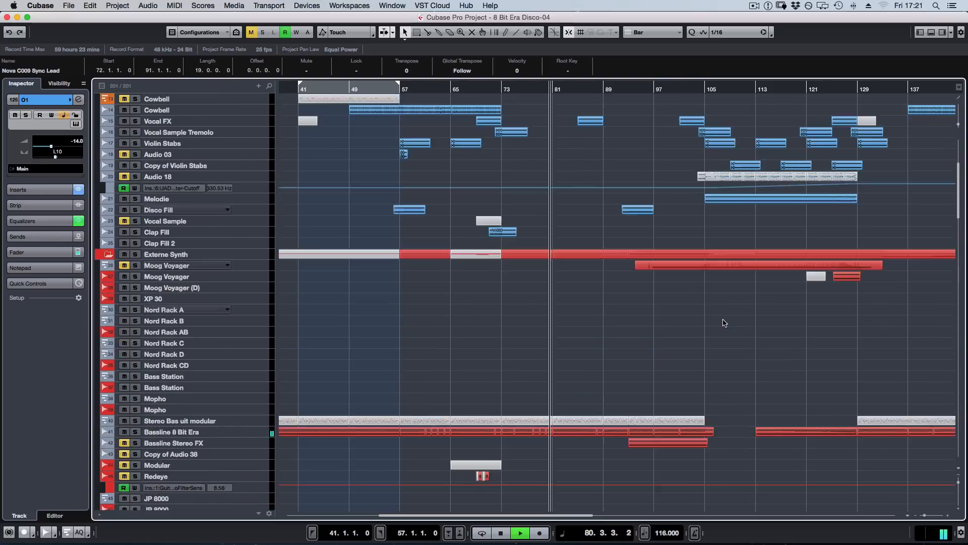
scroll(725, 323, "down", 10)
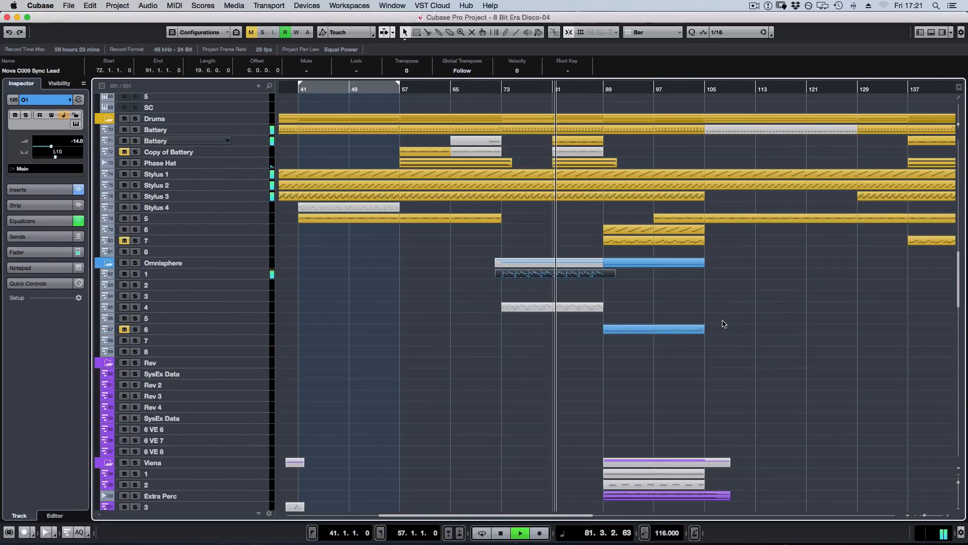
scroll(726, 323, "down", 3)
scroll(756, 321, "up", 7)
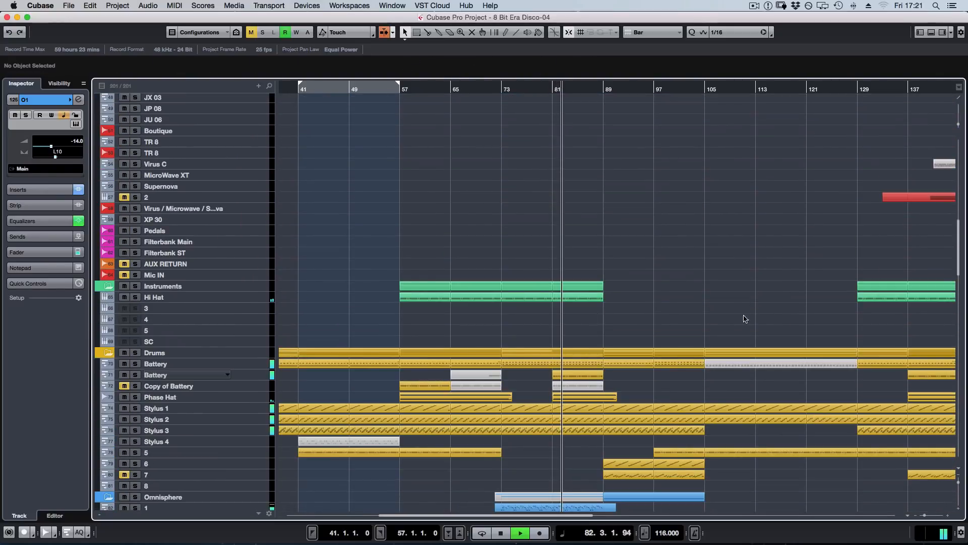
key("space")
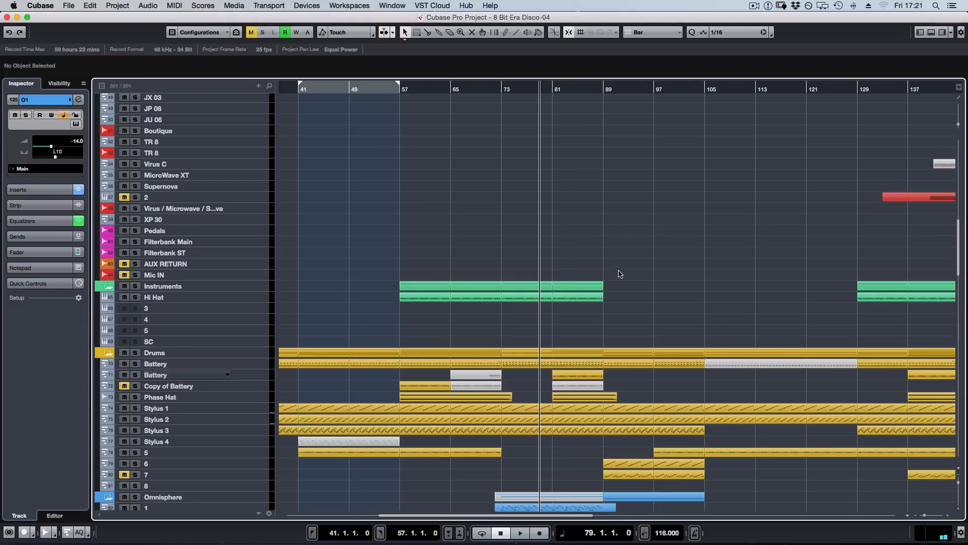
Look over the audio, external synth, drum and Omnisphere tracks and place the playhead at bar 165 in the later arrangement.
scroll(633, 283, "up", 10)
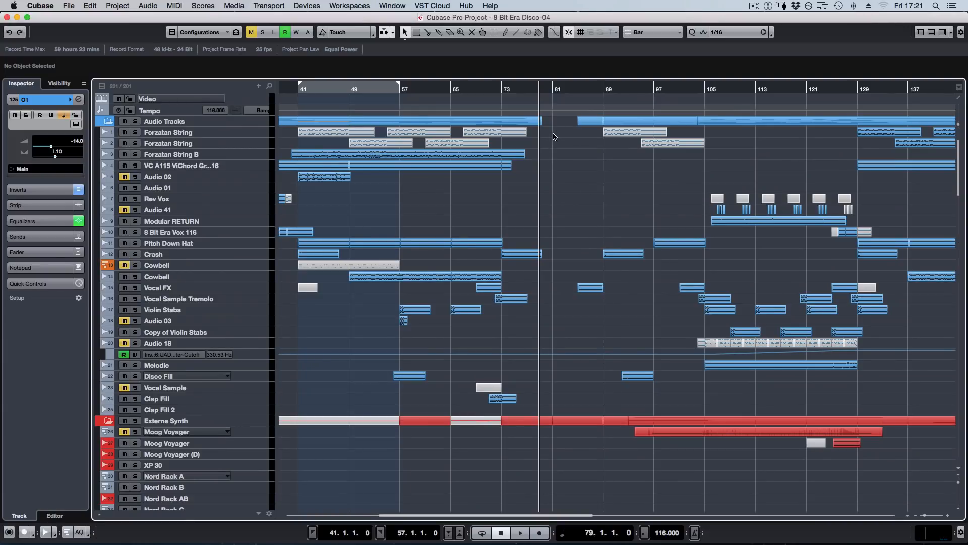
scroll(565, 312, "down", 12)
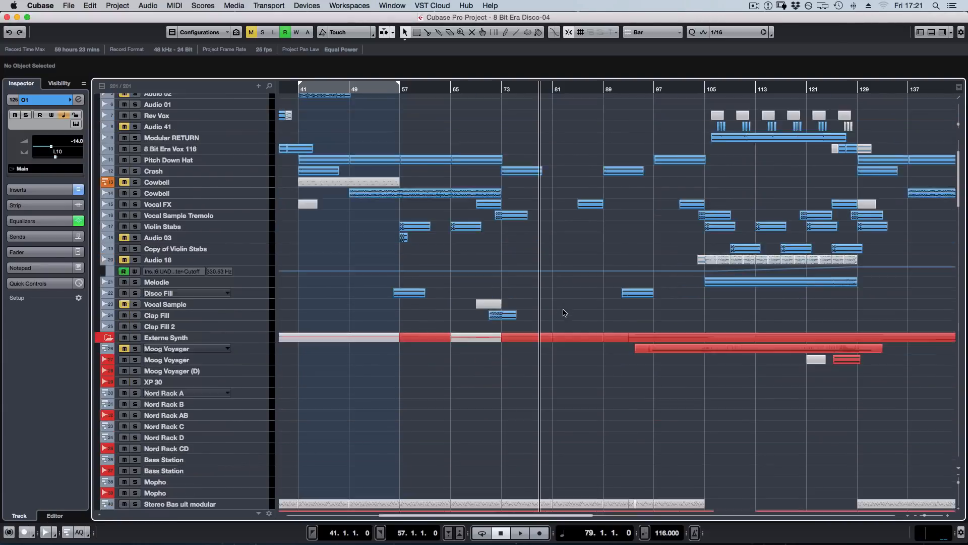
scroll(560, 314, "up", 12)
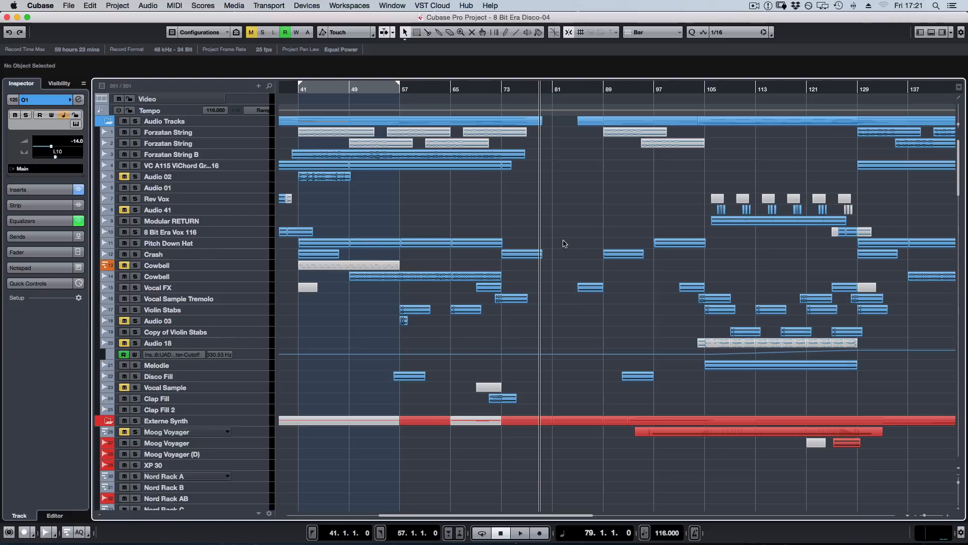
scroll(564, 244, "down", 10)
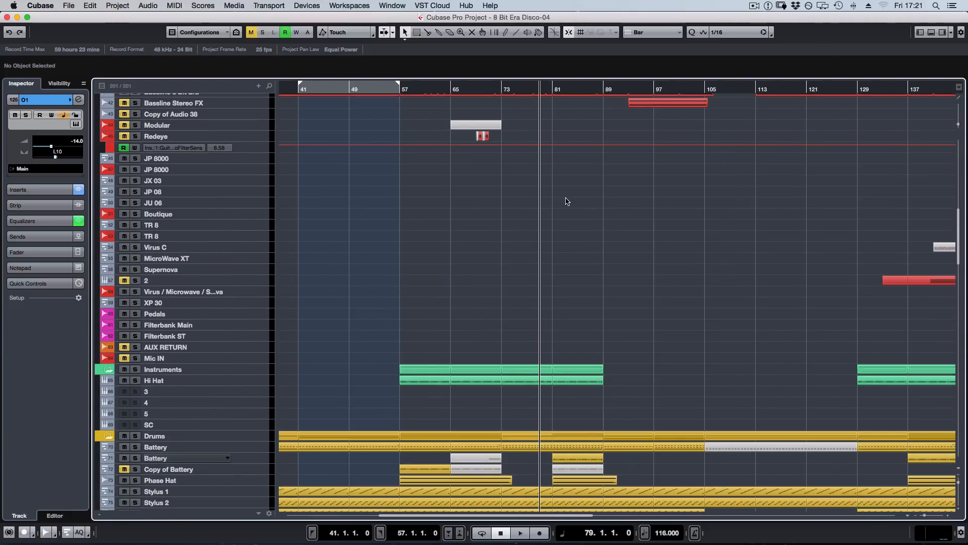
scroll(585, 285, "down", 7)
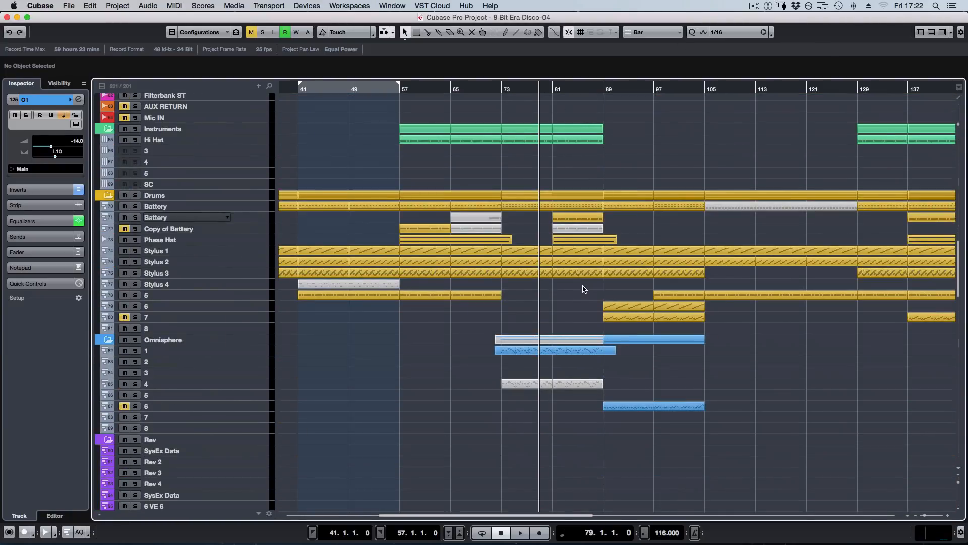
scroll(577, 292, "down", 6)
scroll(573, 300, "up", 6)
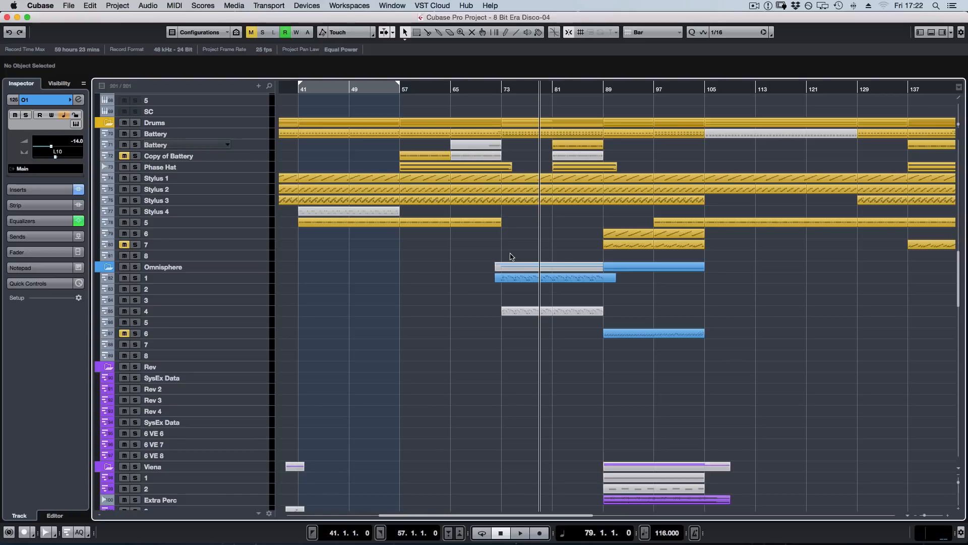
scroll(543, 303, "up", 20)
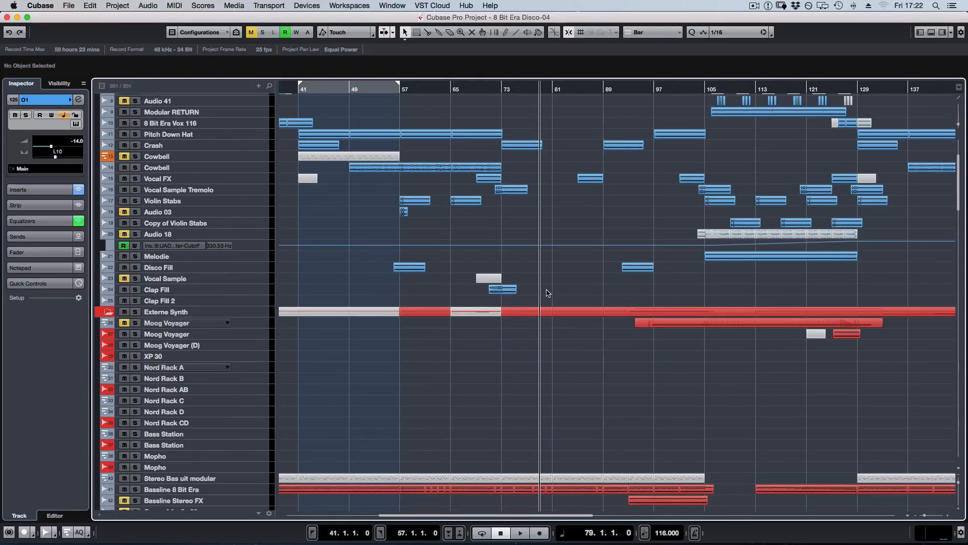
scroll(543, 308, "up", 4)
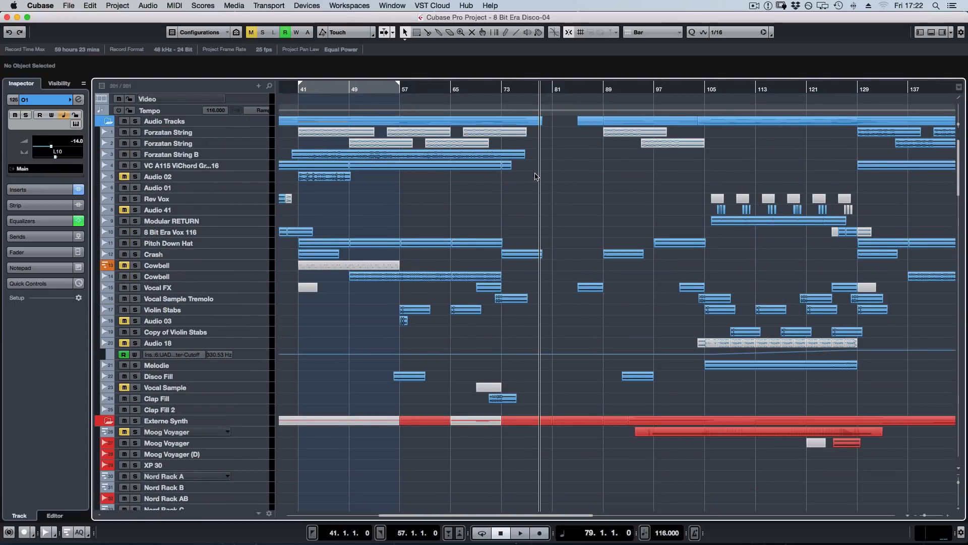
scroll(540, 176, "down", 2)
scroll(550, 174, "down", 8)
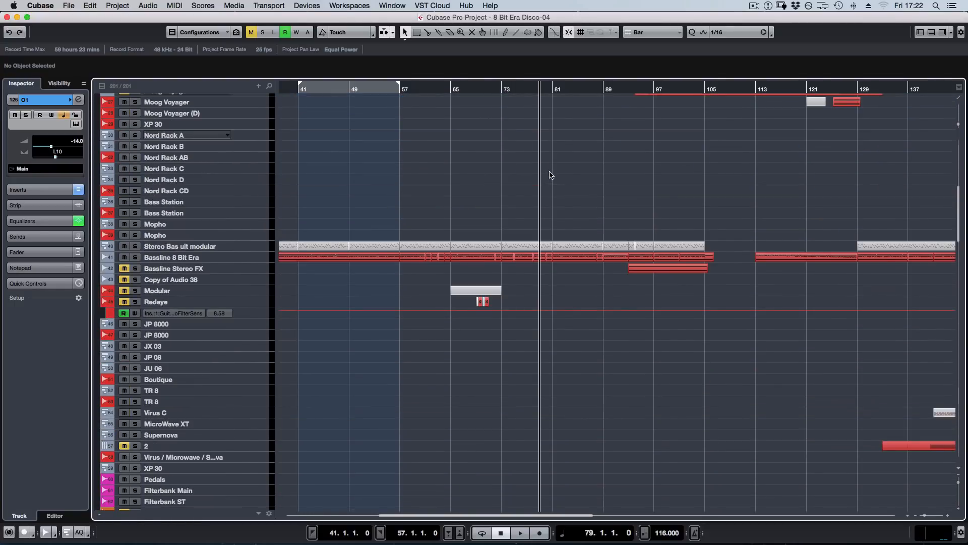
scroll(550, 175, "down", 8)
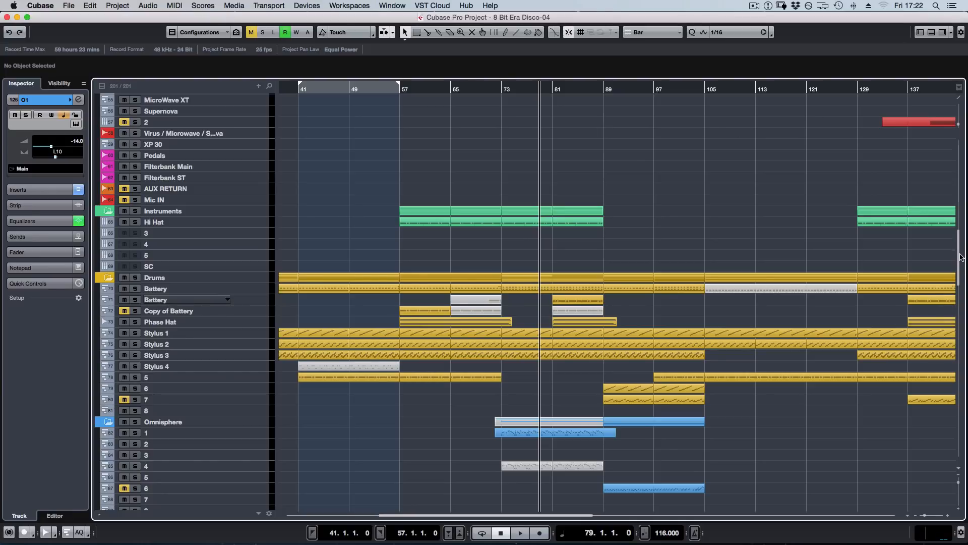
scroll(961, 257, "up", 4)
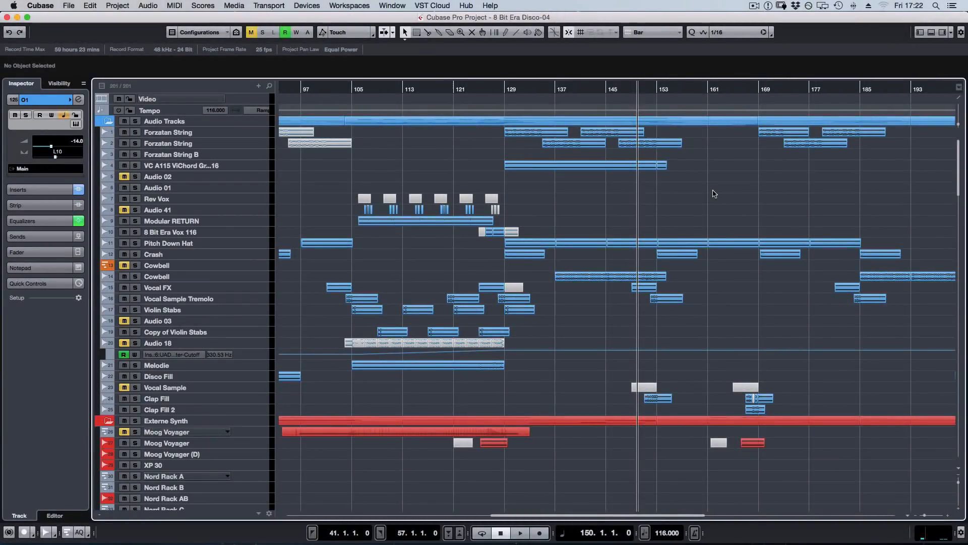
left_click(731, 88)
scroll(932, 179, "right", 2)
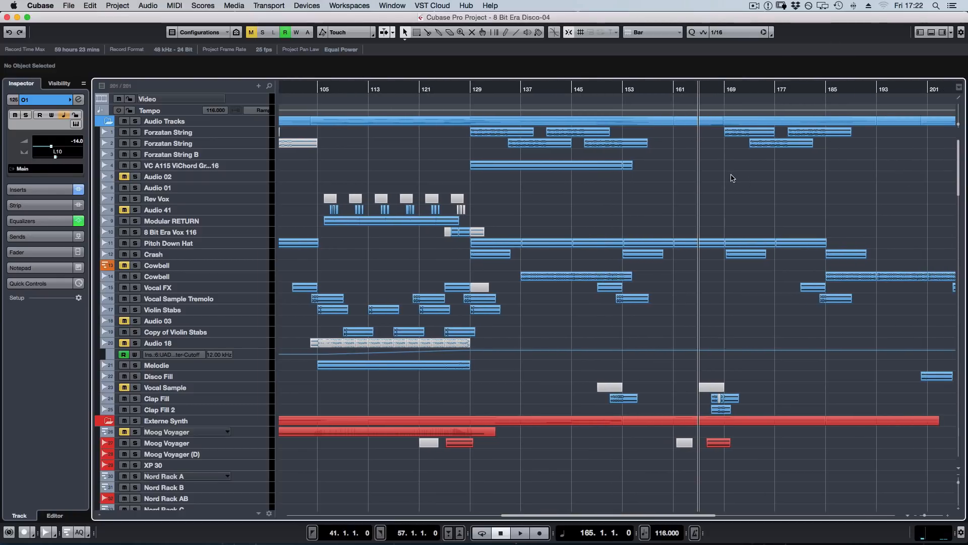
Solo the first two Forzatan String tracks, audition them from bar 129, and unsolo them.
left_click(203, 133)
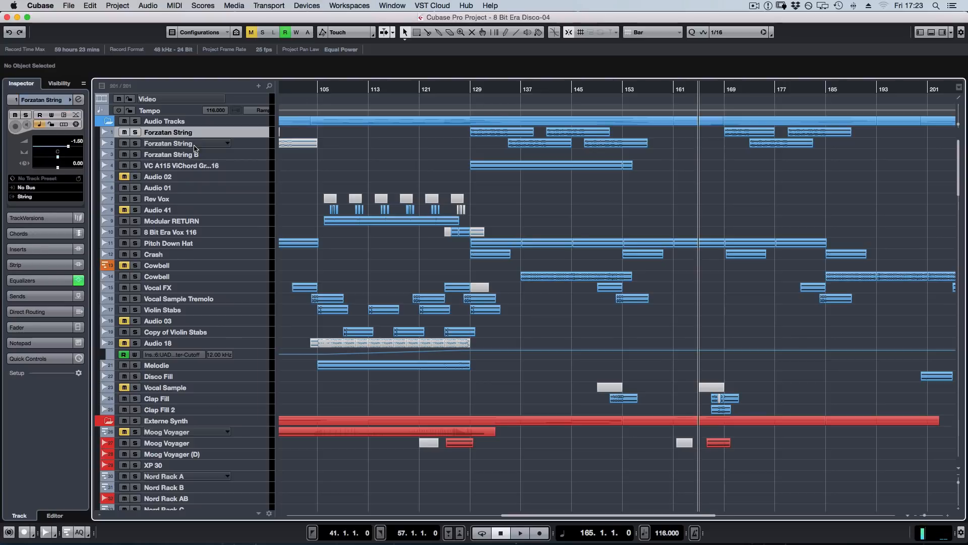
left_click(196, 144, "shift")
key("s")
left_click(475, 89)
key("space")
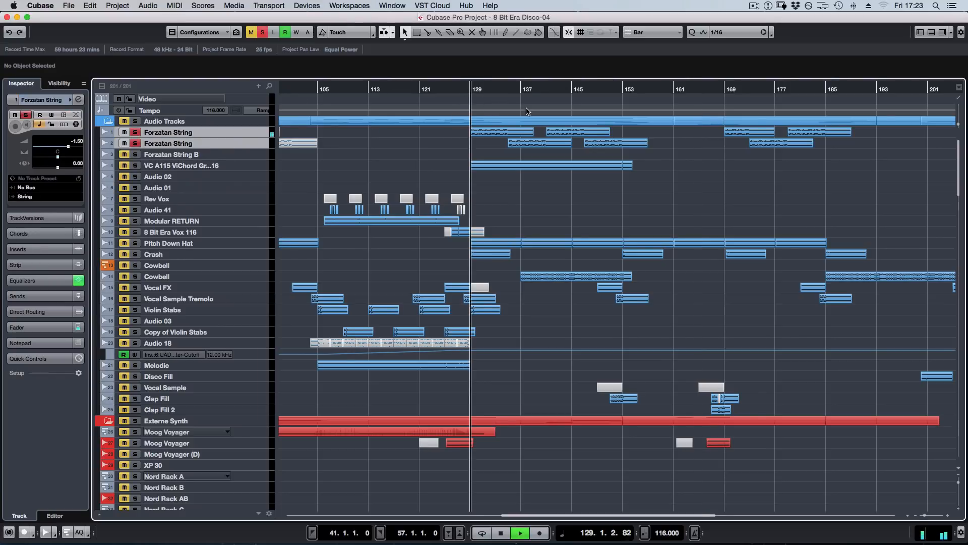
key("space")
key("s")
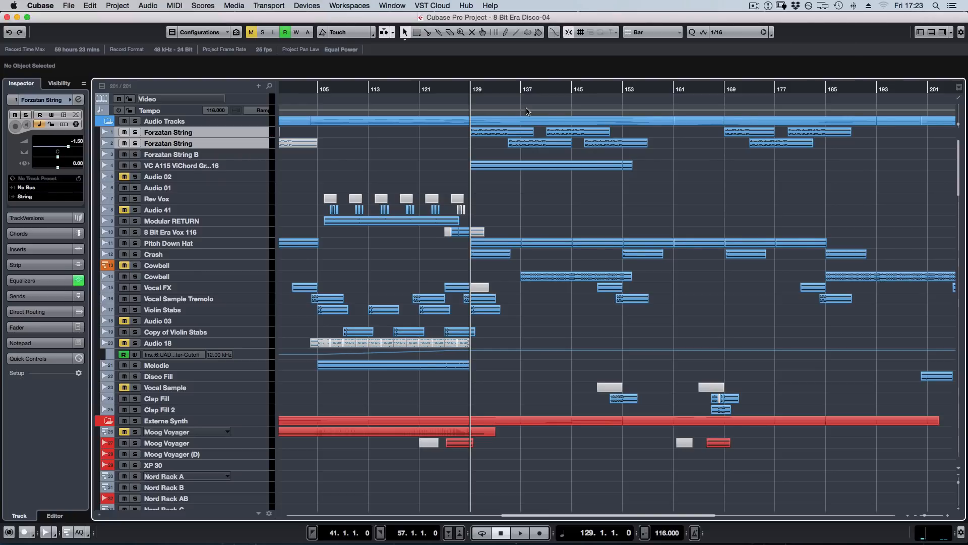
Solo the Melodie track, audition it from bar 121, and unsolo it.
left_click(182, 365)
key("s")
left_click(421, 90)
key("space")
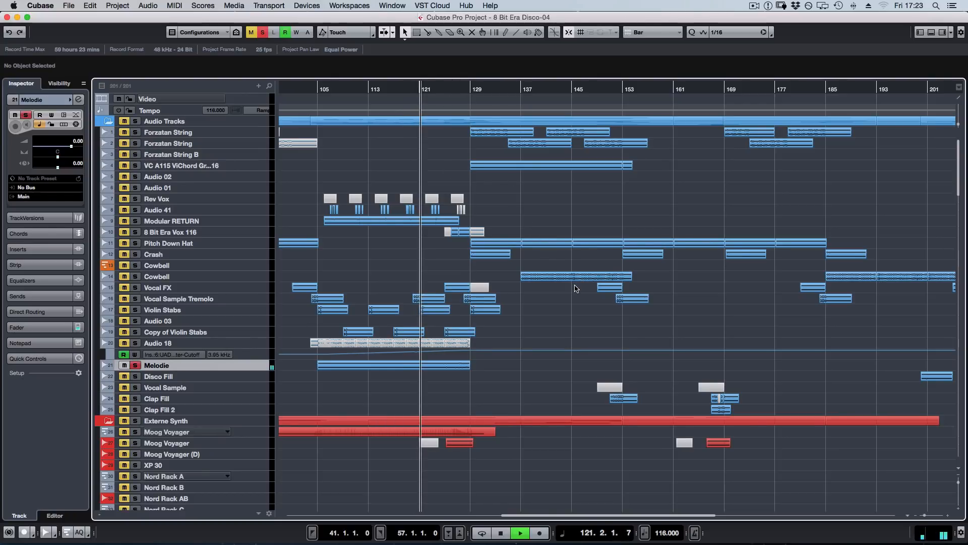
key("space")
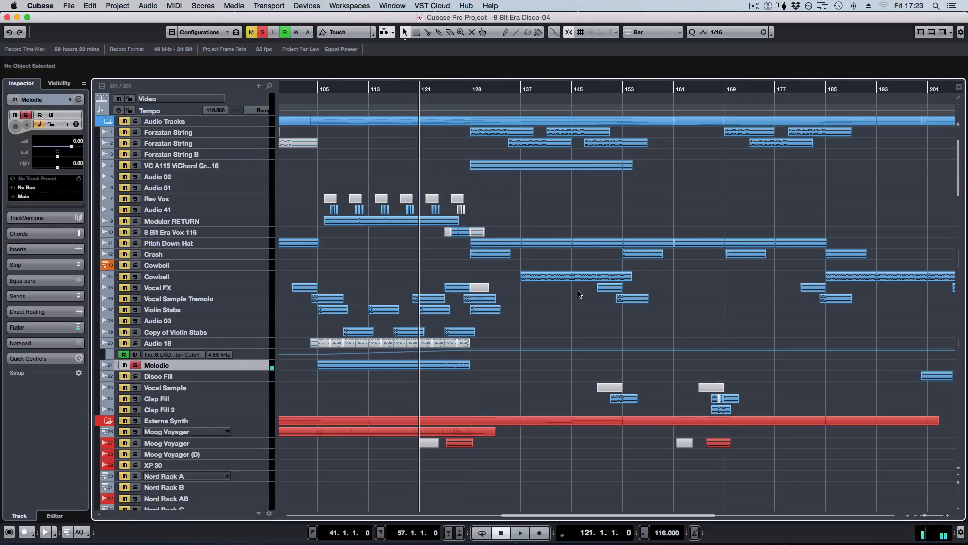
key("s")
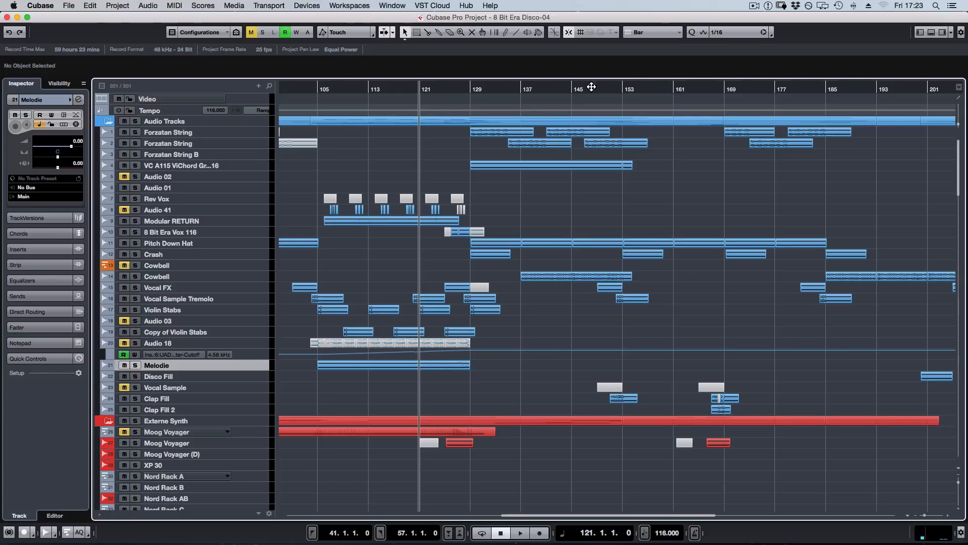
Place the playhead at bar 129 and solo both Forzatan String tracks together with Omnisphere track 1.
left_click(459, 91)
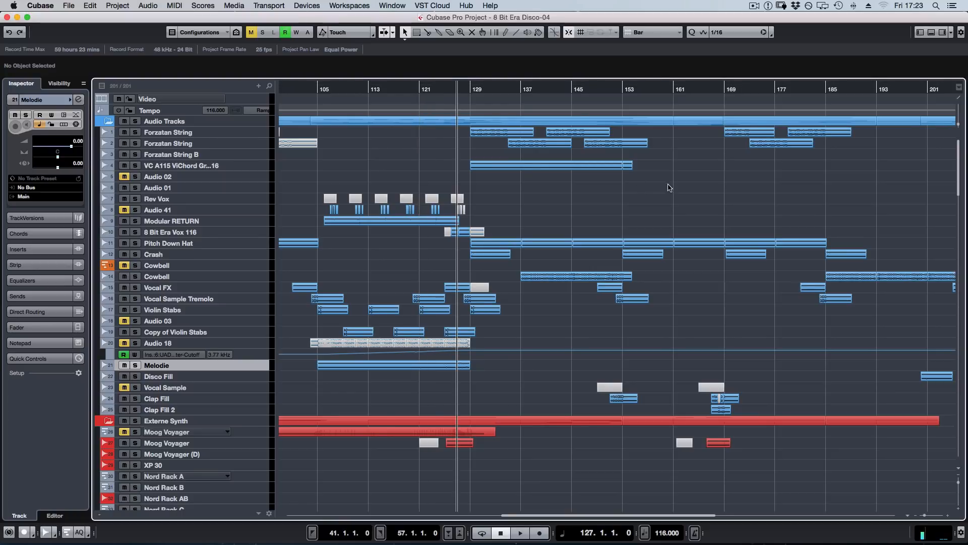
left_click(466, 91)
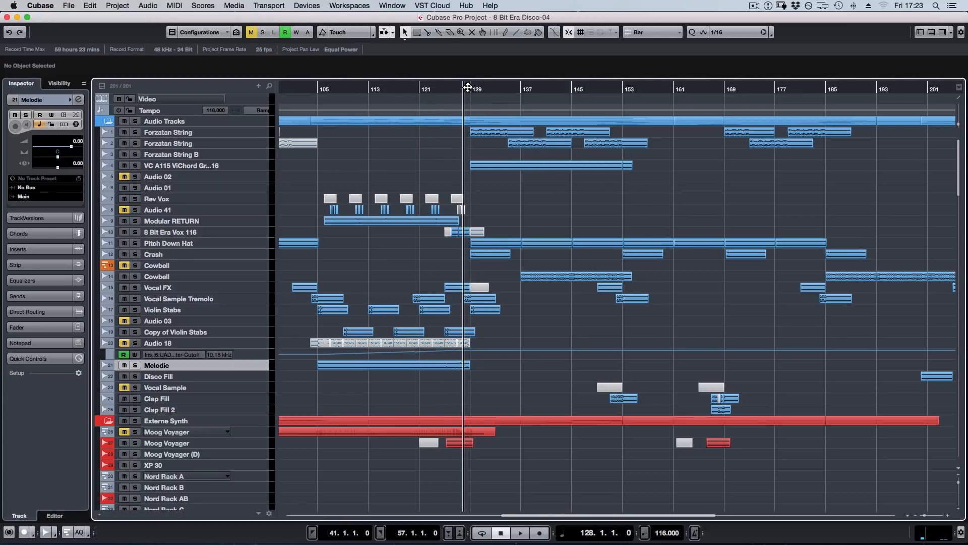
left_click(469, 88)
left_click(238, 131)
left_click(229, 144, "shift")
left_click(510, 177)
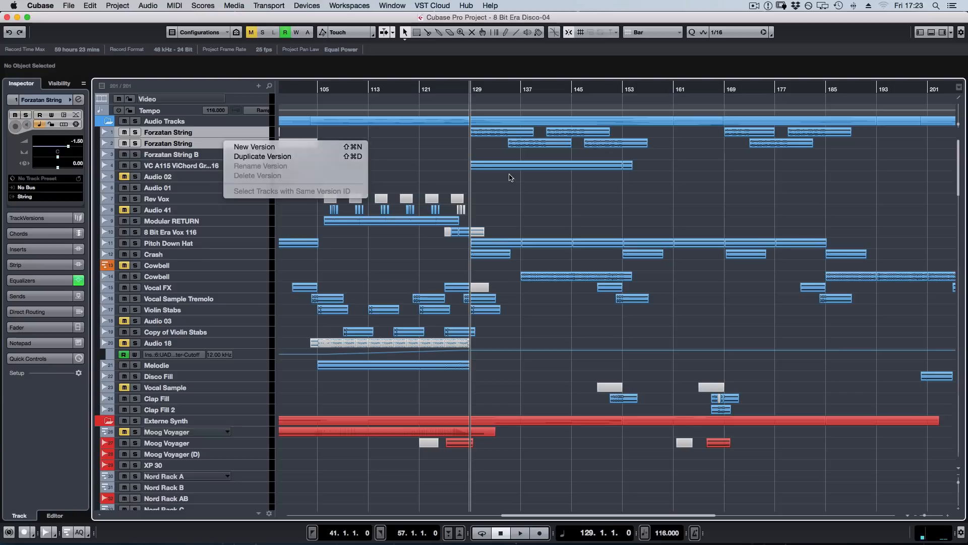
key("s")
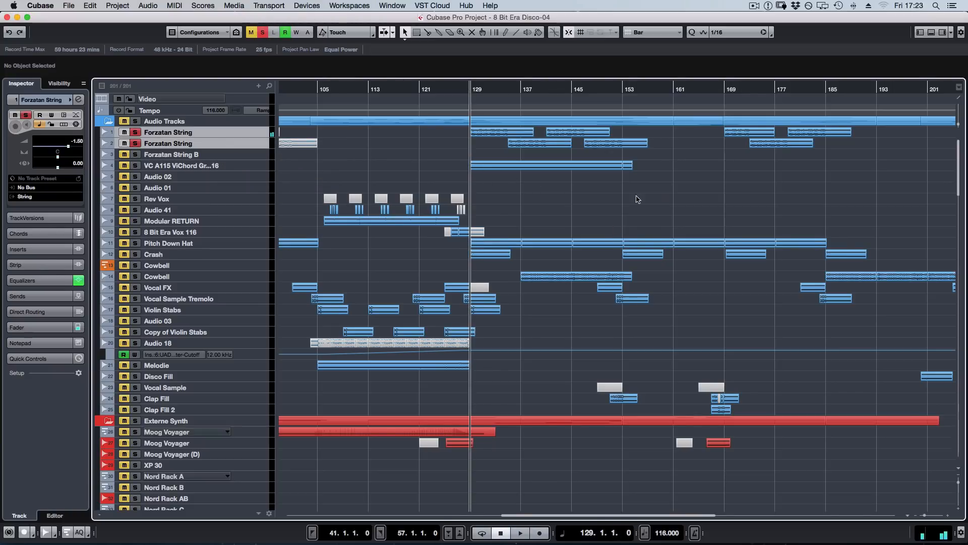
scroll(726, 259, "down", 20)
scroll(727, 259, "right", 3)
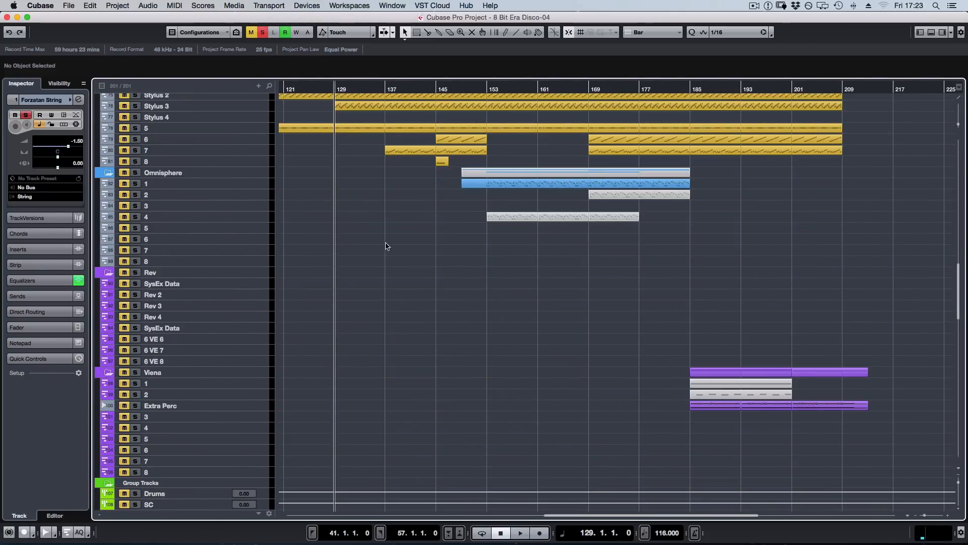
left_click(135, 183)
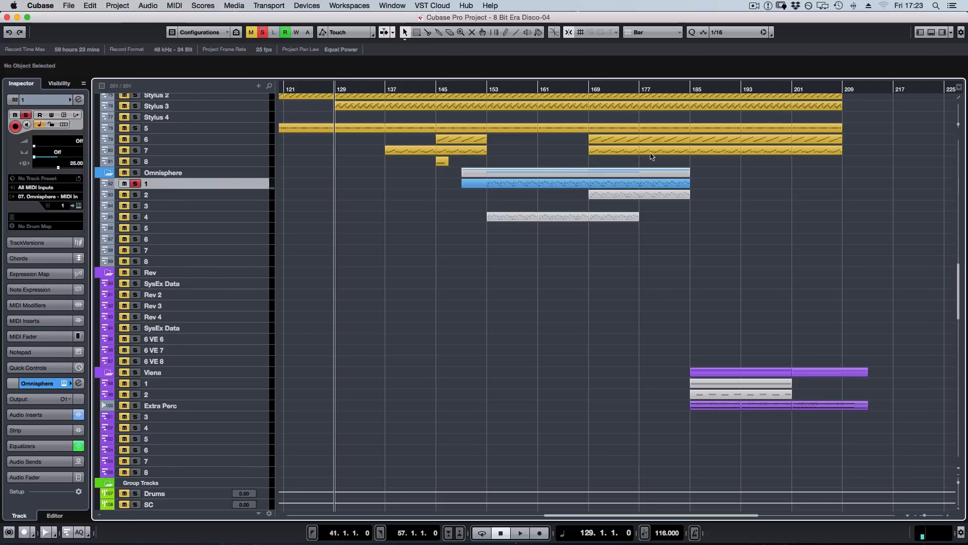
Clear all solos and play the full arrangement from bar 165.
scroll(630, 152, "up", 15)
scroll(592, 139, "up", 20)
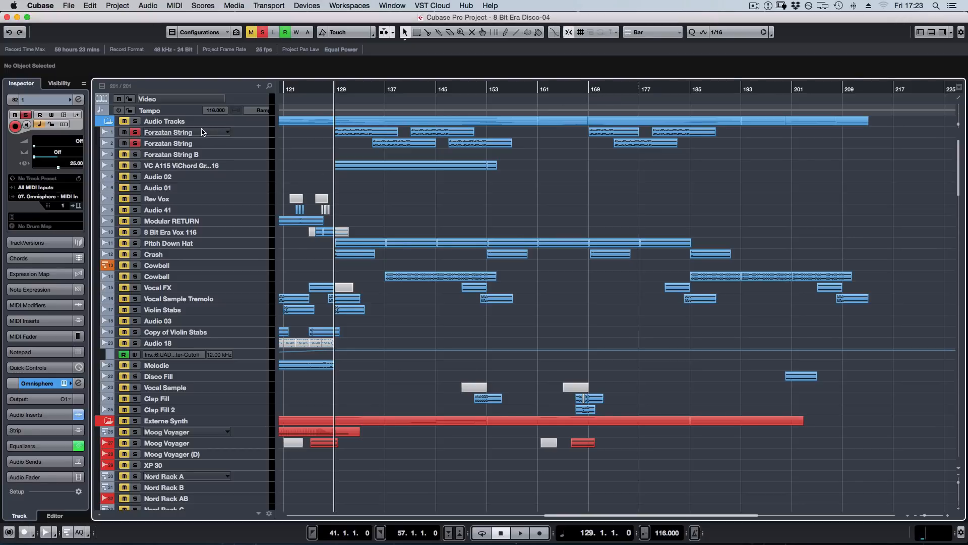
left_click(575, 91)
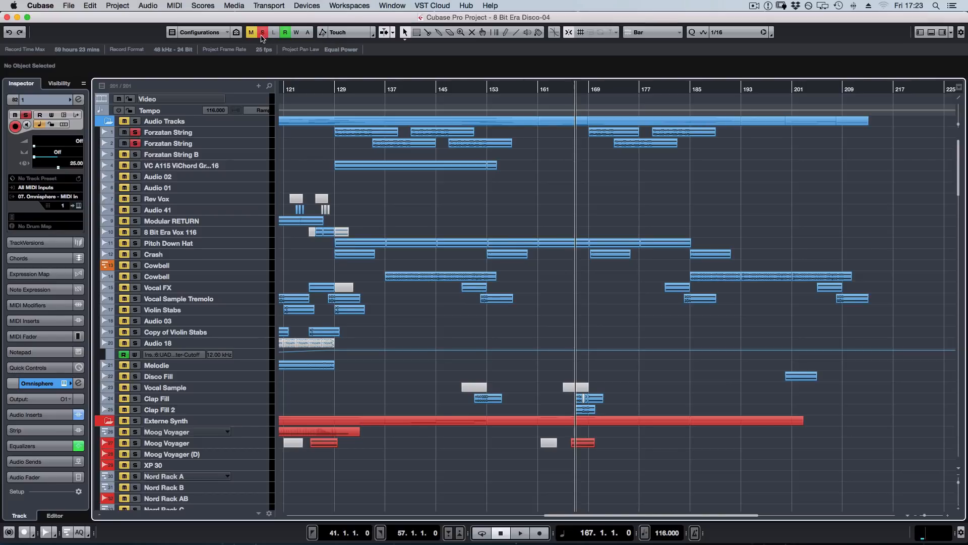
left_click(265, 34)
left_click(566, 90)
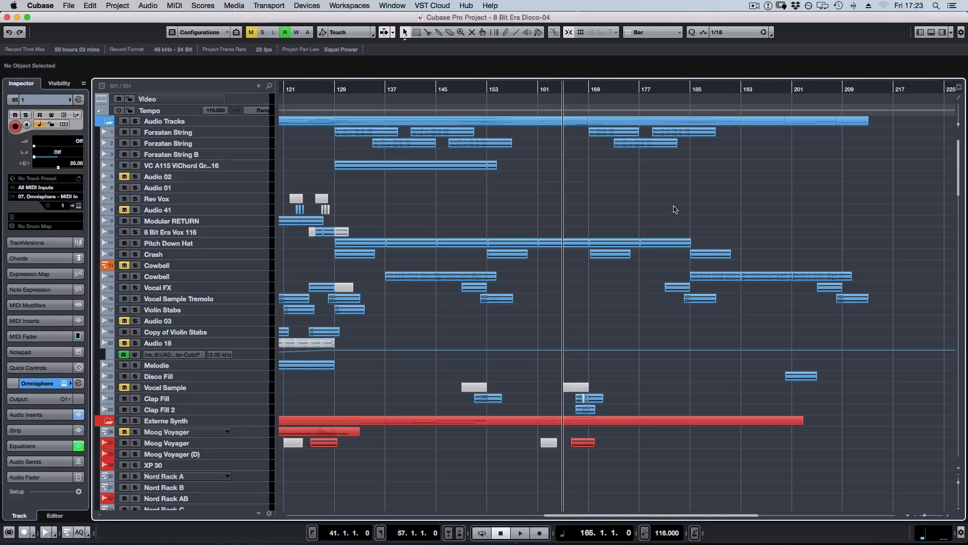
key("space")
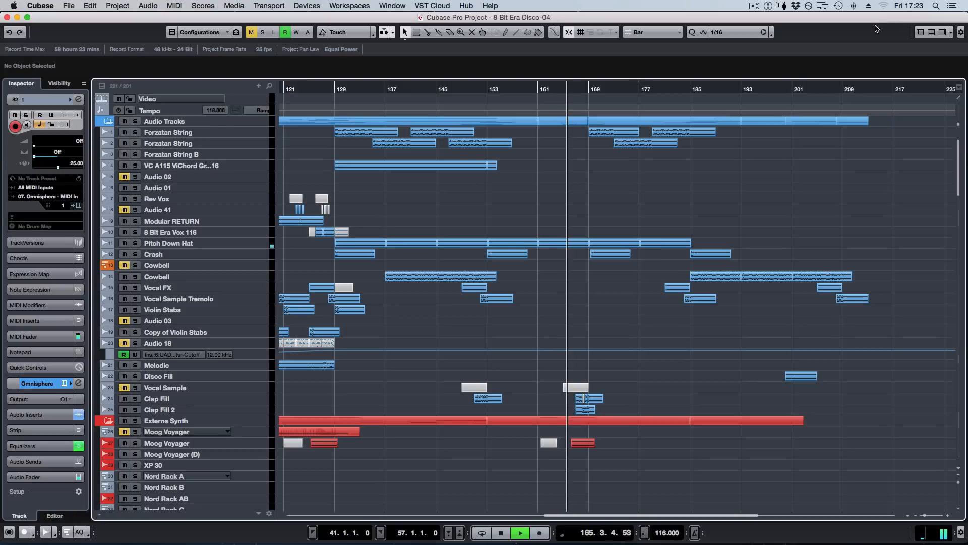
scroll(961, 169, "down", 2)
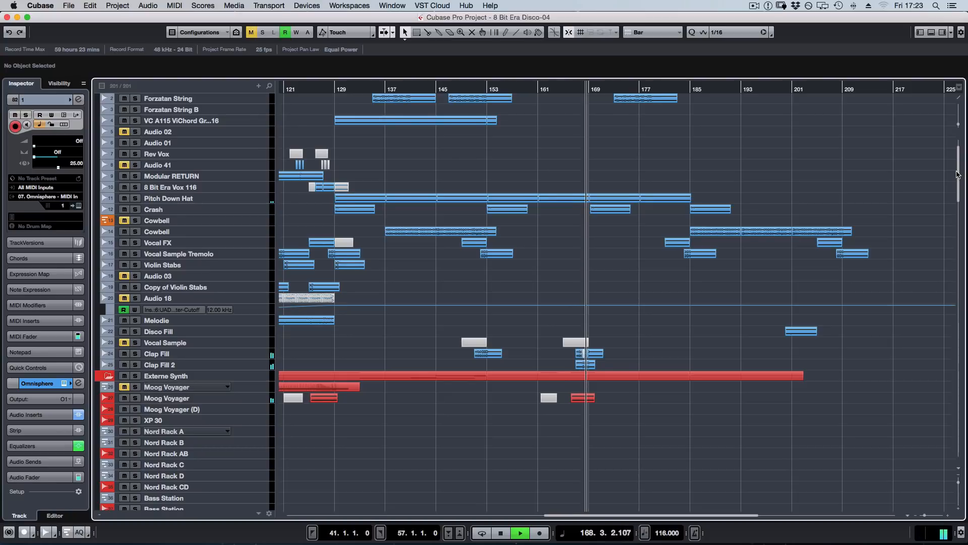
mouse_move(957, 174)
left_mouse_down()
mouse_move(958, 186)
mouse_move(958, 167)
left_mouse_up()
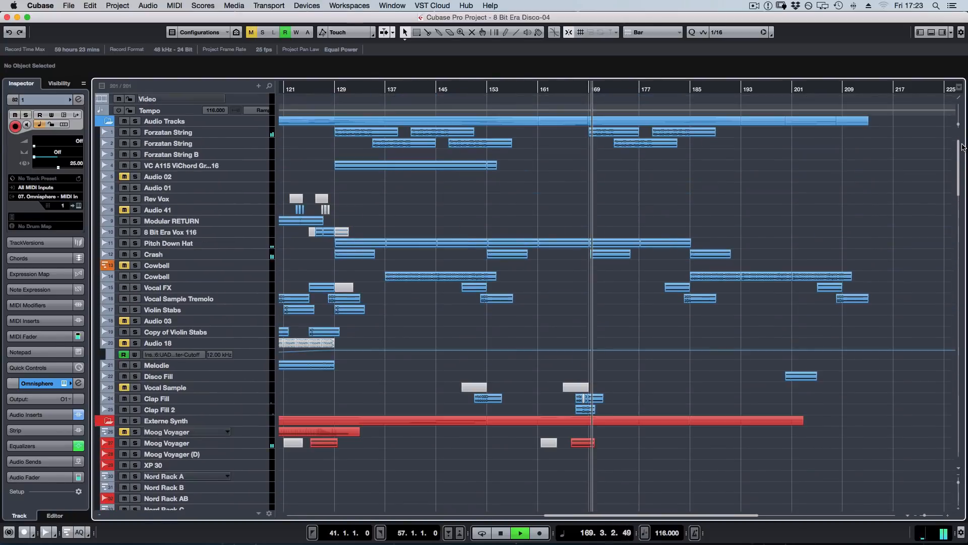
Solo both Forzatan String tracks and Omnisphere track 1 during playback to hear them together, and stop playback.
left_click(190, 133)
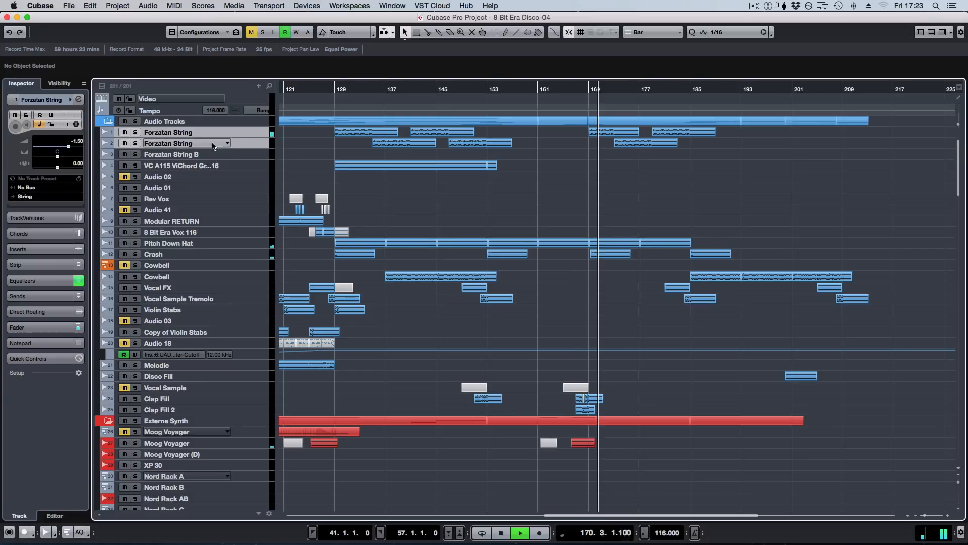
scroll(644, 217, "down", 10)
scroll(645, 217, "down", 11)
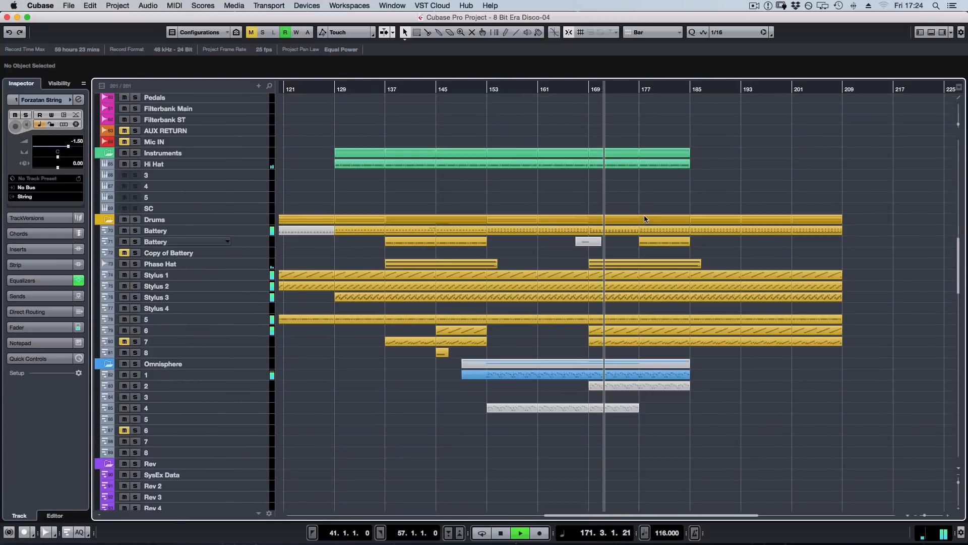
left_click(135, 375)
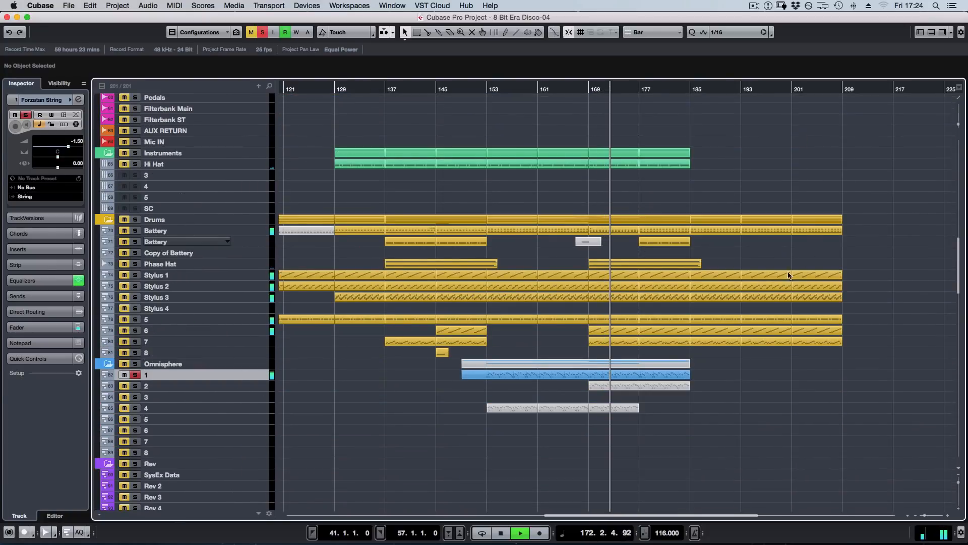
scroll(774, 281, "up", 20)
scroll(772, 284, "up", 1)
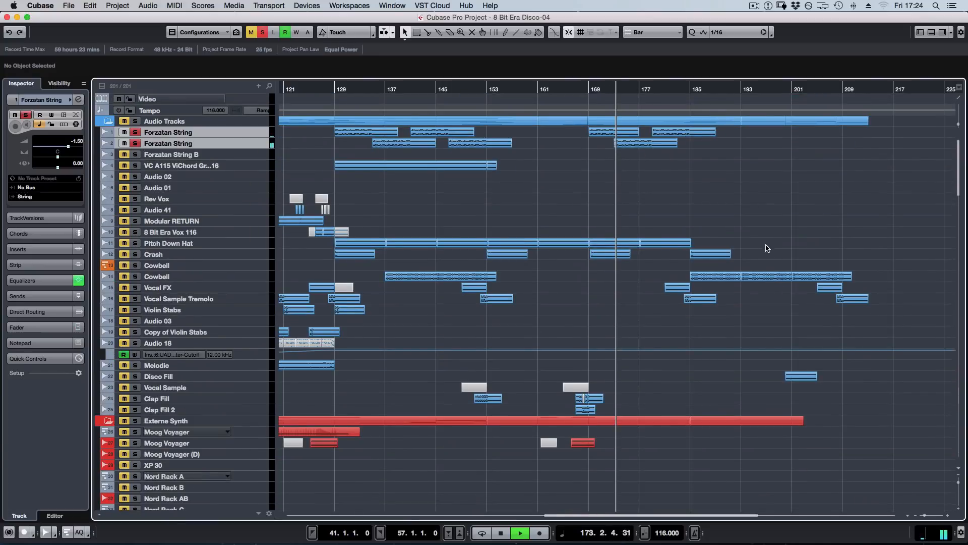
key("space")
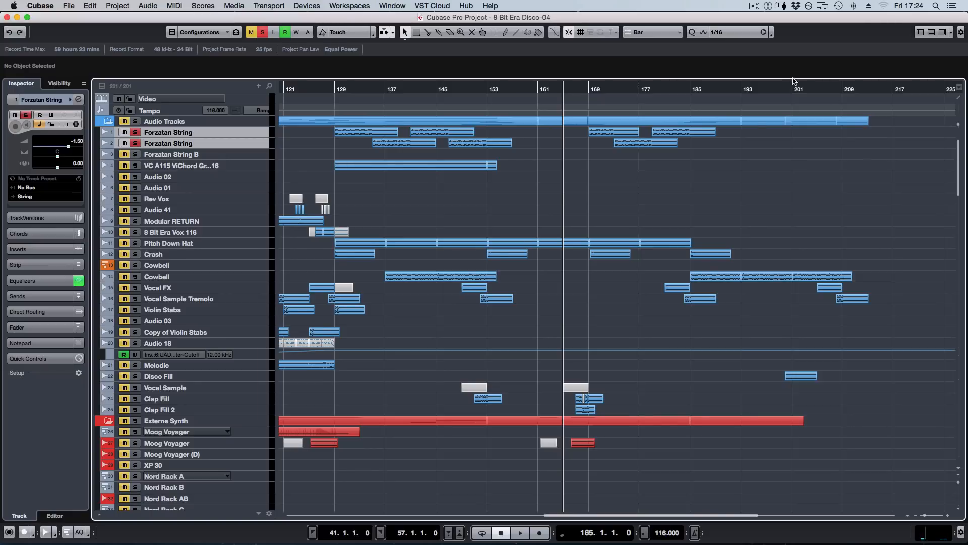
Unsolo both Forzatan String tracks and look through the tracks further down the project.
key("s")
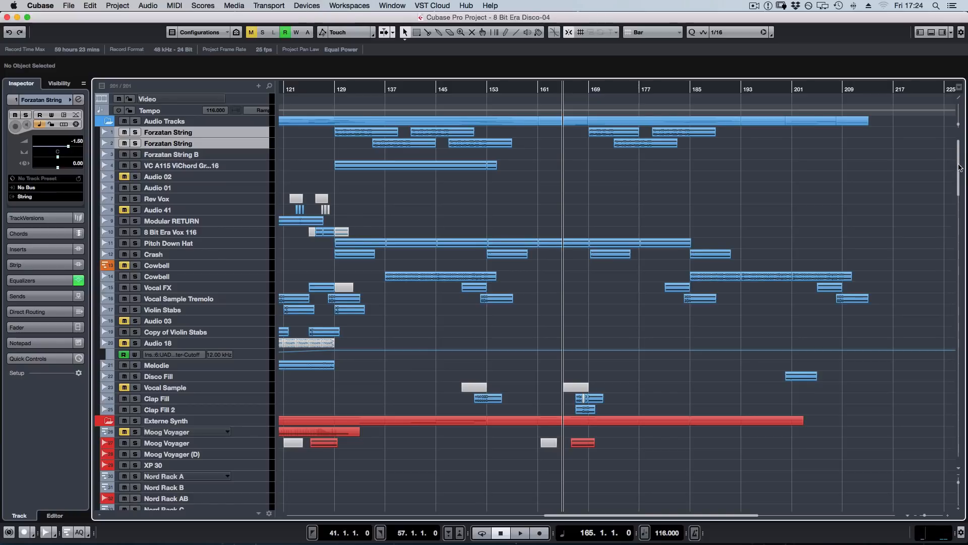
left_click_drag(960, 168, 941, 218)
scroll(944, 223, "down", 10)
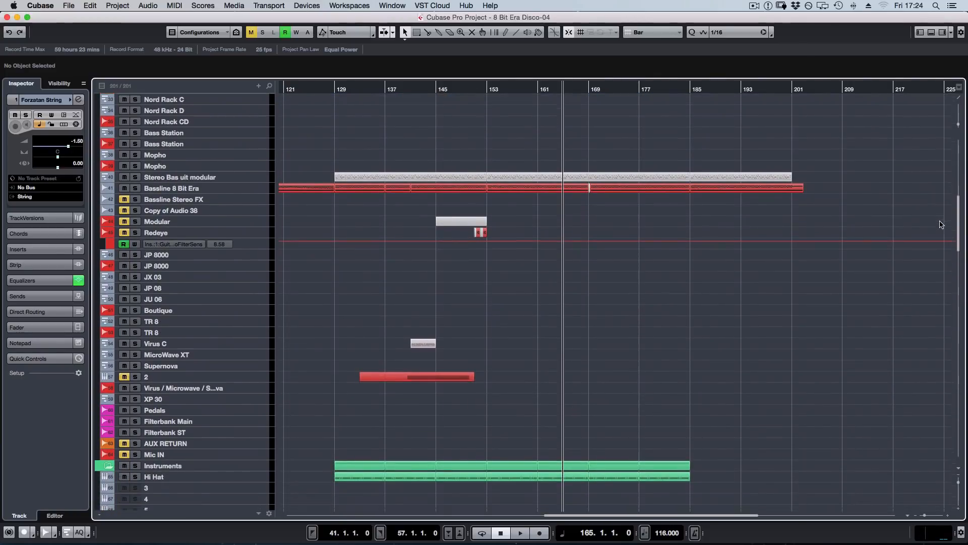
scroll(941, 262, "up", 20)
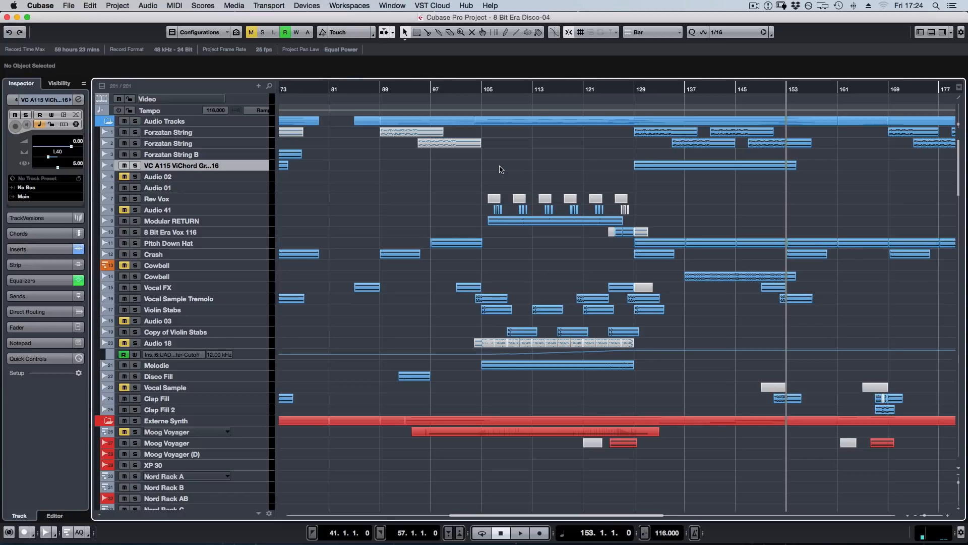
Play the arrangement from bar 103 and solo the Vocal Sample Tremolo track during playback.
left_click(475, 88)
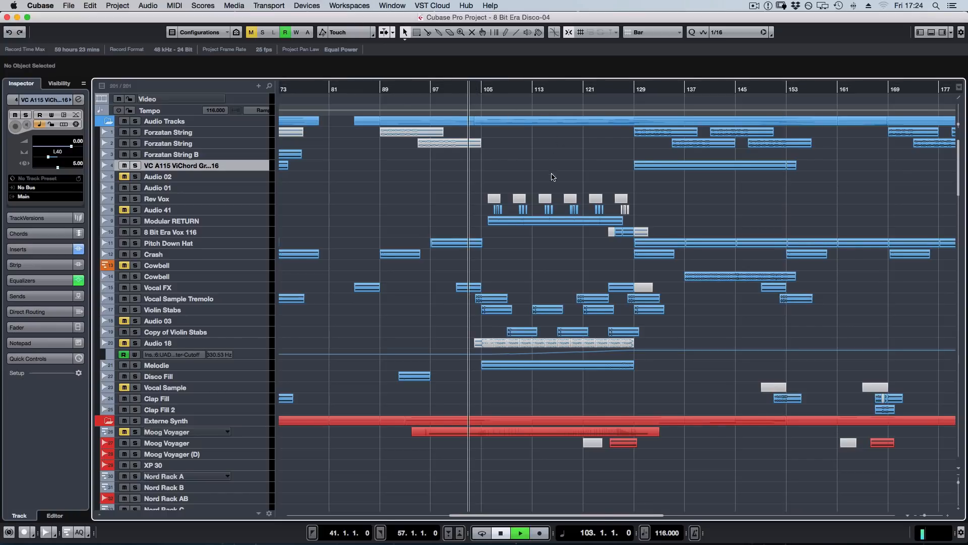
key("space")
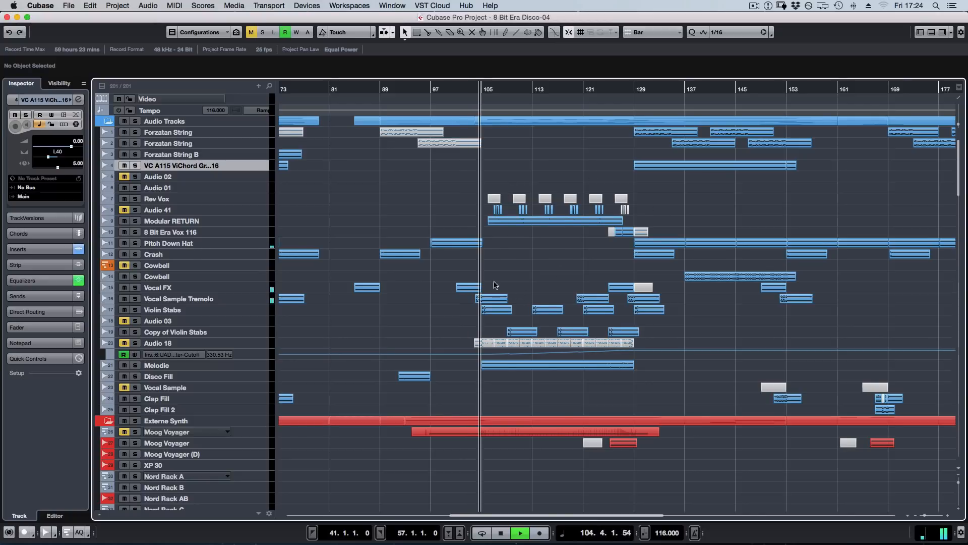
left_click(178, 302)
key("s")
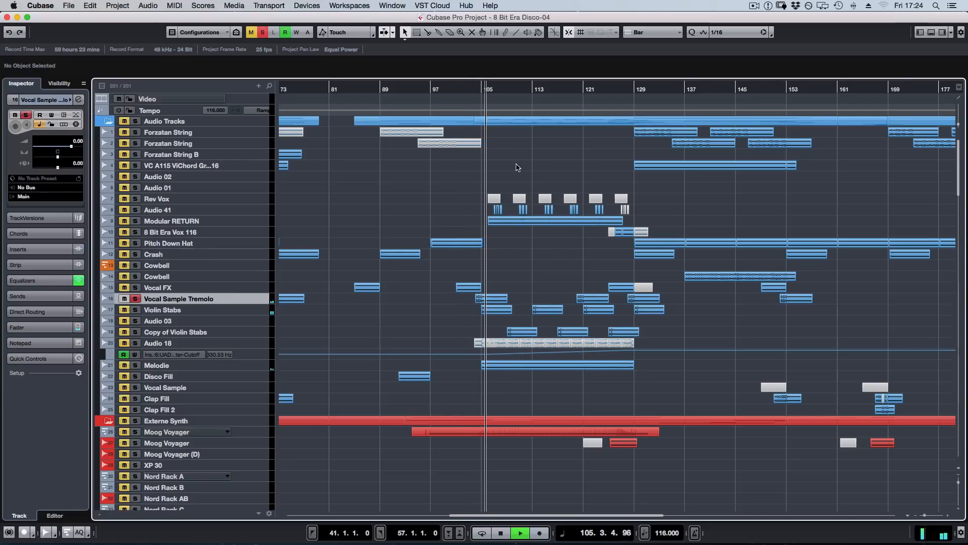
Enlarge the Vocal Sample Tremolo track, audition its clip repeatedly from bar 104, and restore the track height.
key("z")
key("space")
left_click_drag(478, 89, 548, 299)
key("space")
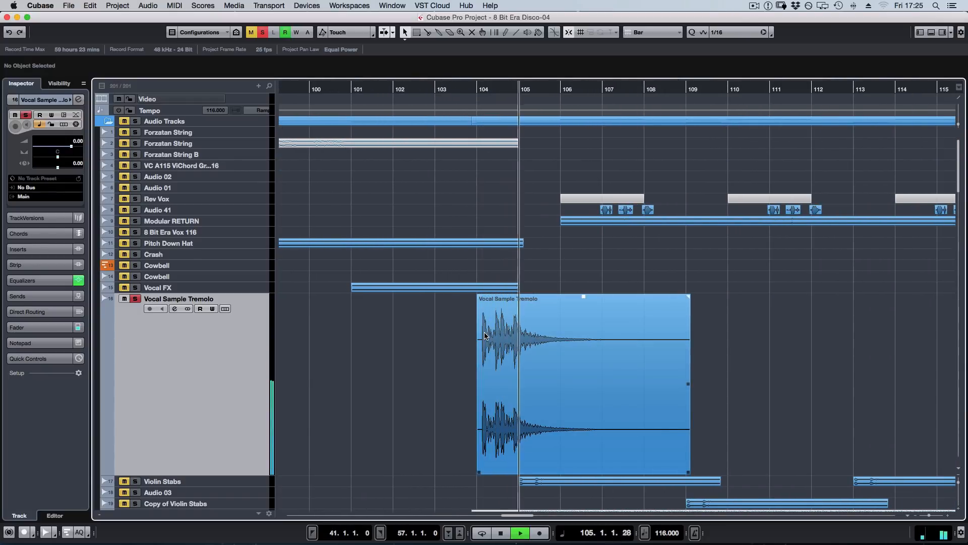
key("space")
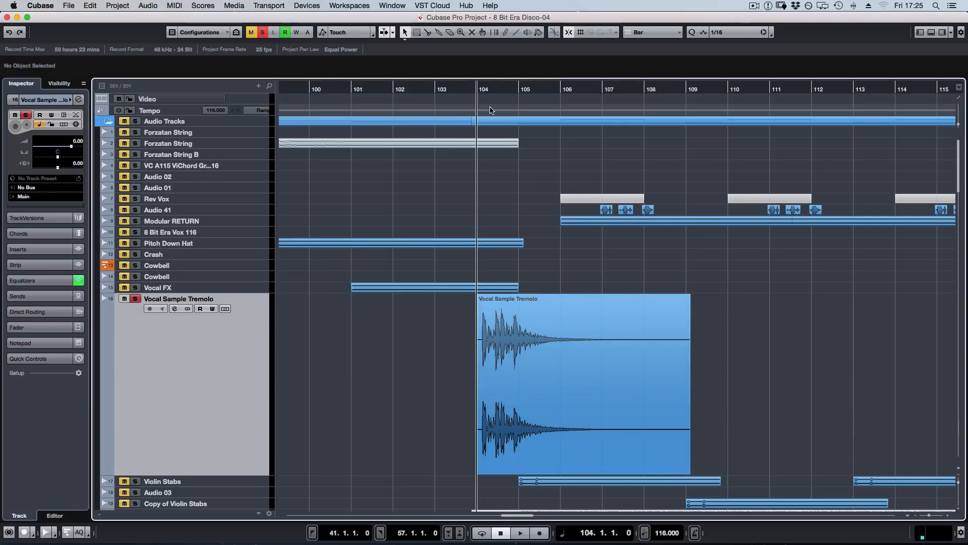
key("space")
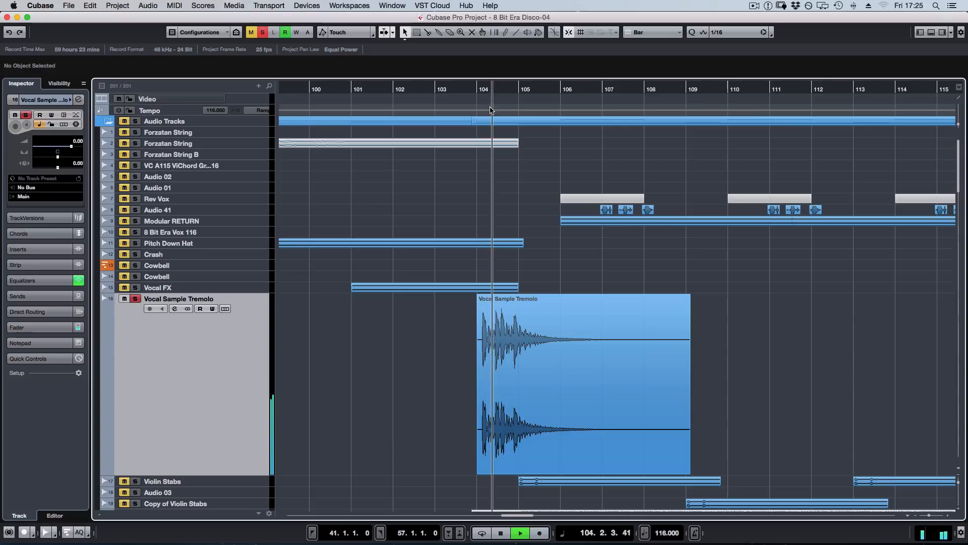
key("space")
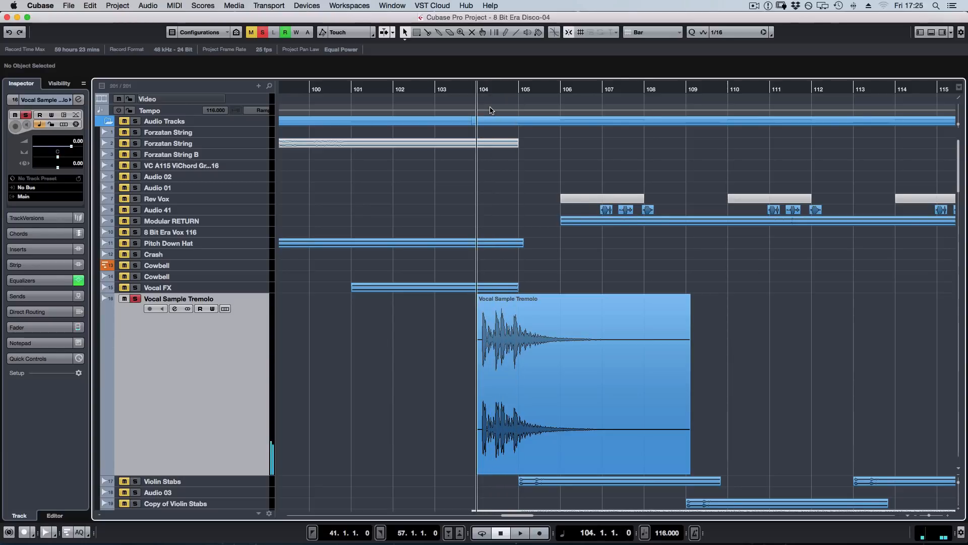
key("z")
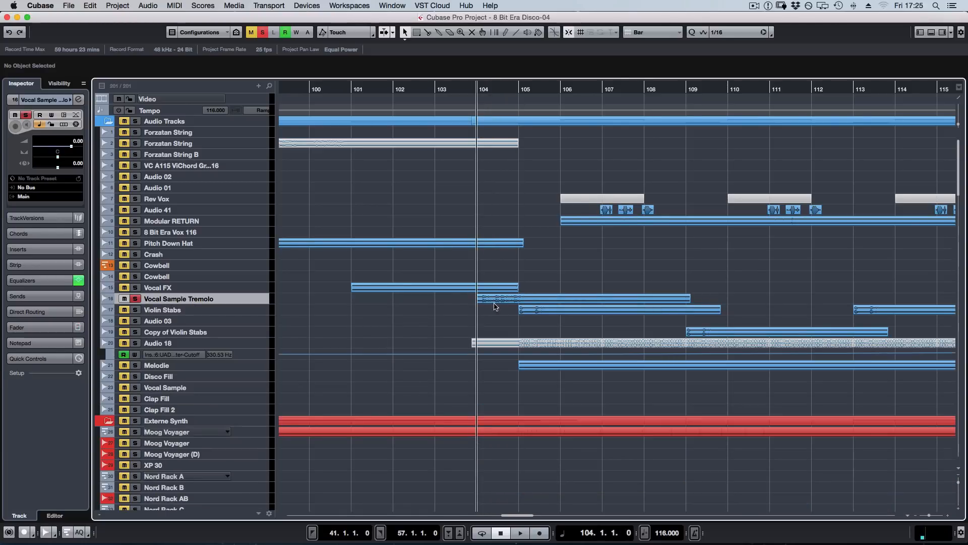
Select the Vocal Sample Tremolo clip at bar 104, audition it with the track enlarged, and unsolo the track.
left_click(563, 299)
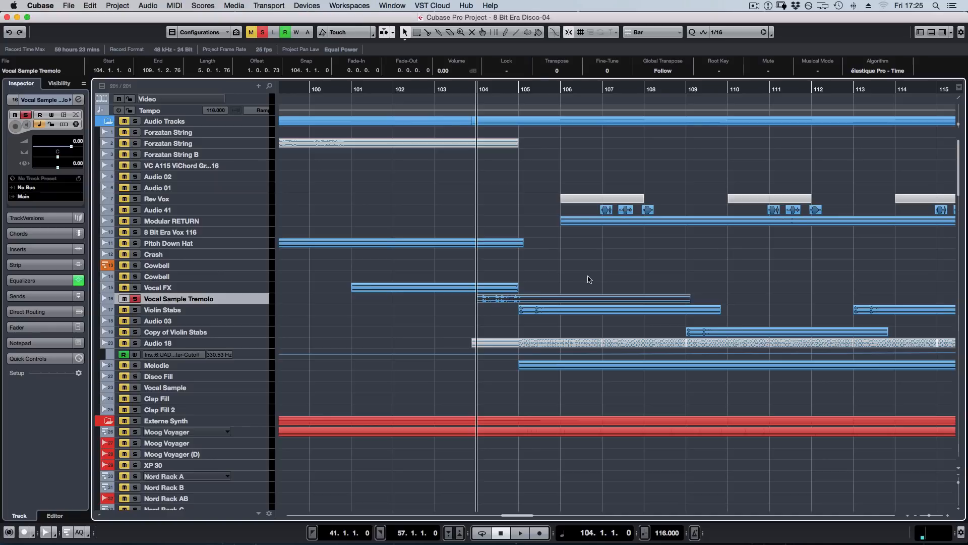
key("z")
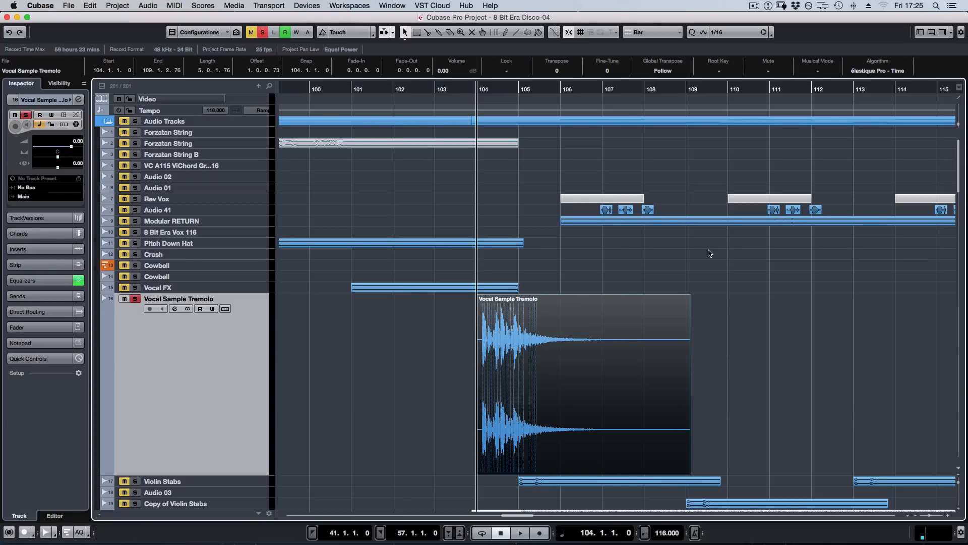
key("space")
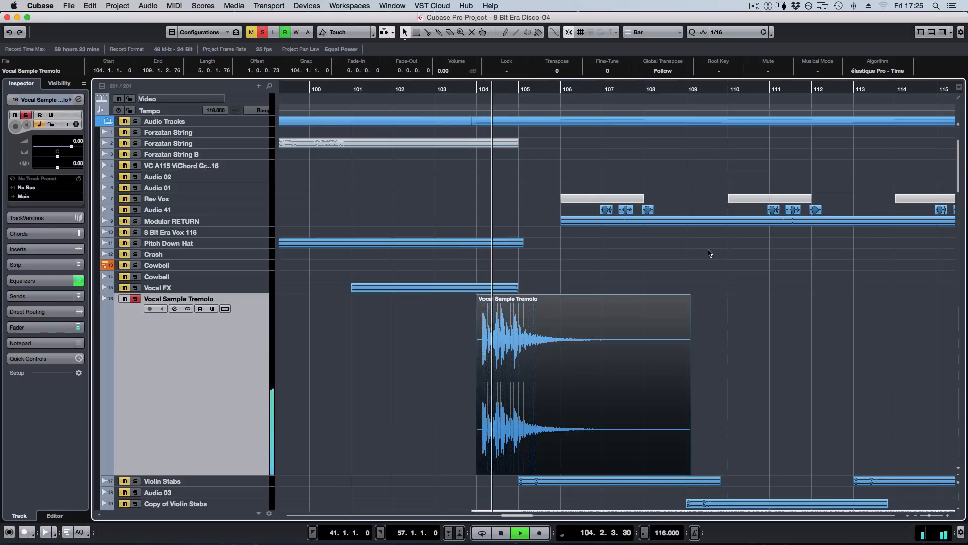
key("space")
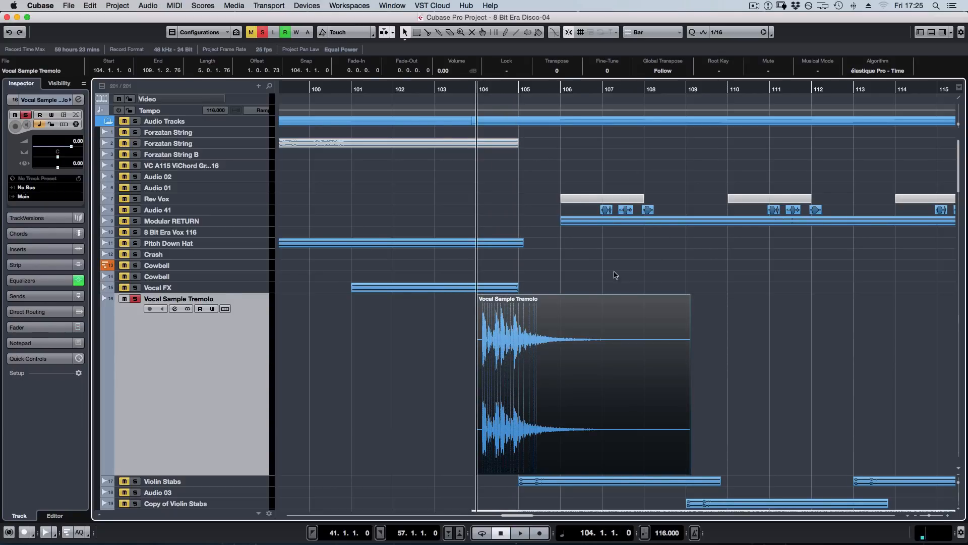
key("s")
key("z")
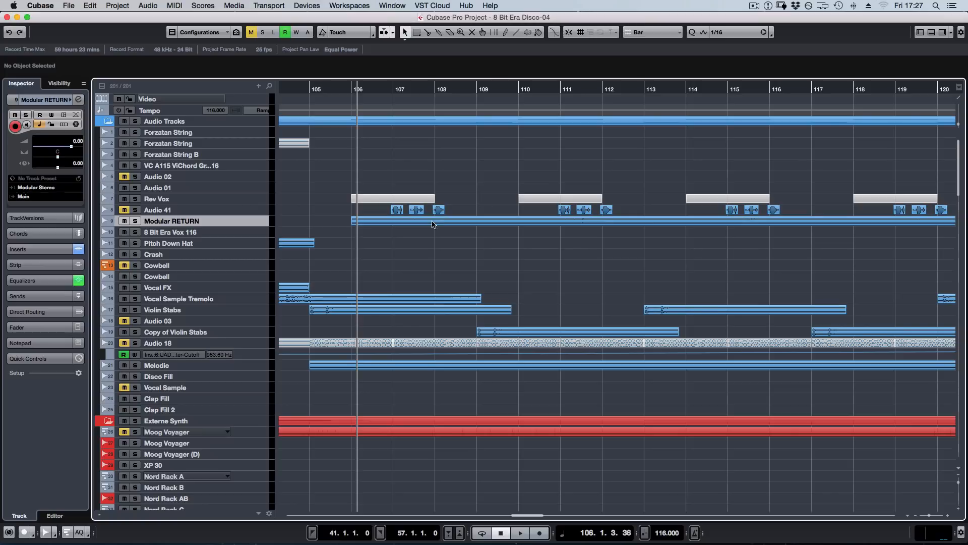
Enlarge the Audio 41 track and solo it.
key("z")
left_click(227, 210)
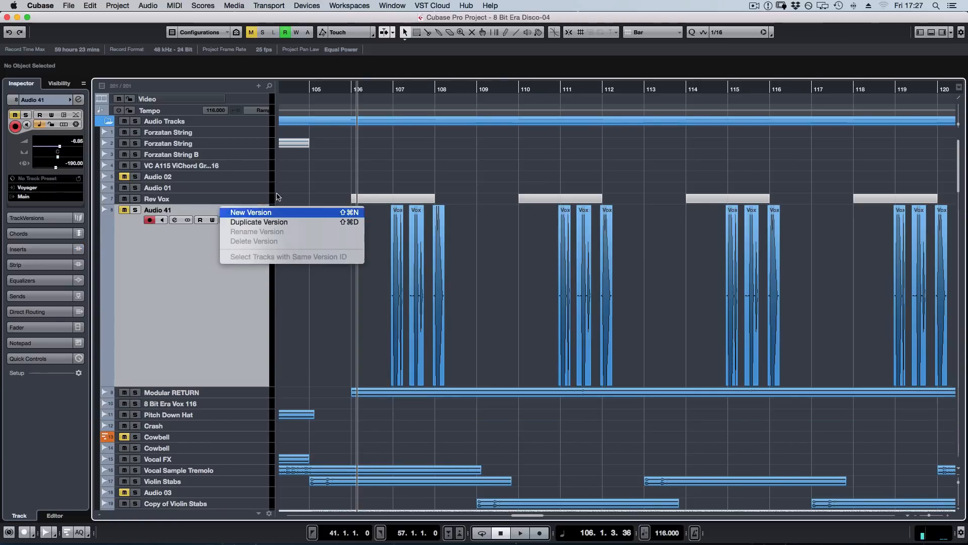
left_click(578, 207)
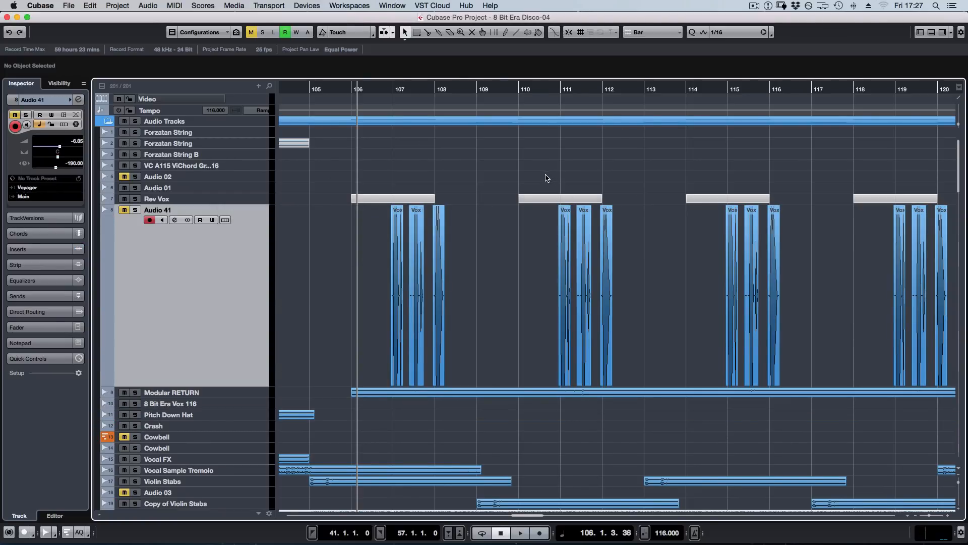
key("s")
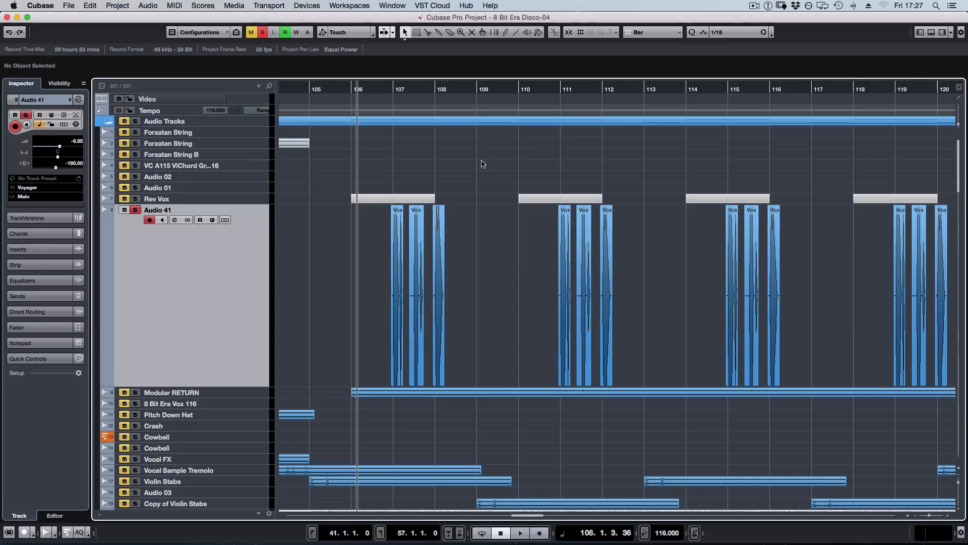
Audition the first Vox 8, Vox Bit and Vox Era clips on Audio 41 from bar 106, and restore the track height.
key("h")
key("h")
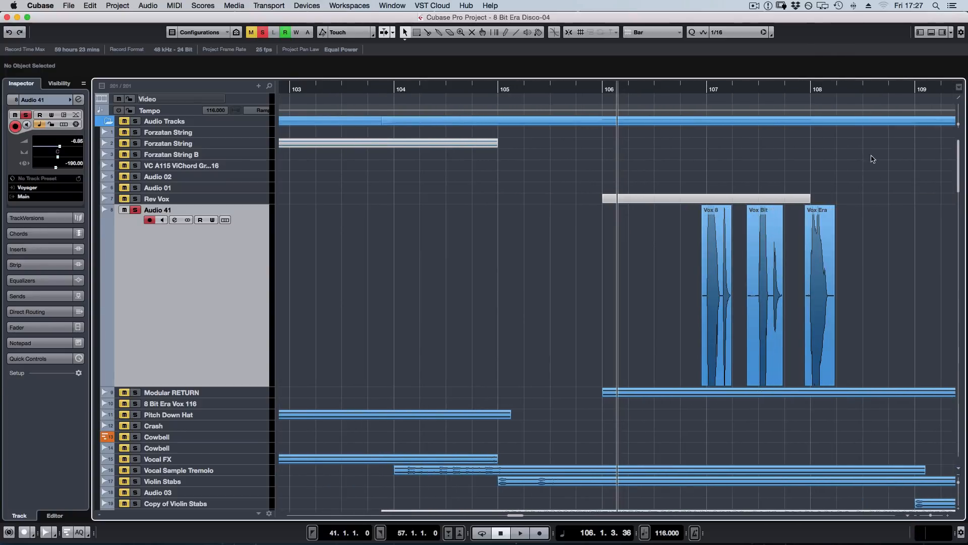
key("KP_Add")
key("KP_Subtract")
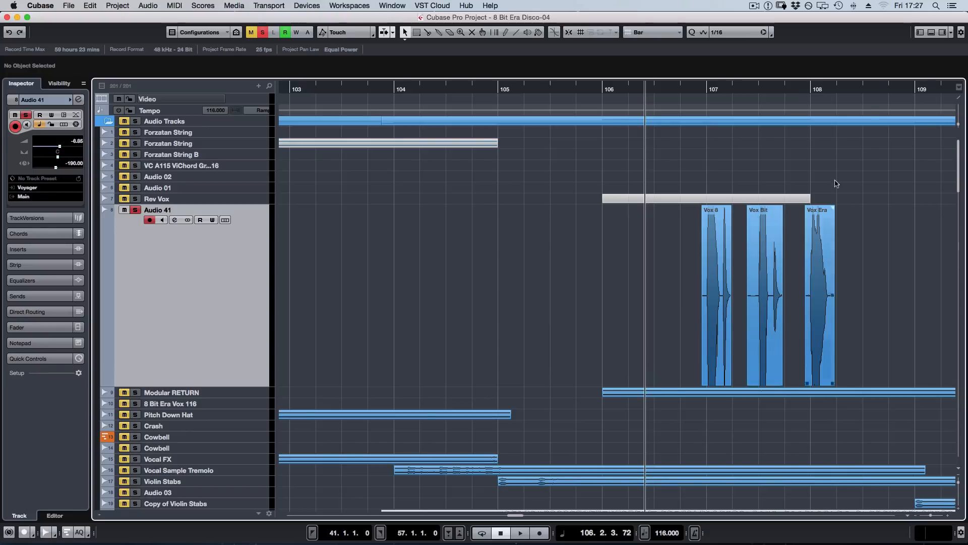
scroll(836, 184, "right", 5)
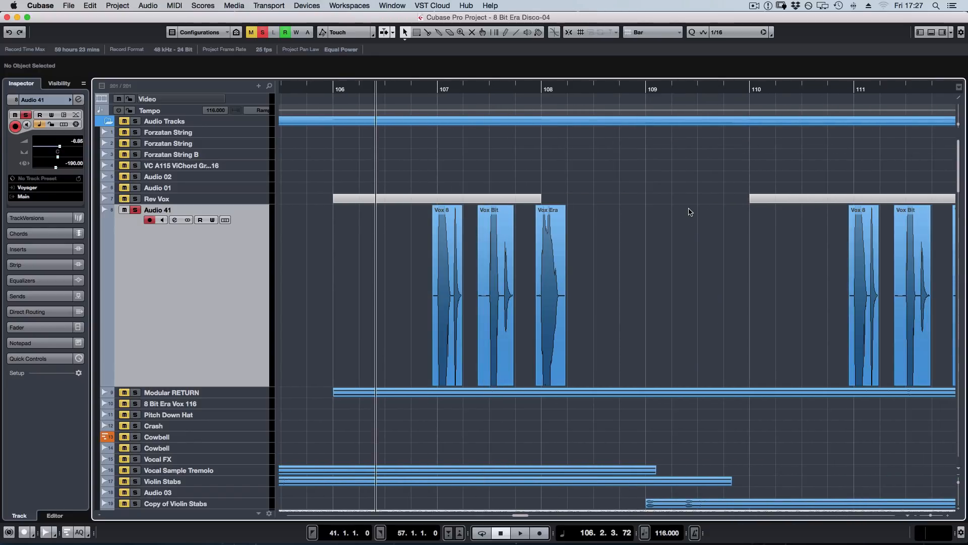
key("space")
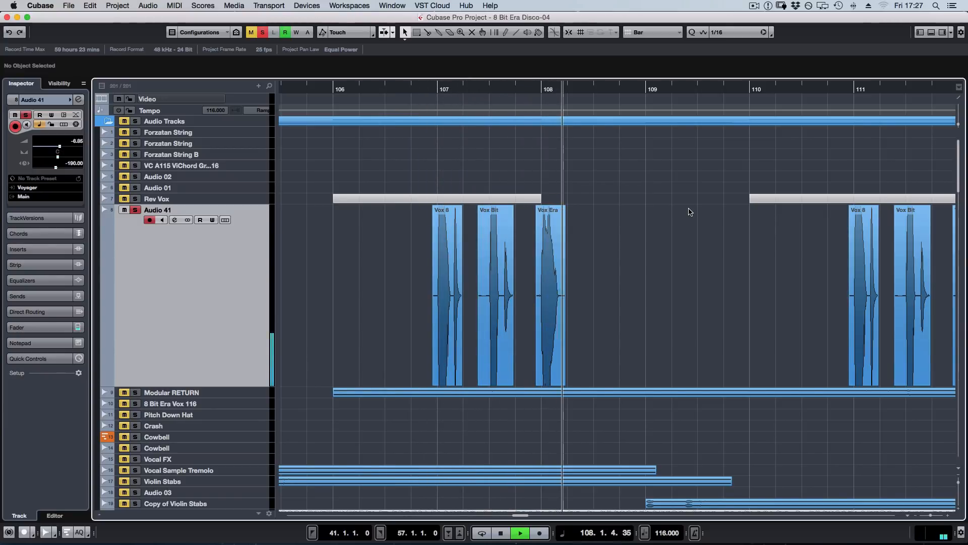
key("space")
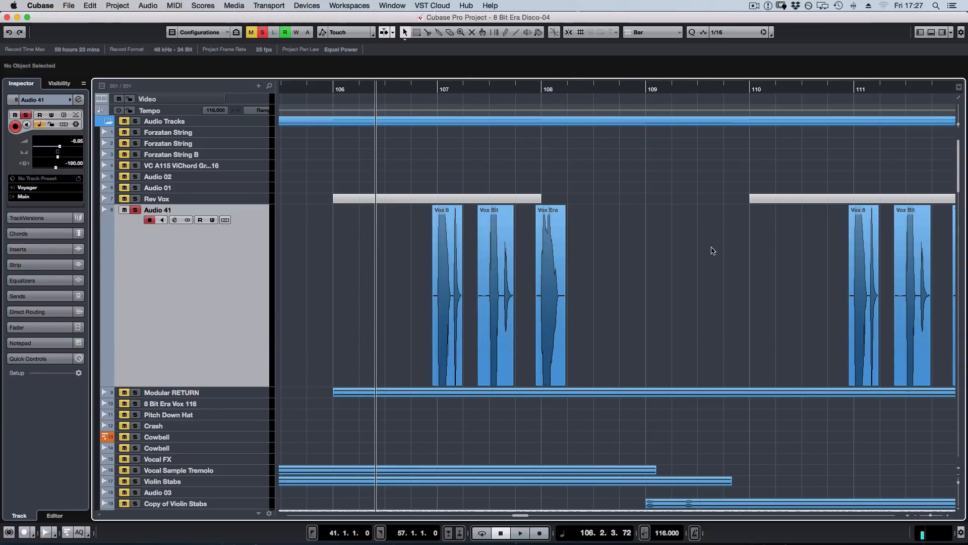
key("super+alt+e")
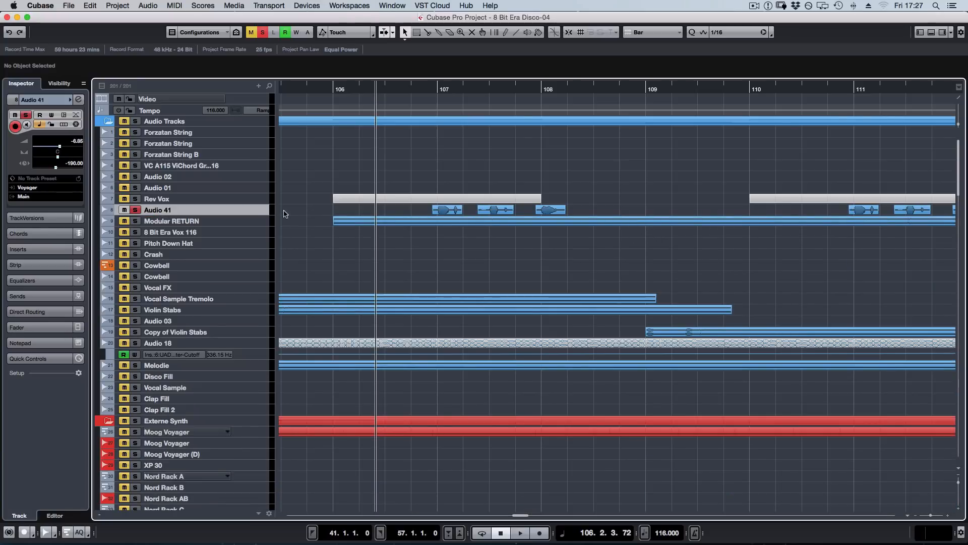
Solo and enlarge the Modular RETURN track instead of Audio 41, and place the playhead just before bar 107.
left_click(221, 221)
left_click(408, 176)
key("super+alt+e")
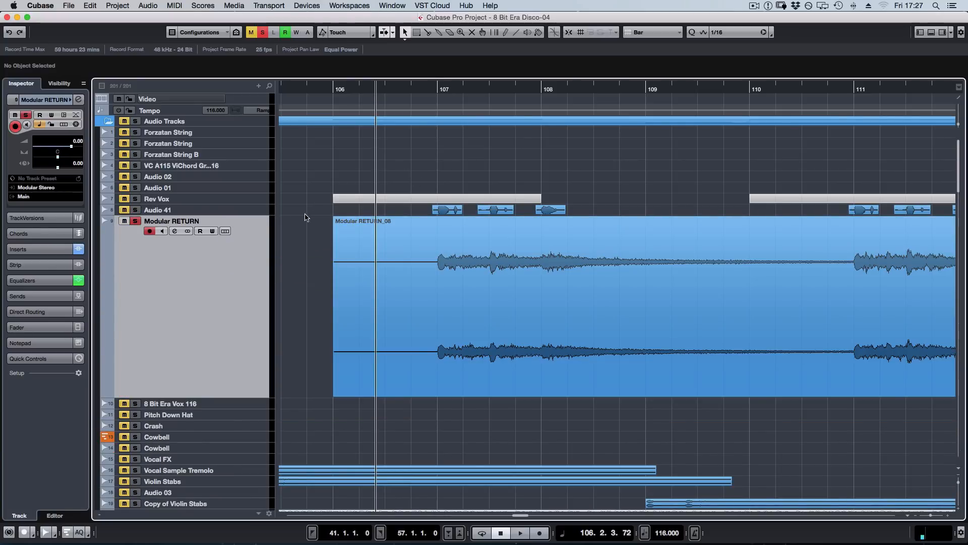
left_click(416, 87)
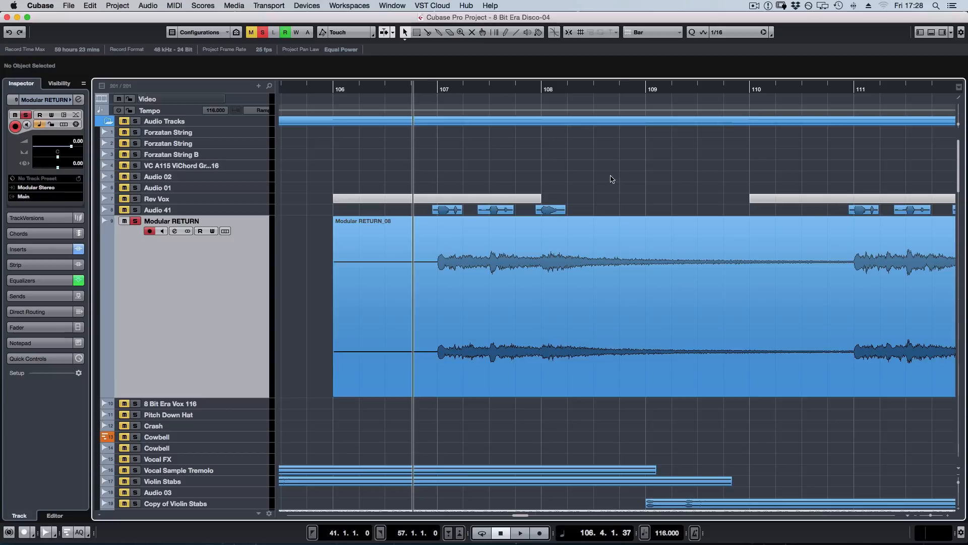
Briefly select the first three Vox clips on Audio 41, and audition the Modular RETURN recording from just before bar 107 through bar 112.
left_click_drag(411, 211, 578, 214)
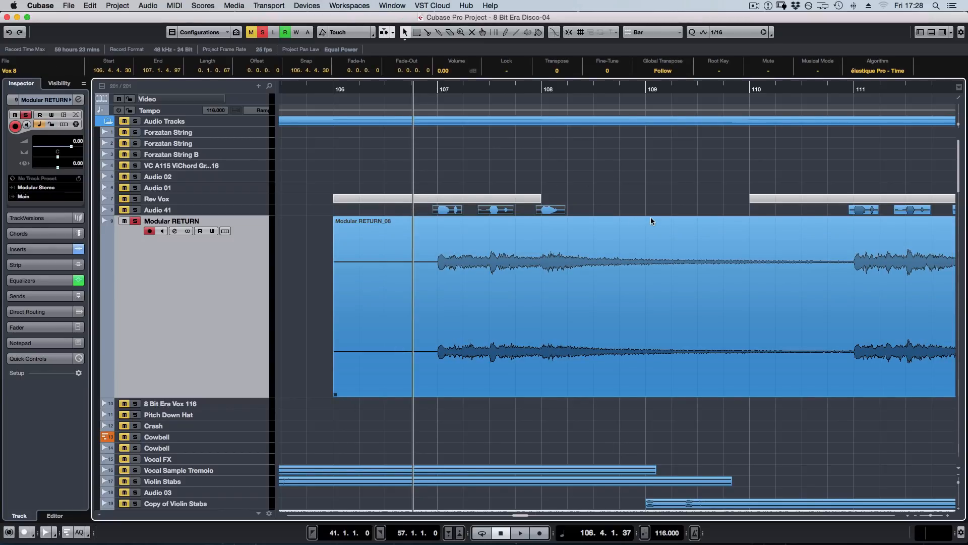
left_click(676, 179)
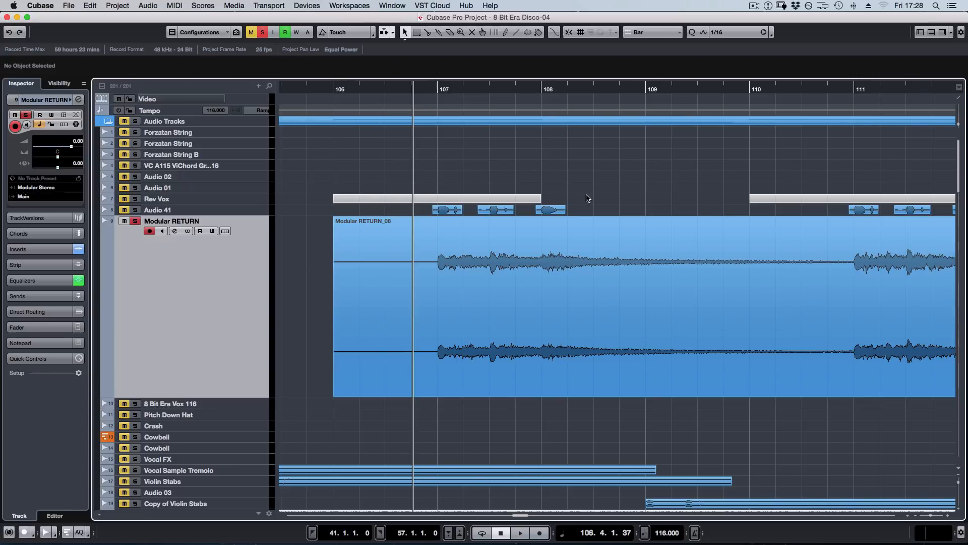
scroll(584, 203, "left", 5)
key("h")
key("g")
key("g")
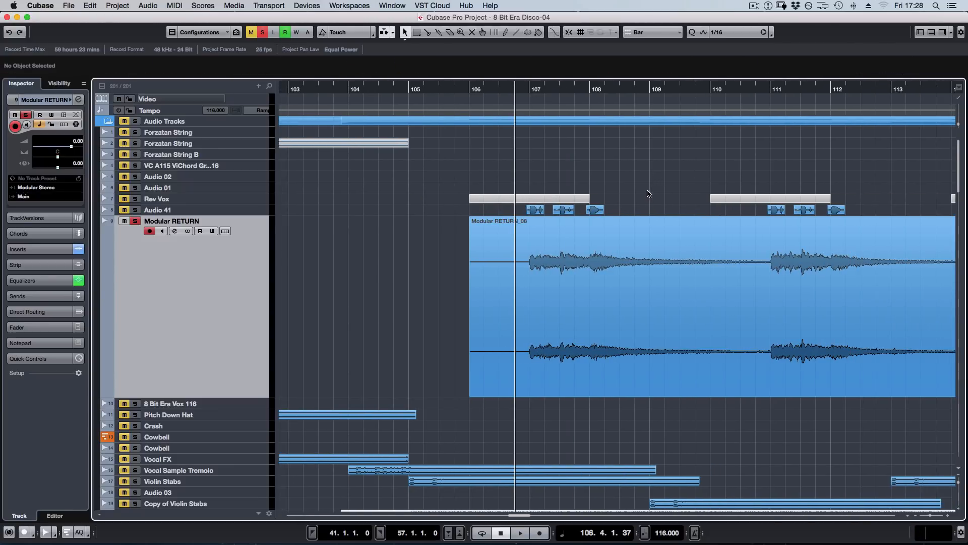
key("space")
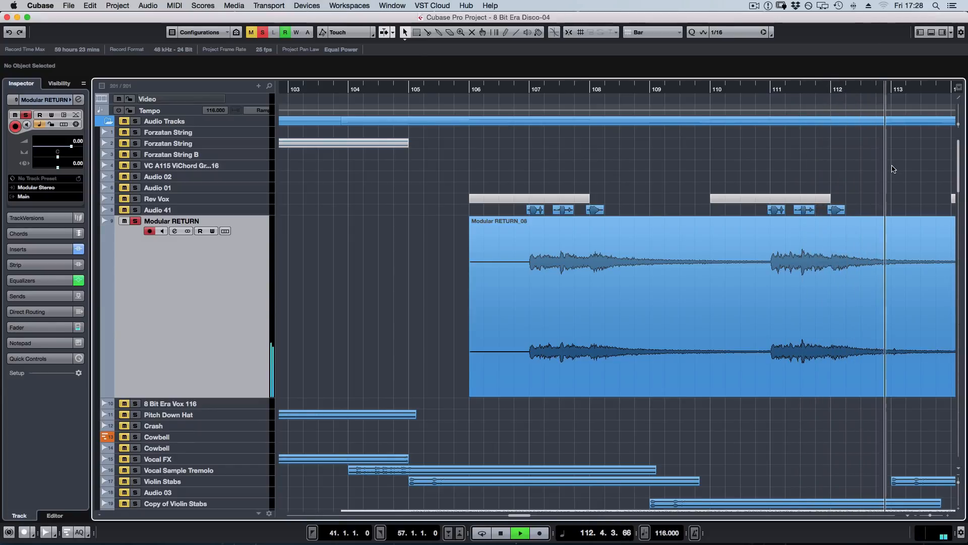
key("space")
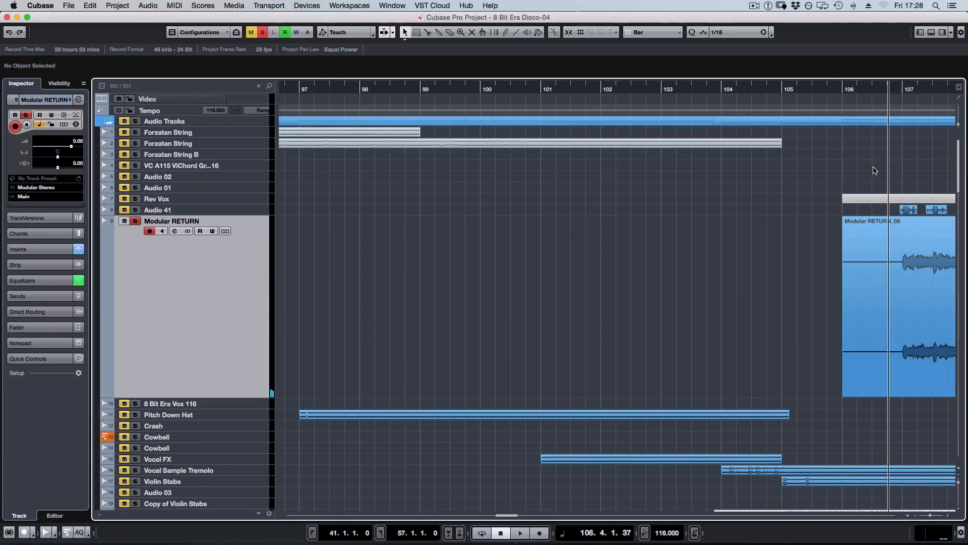
scroll(877, 172, "right", 5)
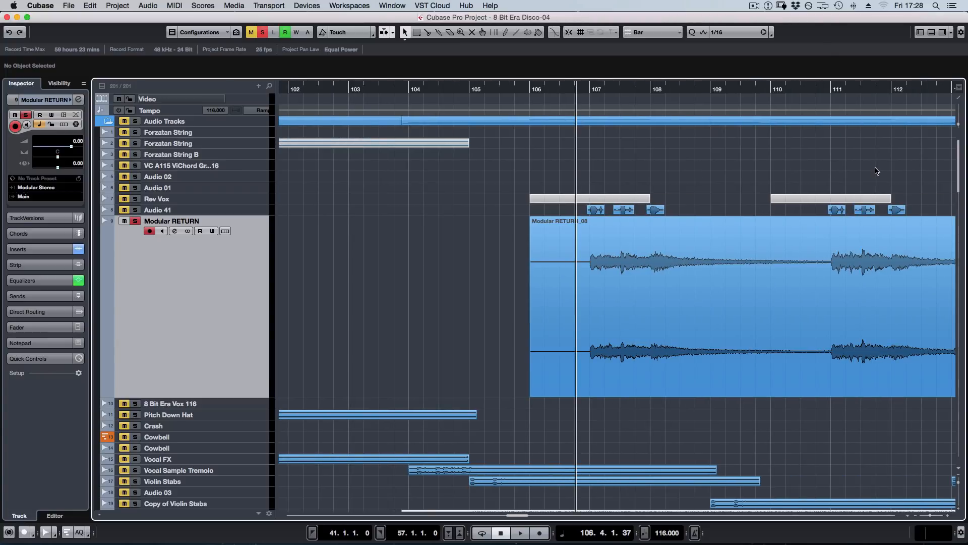
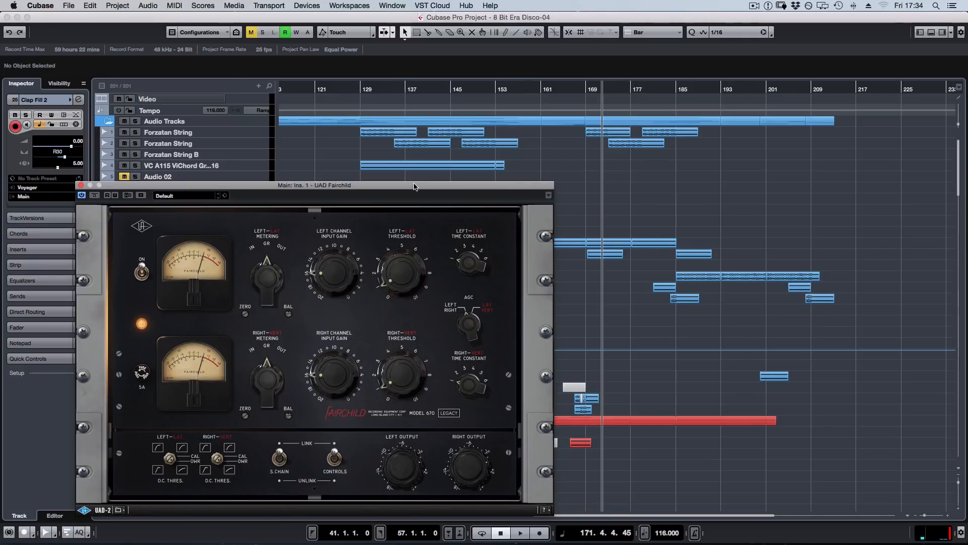
Play the mix through the UAD Fairchild compressor on the Main output from just after bar 188.
left_click(694, 89)
key("space")
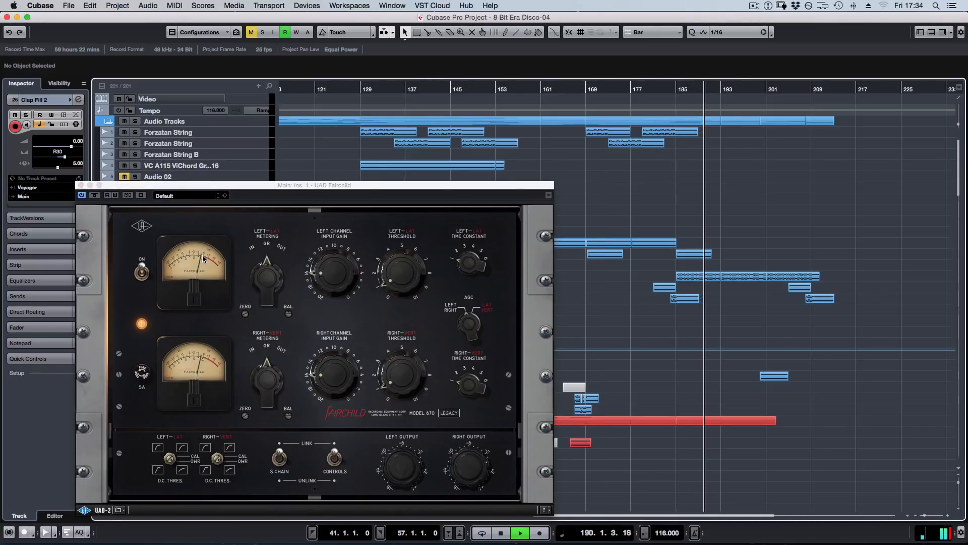
key("space")
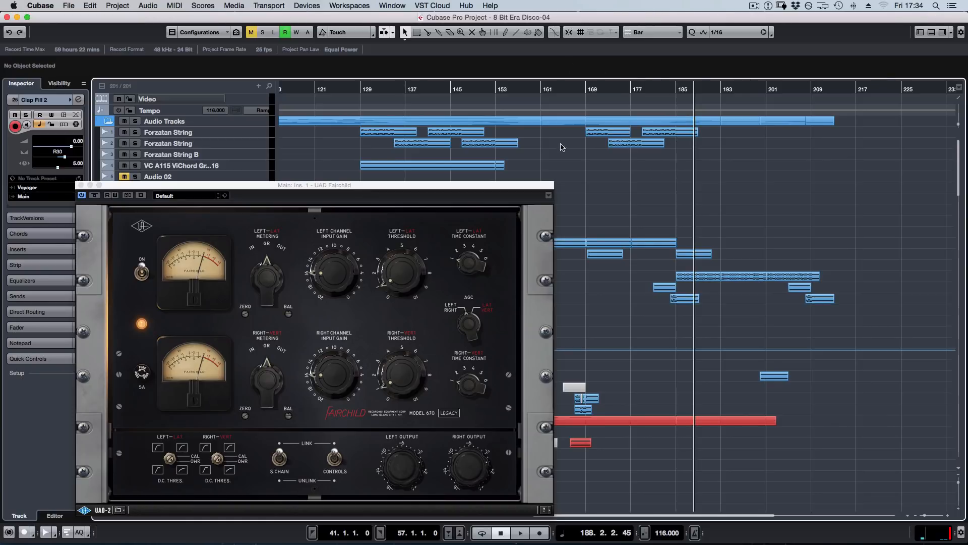
Compare the playing mix with the Fairchild bypassed and active, stop playback and close the plug-in window.
key("space")
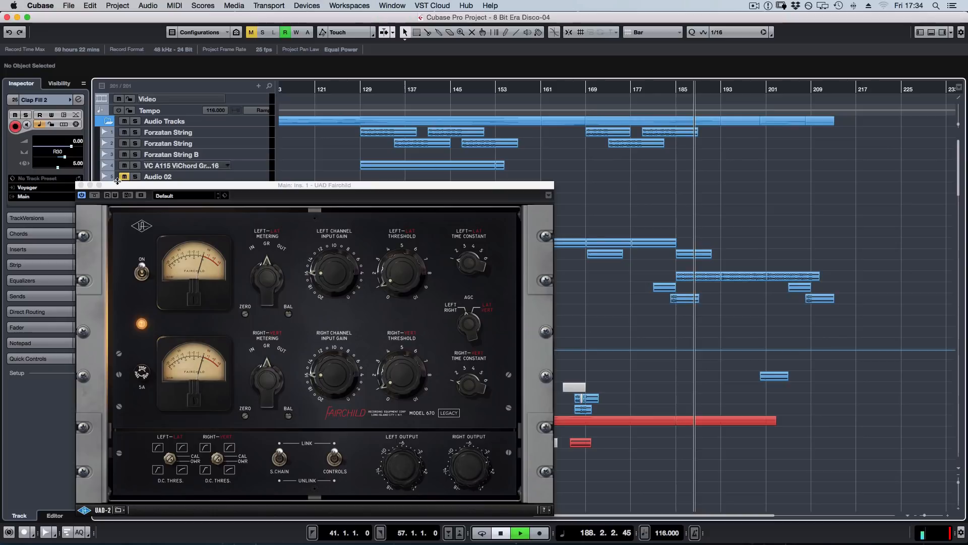
left_click(95, 196)
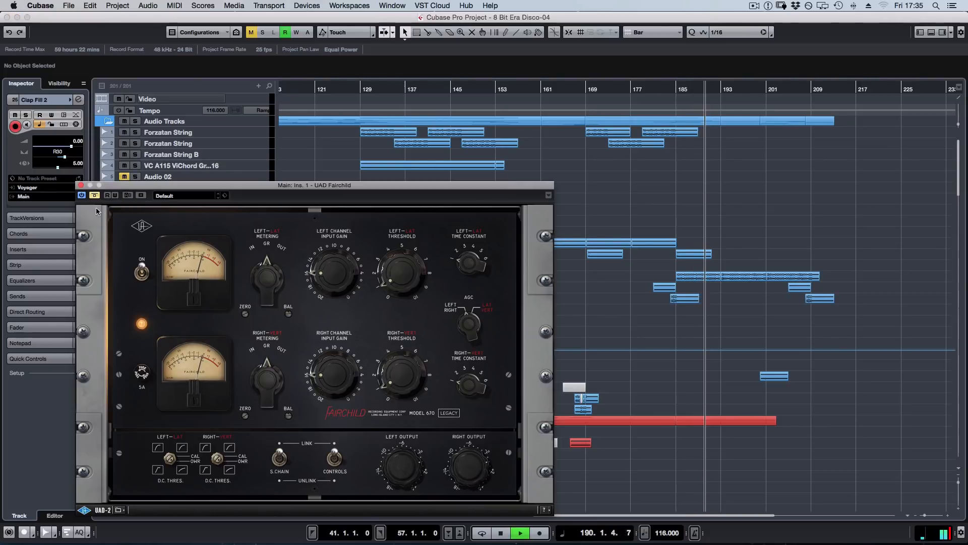
left_click(95, 196)
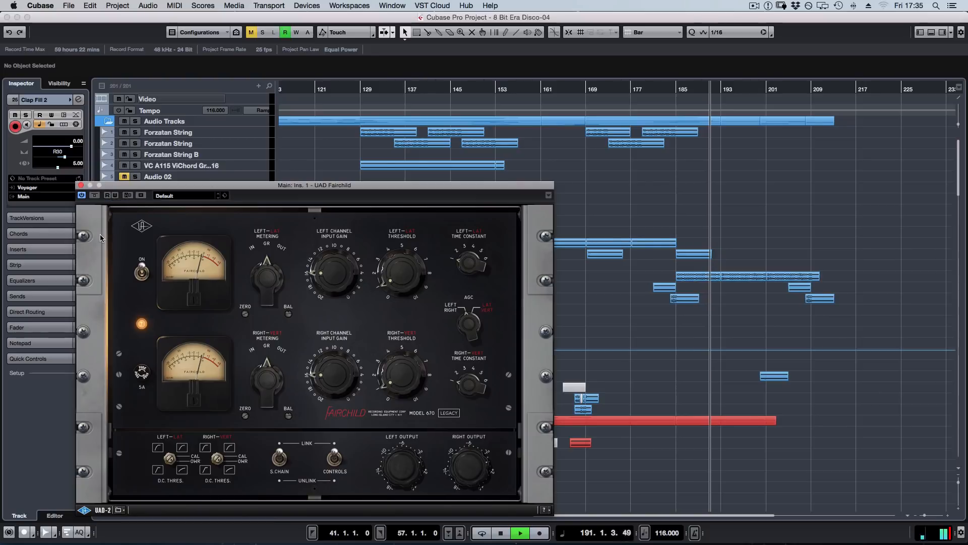
key("space")
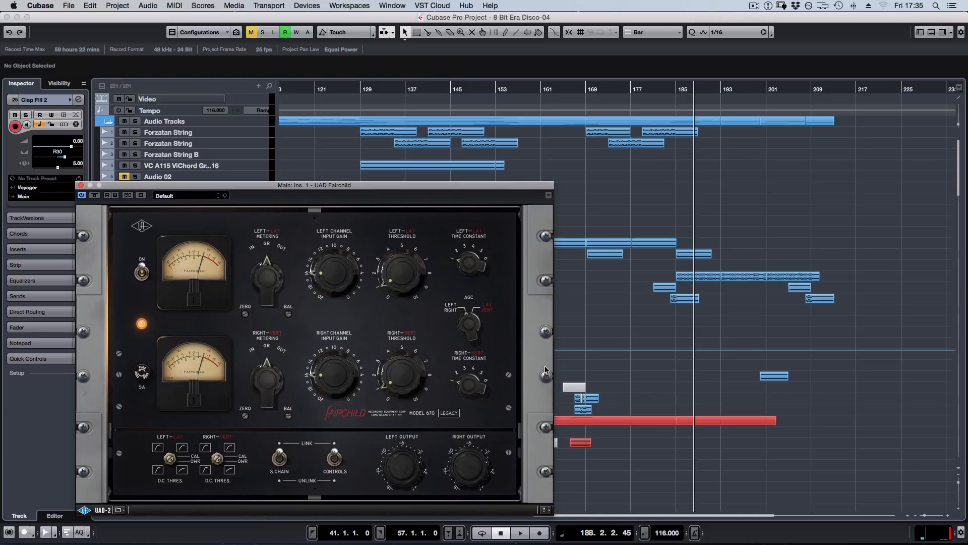
left_click(82, 184)
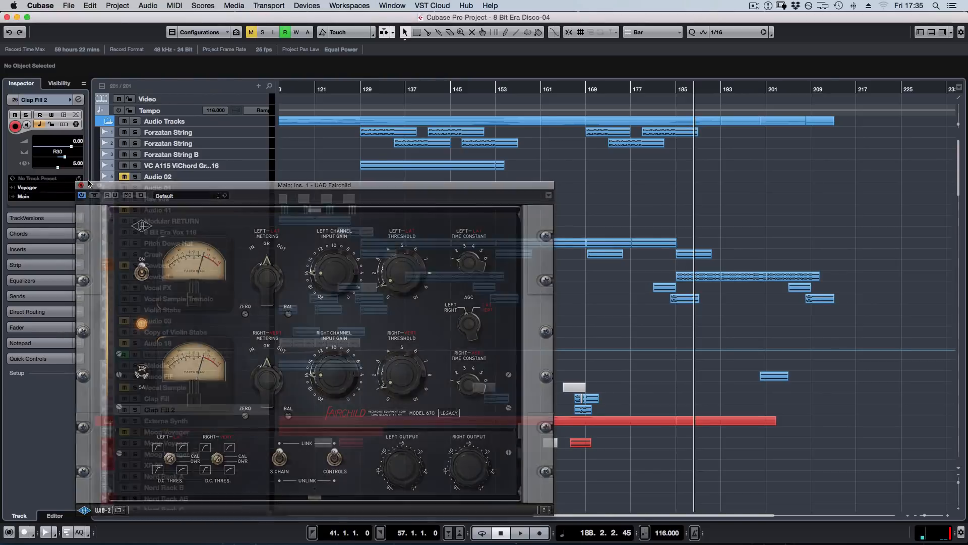
Activate and open the UAD Harrison 32C EQ in Main insert 2, and place its window lower over the project arrangement.
key("F3")
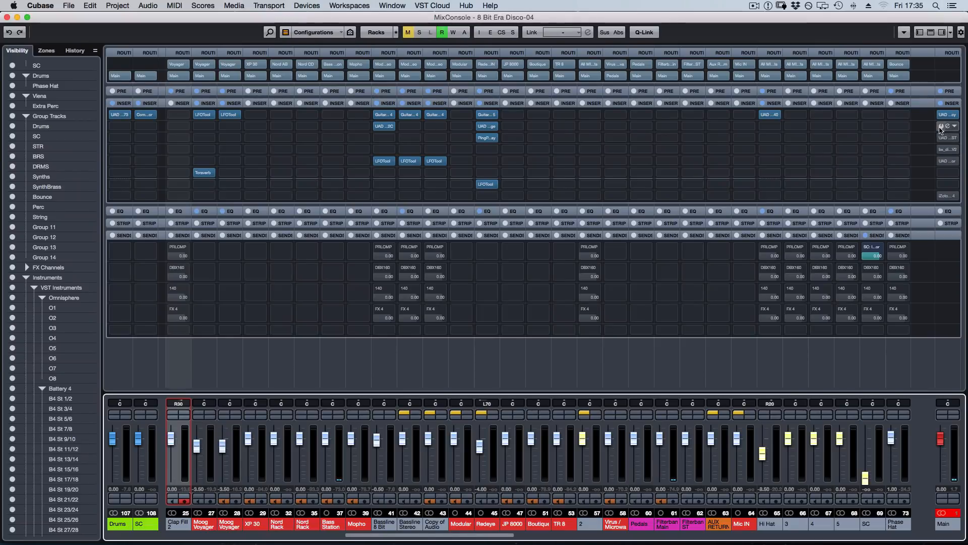
left_click(947, 126)
key("F3")
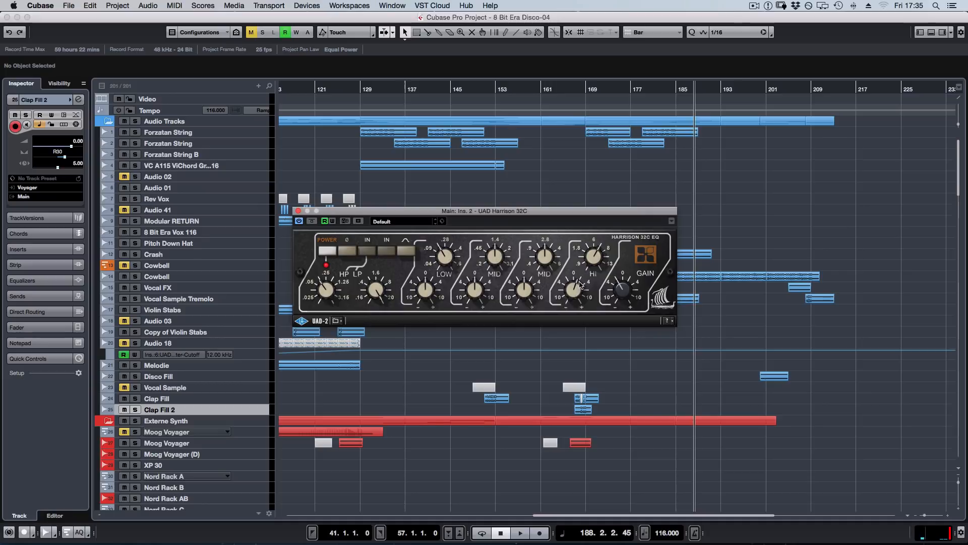
left_click_drag(601, 211, 527, 266)
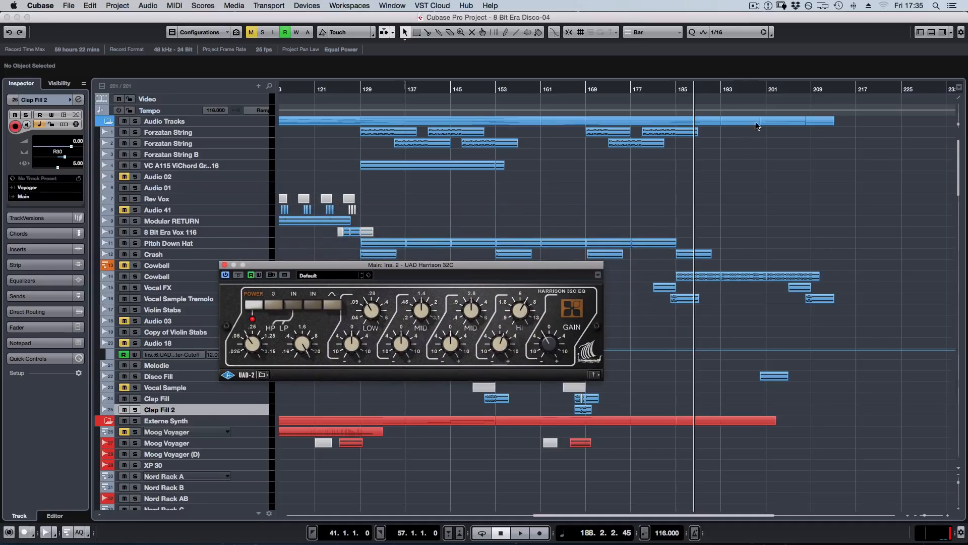
Audition the mix from about bar 190 through the Harrison 32C while trying its high-pass filter knob, and close the plug-in.
left_click(706, 89)
key("space")
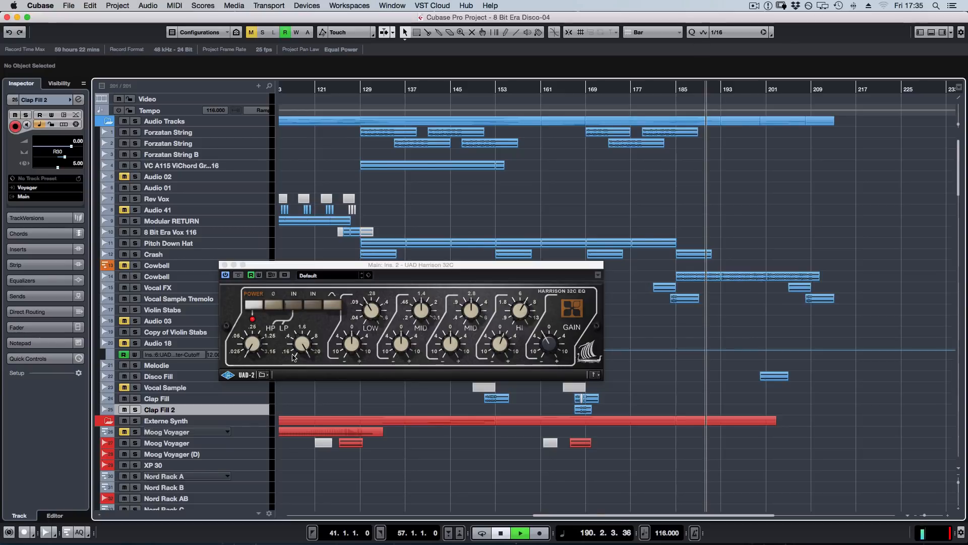
left_click(252, 348)
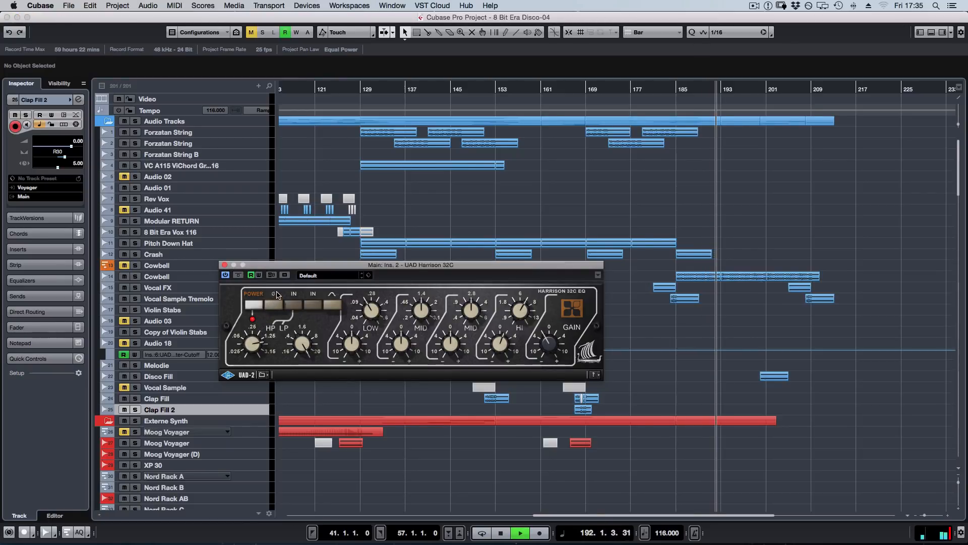
key("space")
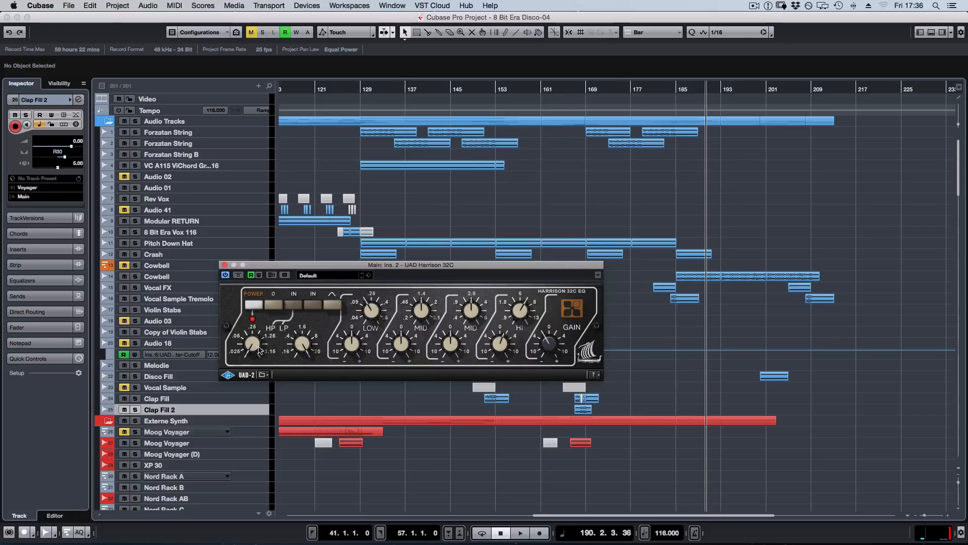
key("space")
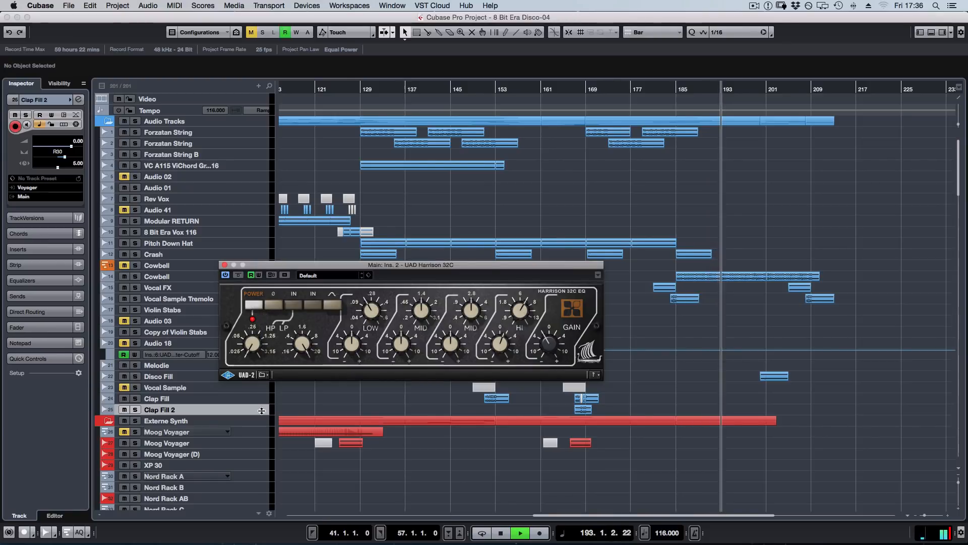
left_click(224, 265)
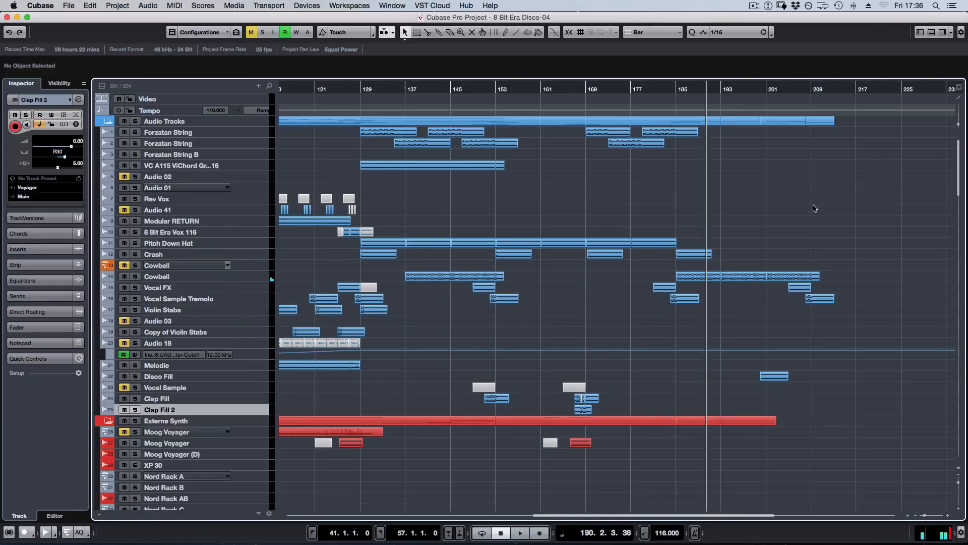
Open the UAD Manley Massive Passive EQ in Main insert 3, take it out of bypass and close its window.
key("F3")
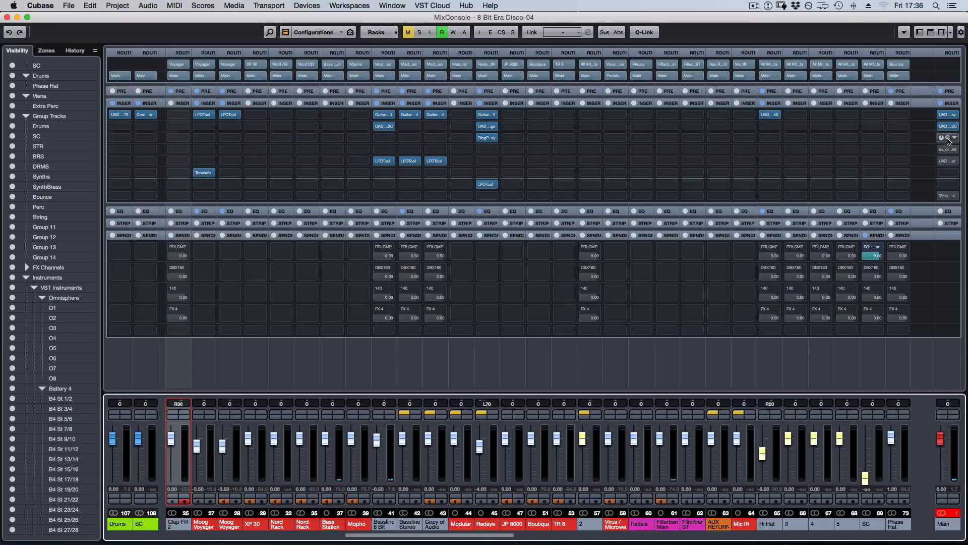
left_click(947, 138)
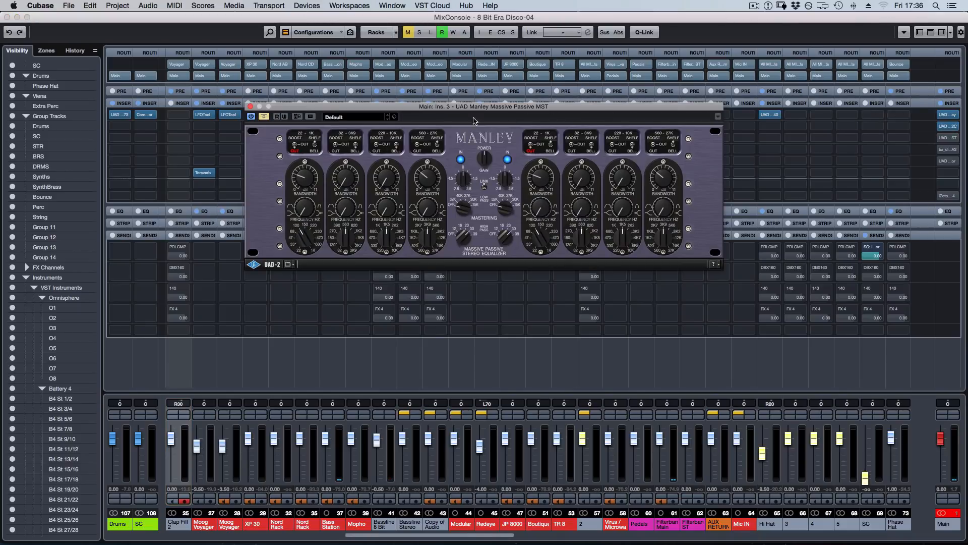
left_click_drag(474, 107, 405, 137)
left_click(196, 148)
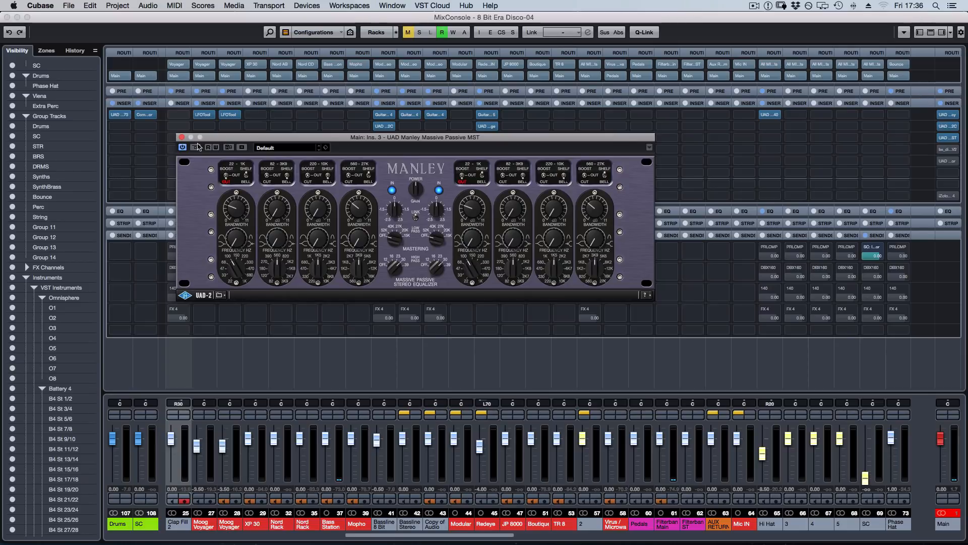
left_click(182, 138)
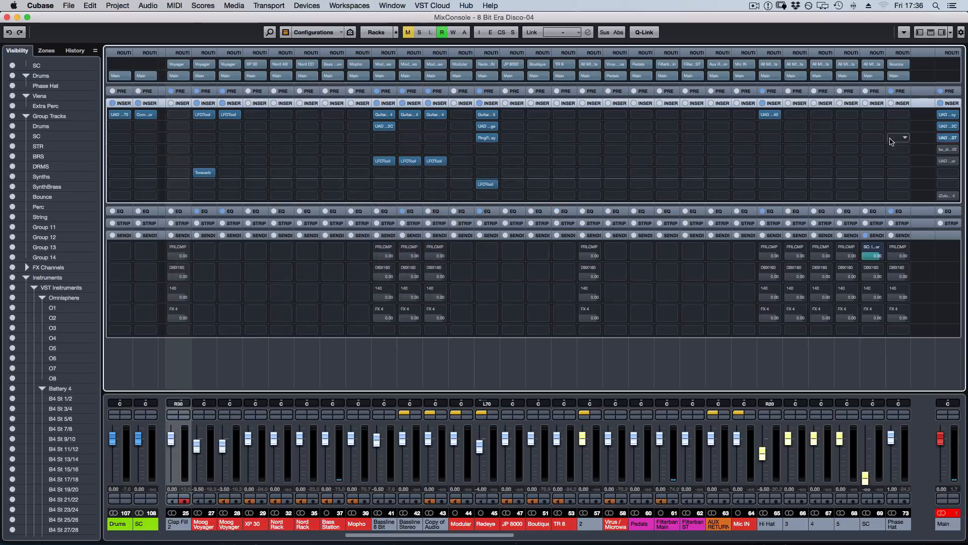
Take bx_digital V2 in Main insert 4 out of bypass, audition its side and mid signals in solo, and close it.
left_click(950, 150)
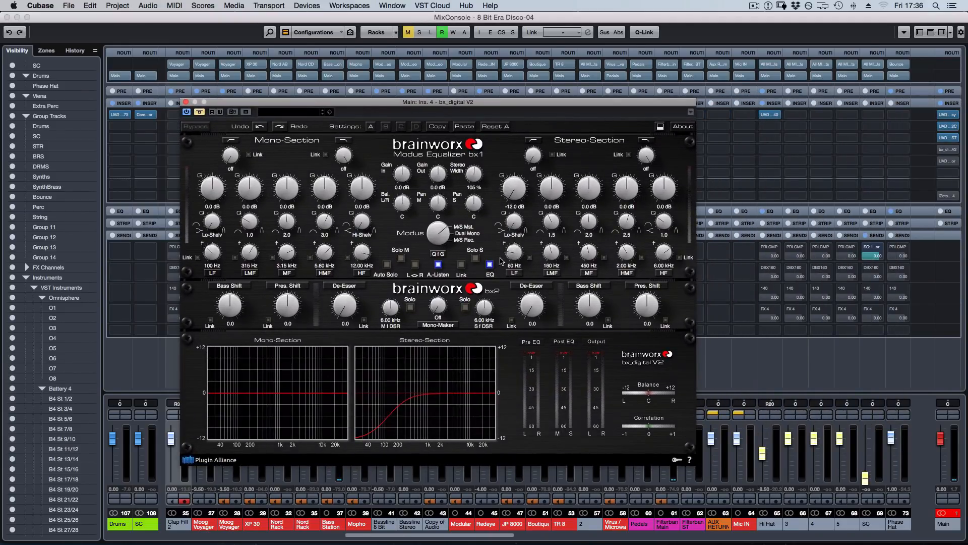
left_click(200, 112)
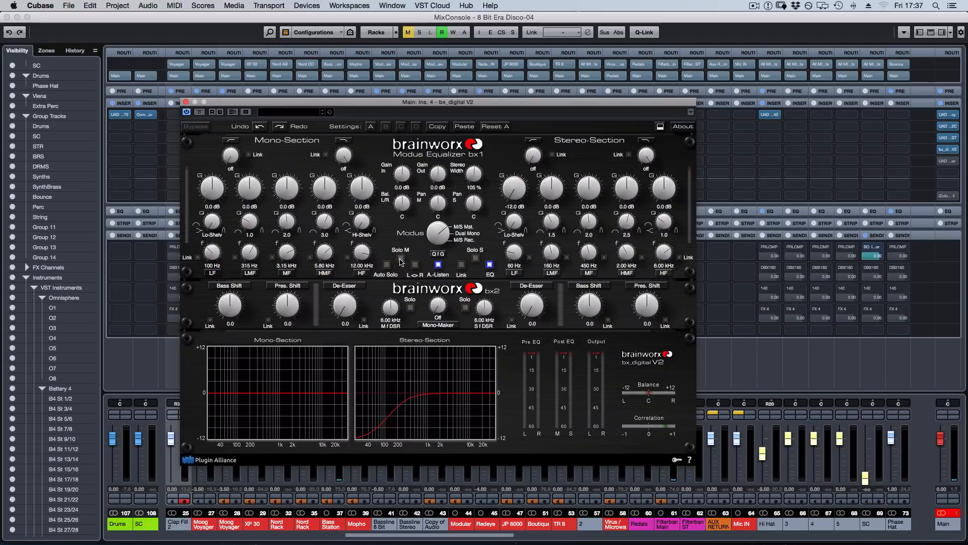
left_click(476, 258)
left_click(475, 259)
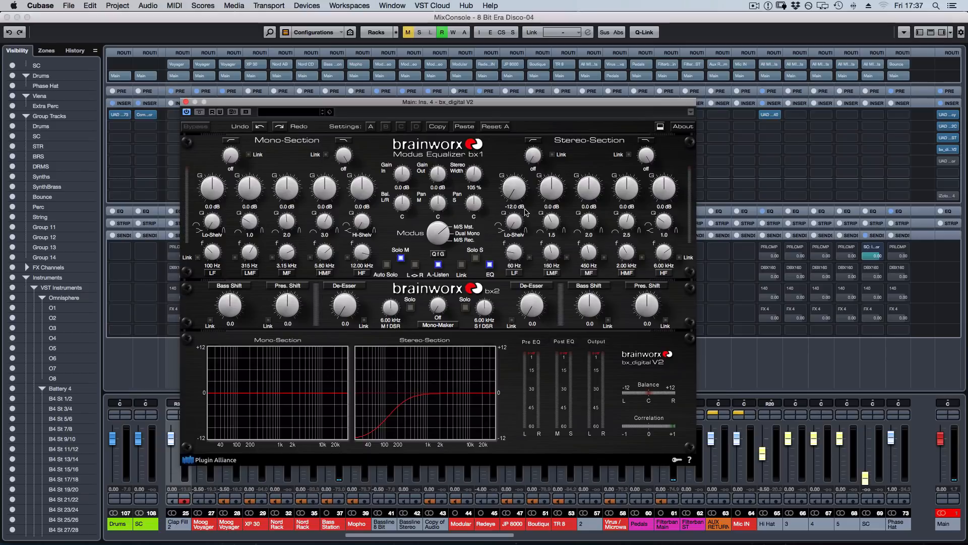
left_click(401, 259)
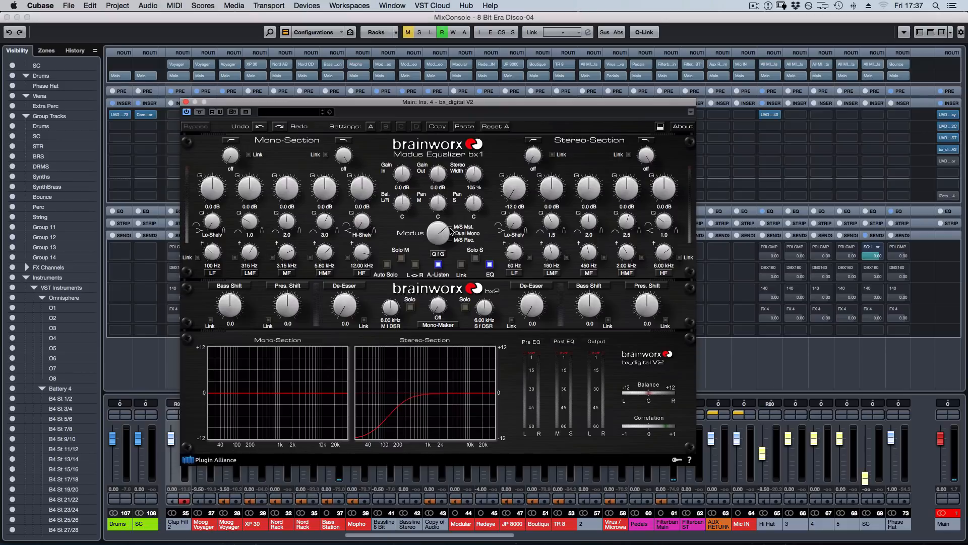
left_click(186, 101)
key("F3")
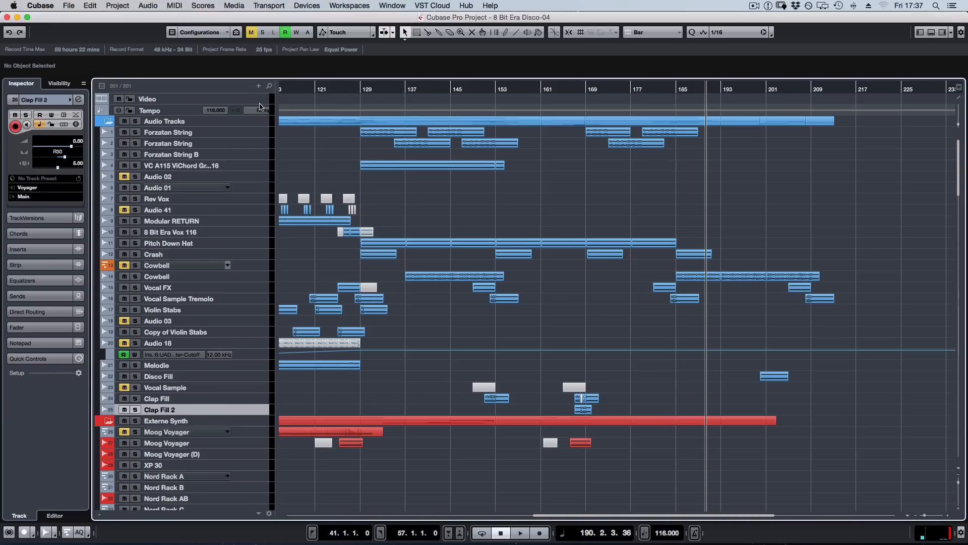
Open the UAD Oxford Inflator in Main insert 5, compare it bypassed and active, and leave it active.
key("F3")
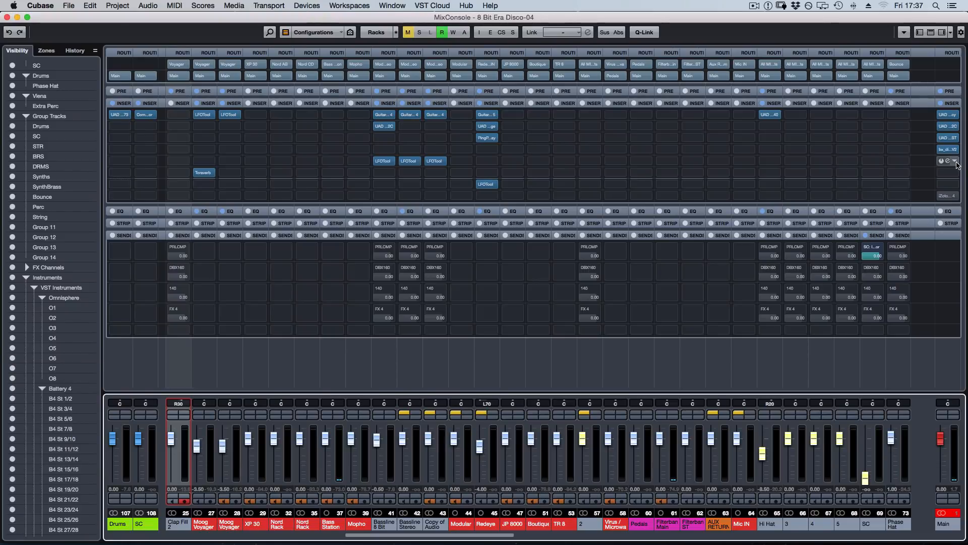
left_click(947, 161)
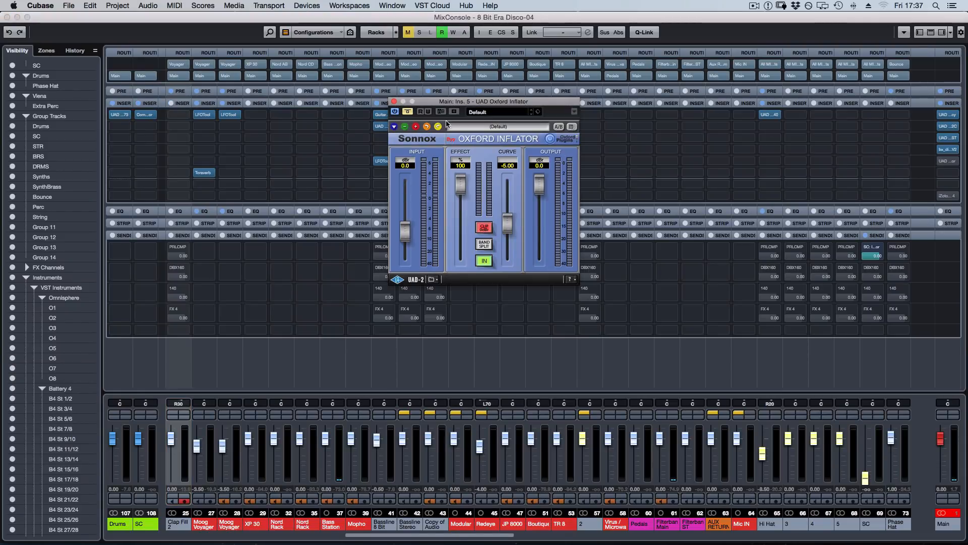
left_click(407, 112)
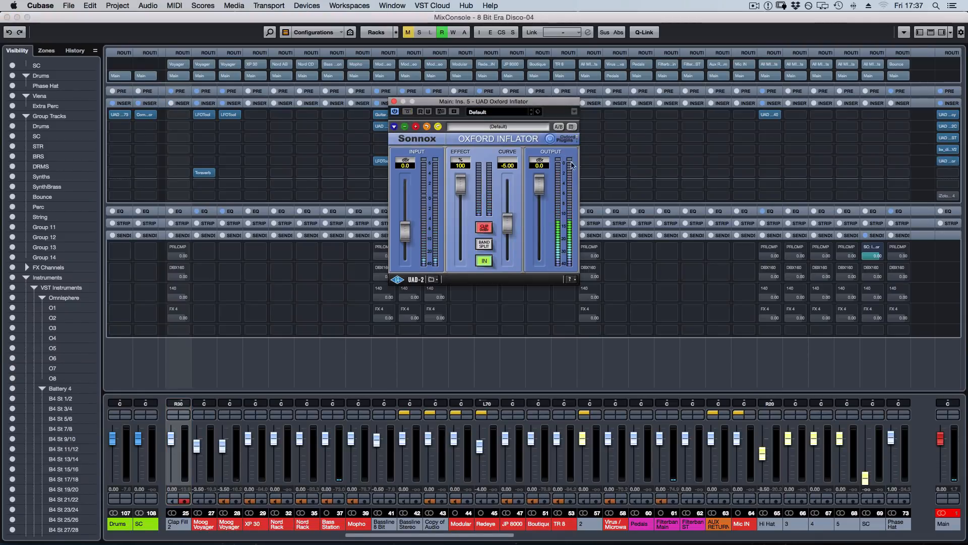
left_click(407, 112)
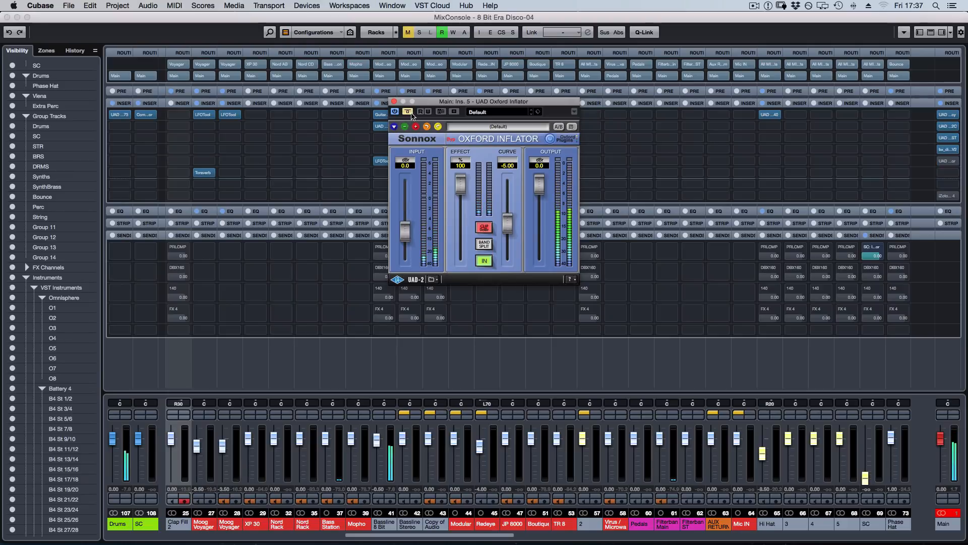
left_click(409, 112)
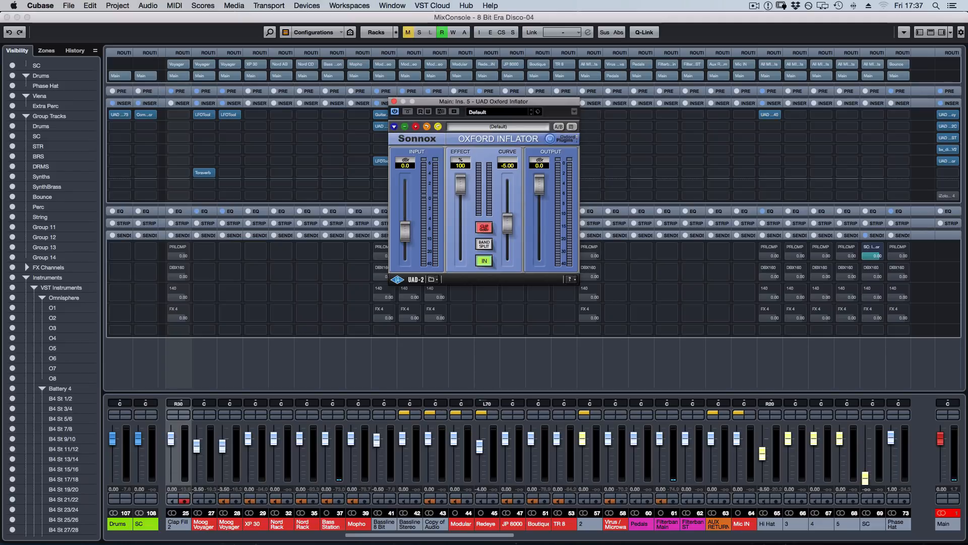
Open iZotope Ozone 4 in Main insert 8, take its Loudness Maximizer out of bypass and stop playback.
mouse_move(947, 196)
left_click(949, 197)
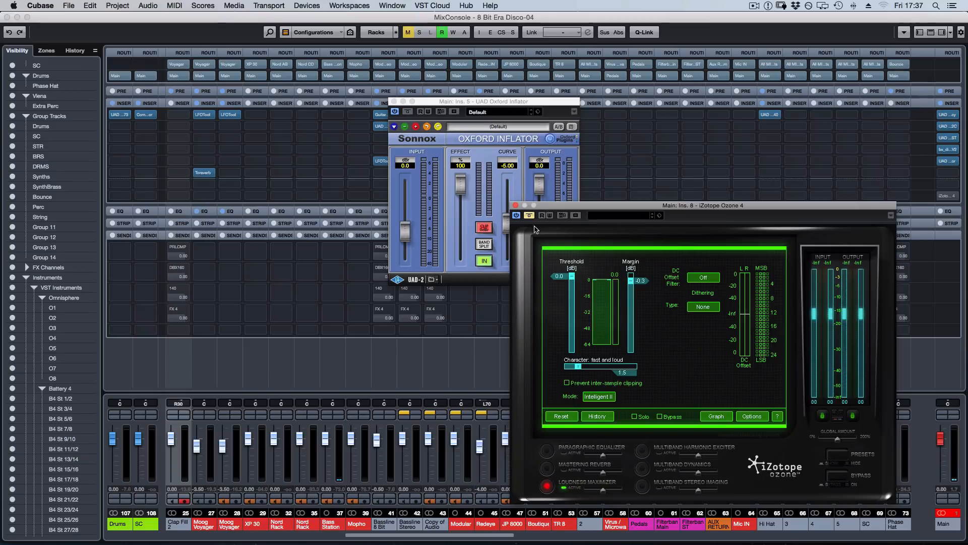
key("space")
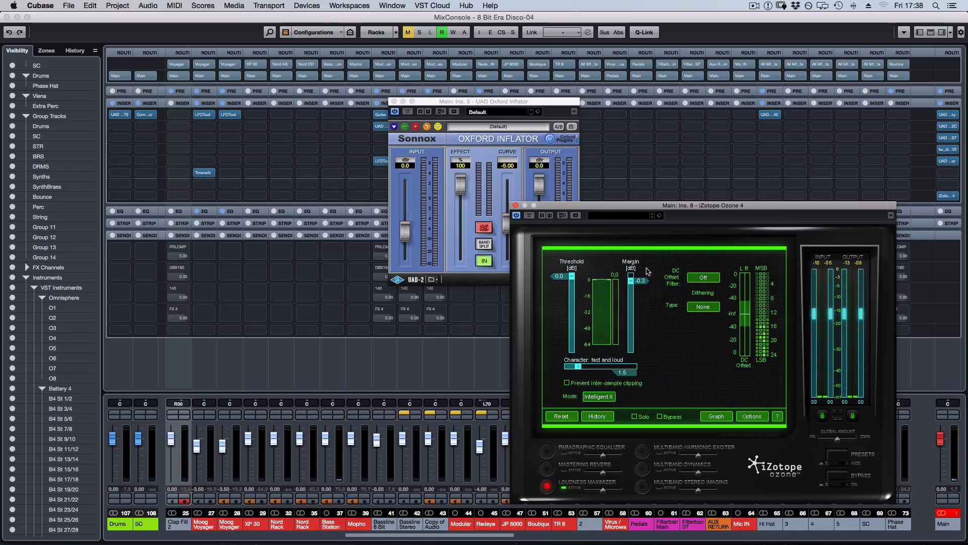
Return to the project window and audition the mix with Ozone's Loudness Maximizer threshold lowered to -3.5 dB.
key("F3")
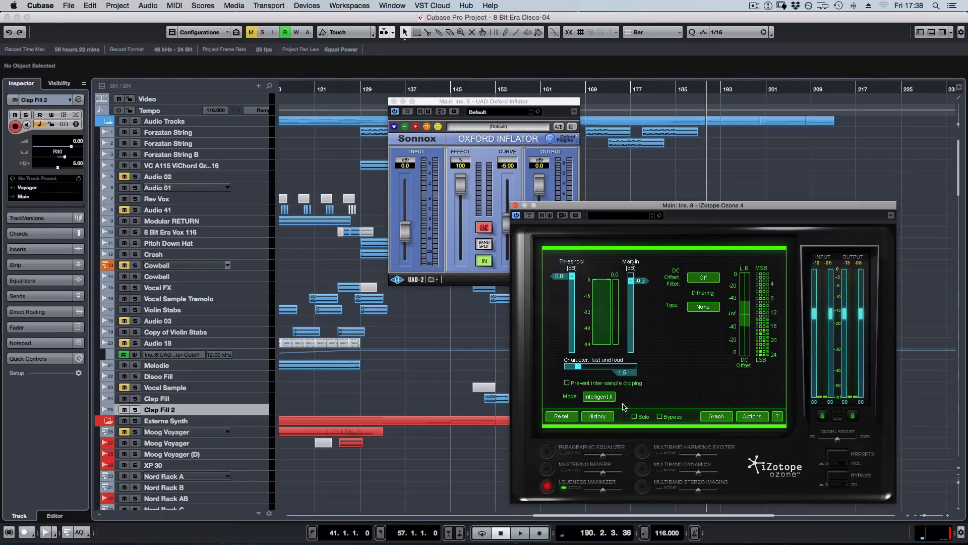
key("space")
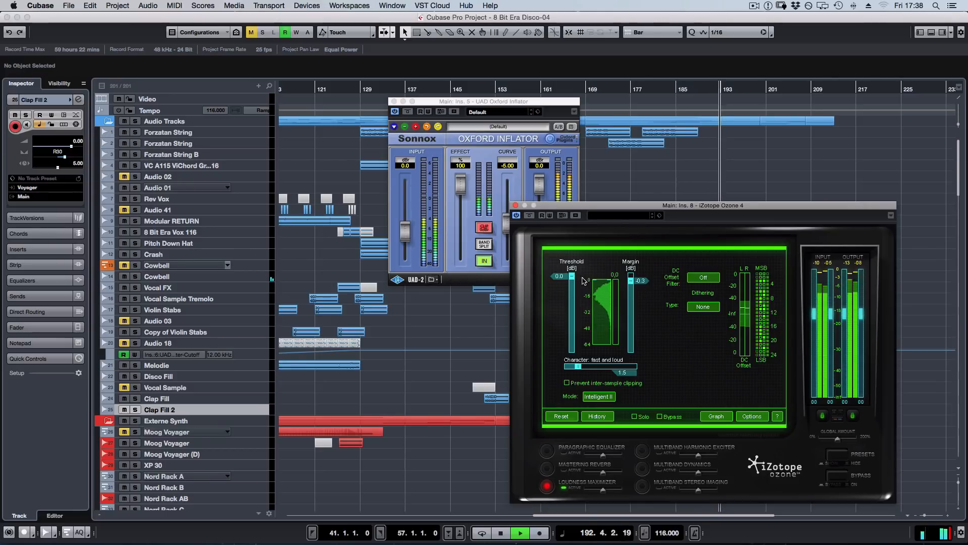
key("space")
key("space")
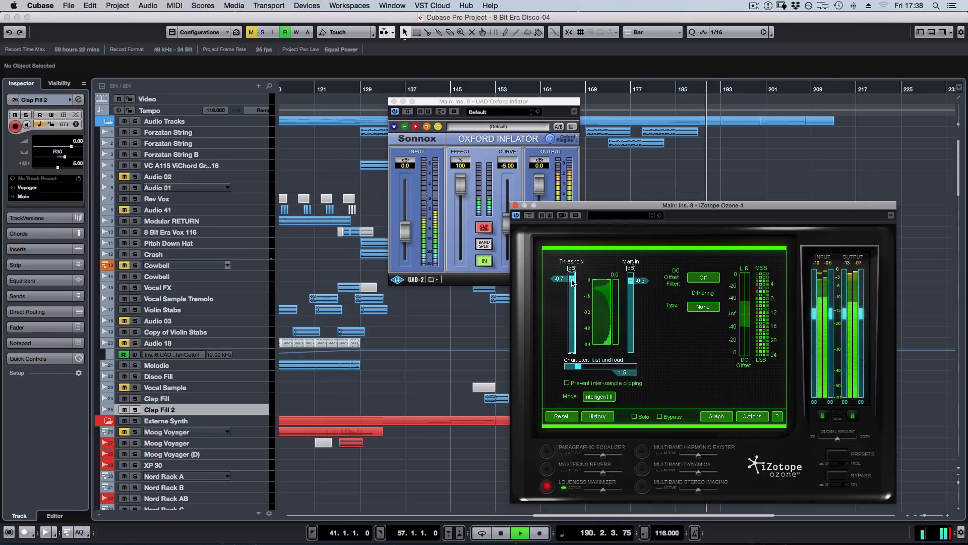
left_click_drag(571, 276, 573, 290)
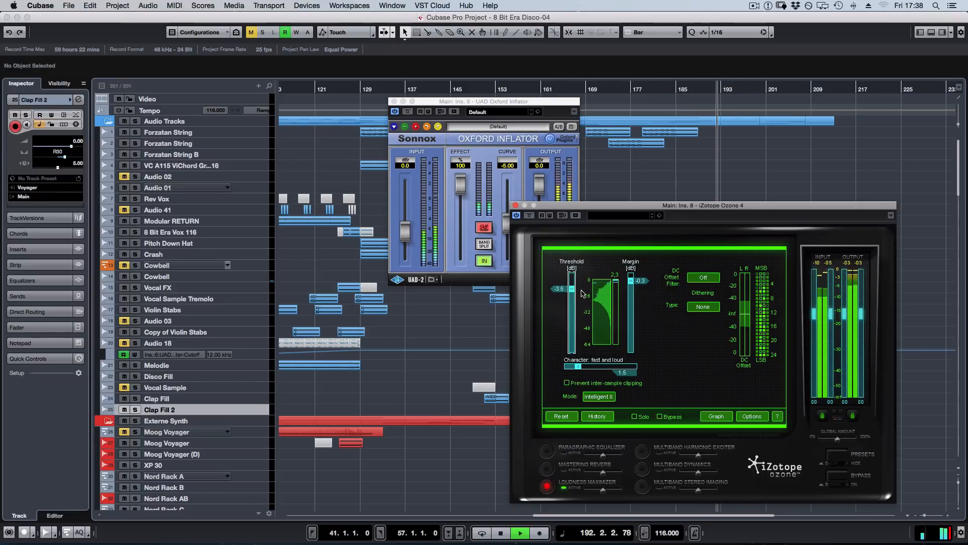
key("space")
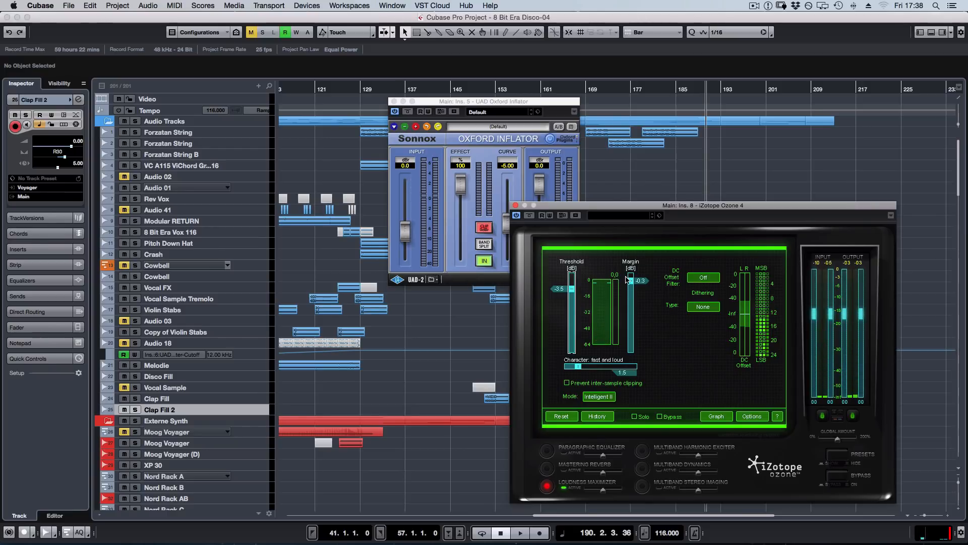
Try an Ozone maximizer threshold of -4.6 dB during playback and stop the transport.
key("space")
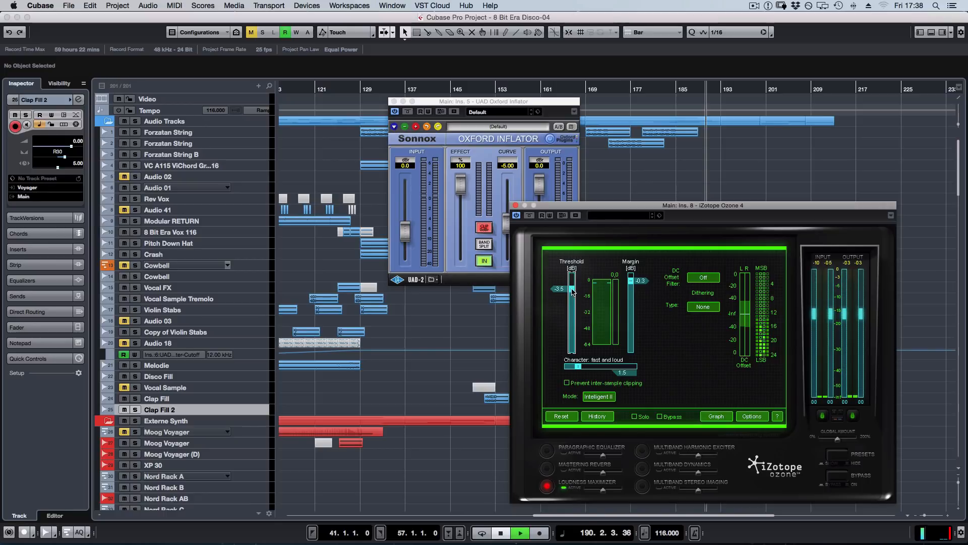
left_click_drag(575, 291, 573, 293)
key("space")
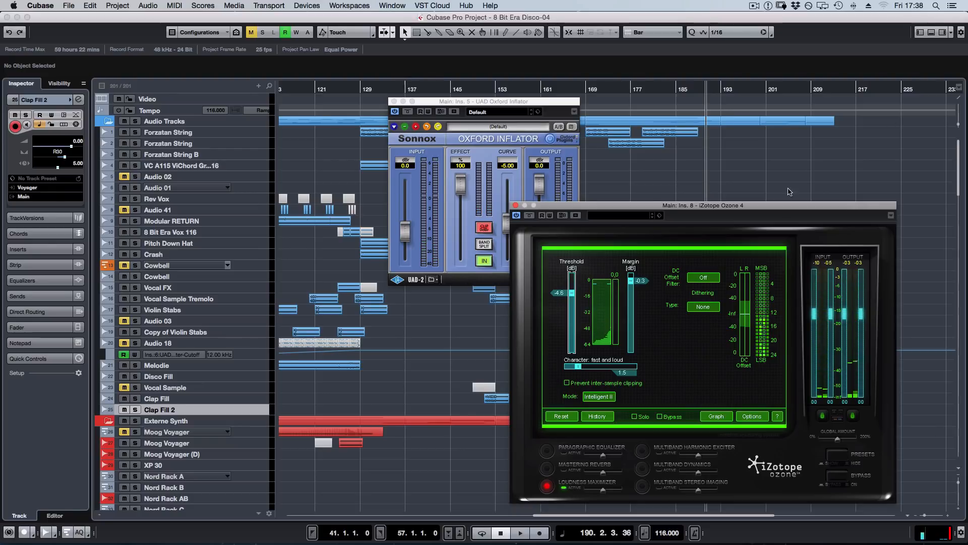
Set the Ozone maximizer threshold back to 0.0 dB and close the Ozone window.
left_click_drag(572, 293, 572, 276)
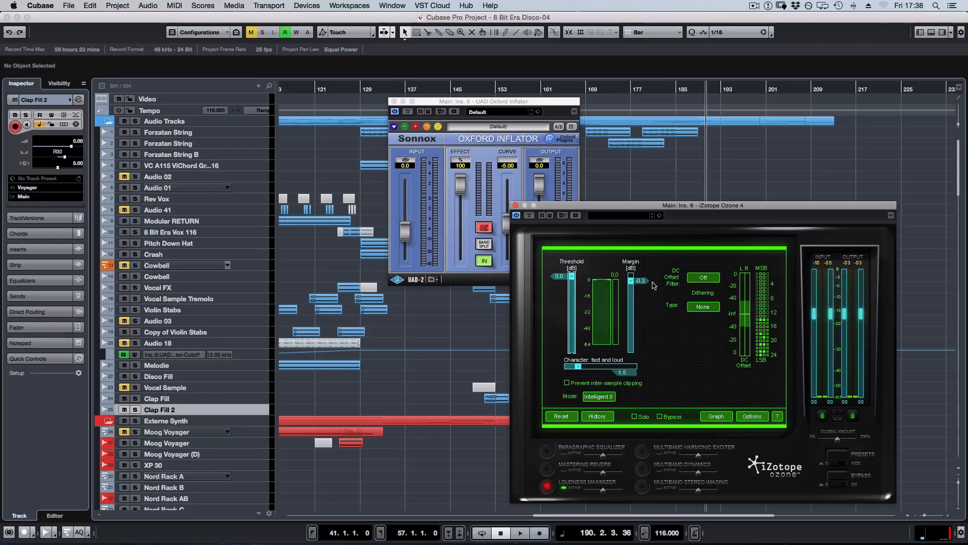
left_click(515, 205)
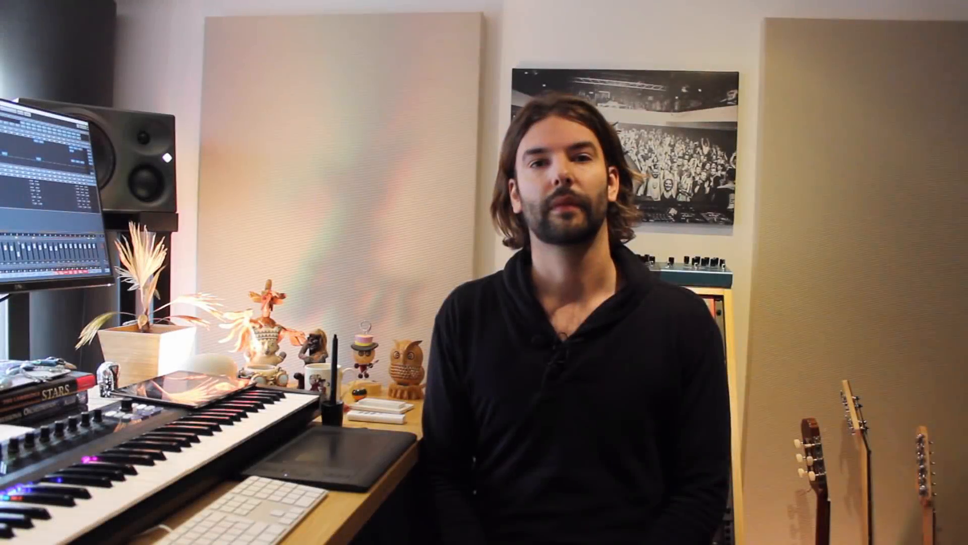